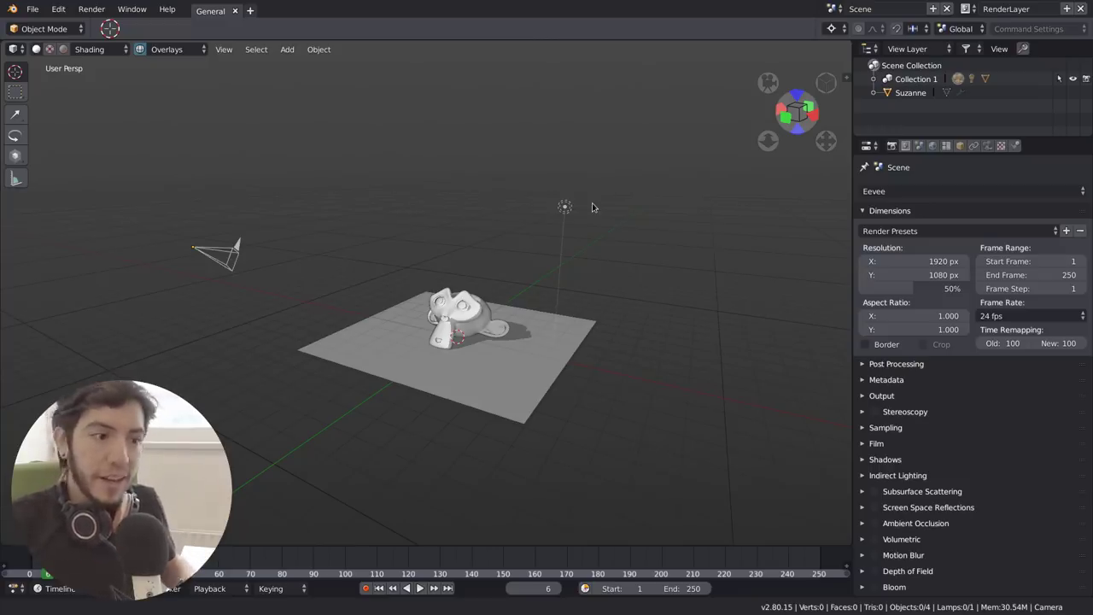
Move Suzanne about 6.9 units in the negative X direction and insert a keyframe at frame 6
scroll(592, 202, "up", 3)
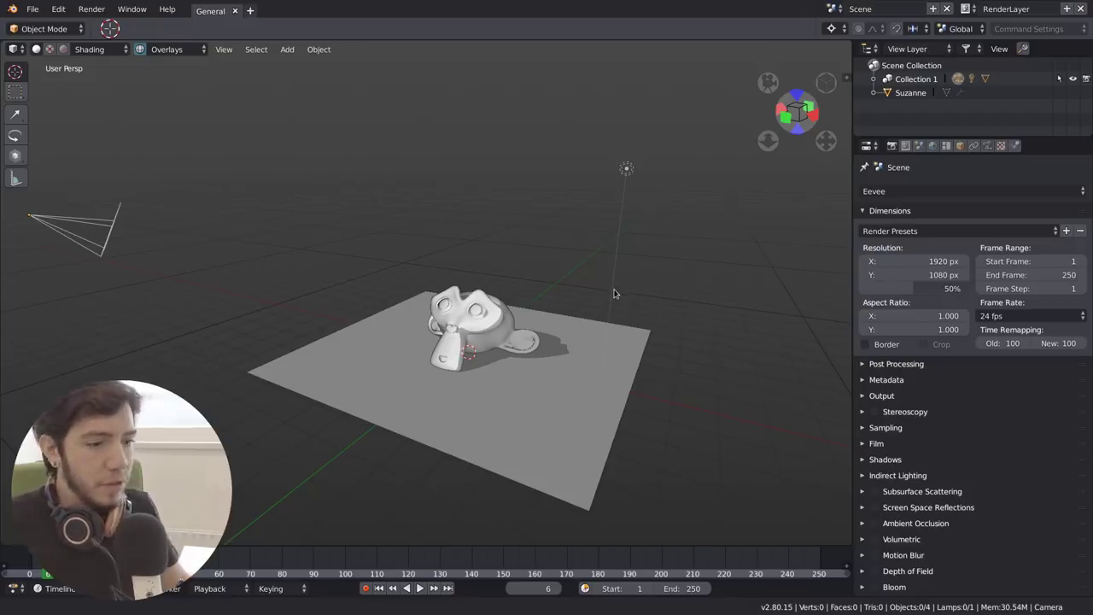
scroll(610, 296, "up", 3)
middle_click_drag(575, 356, 541, 312, "shift")
right_click(393, 295)
scroll(402, 295, "down", 6)
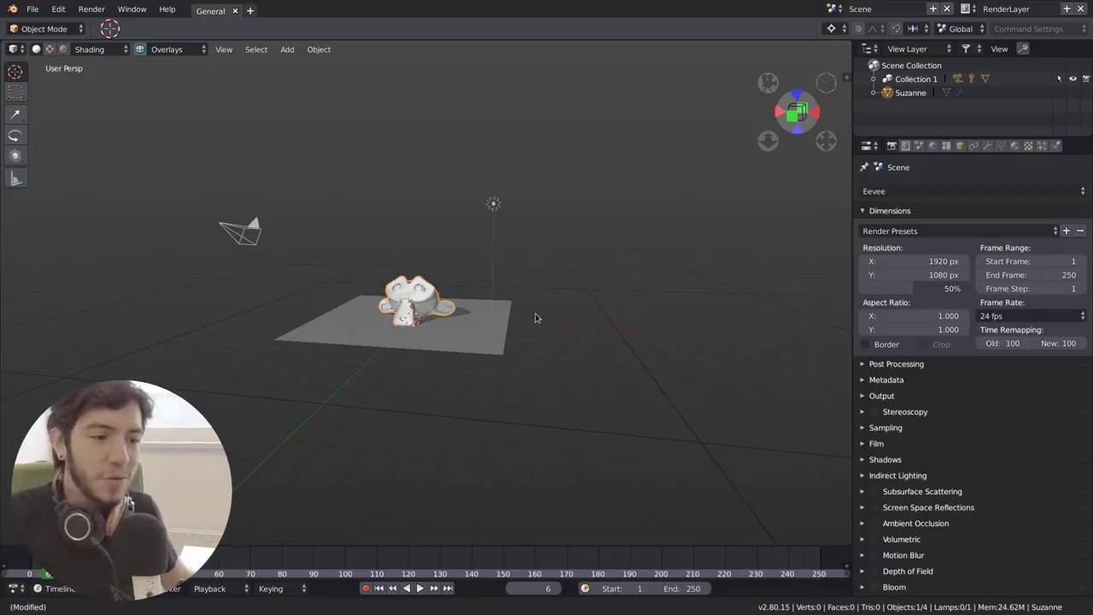
scroll(531, 363, "up", 5)
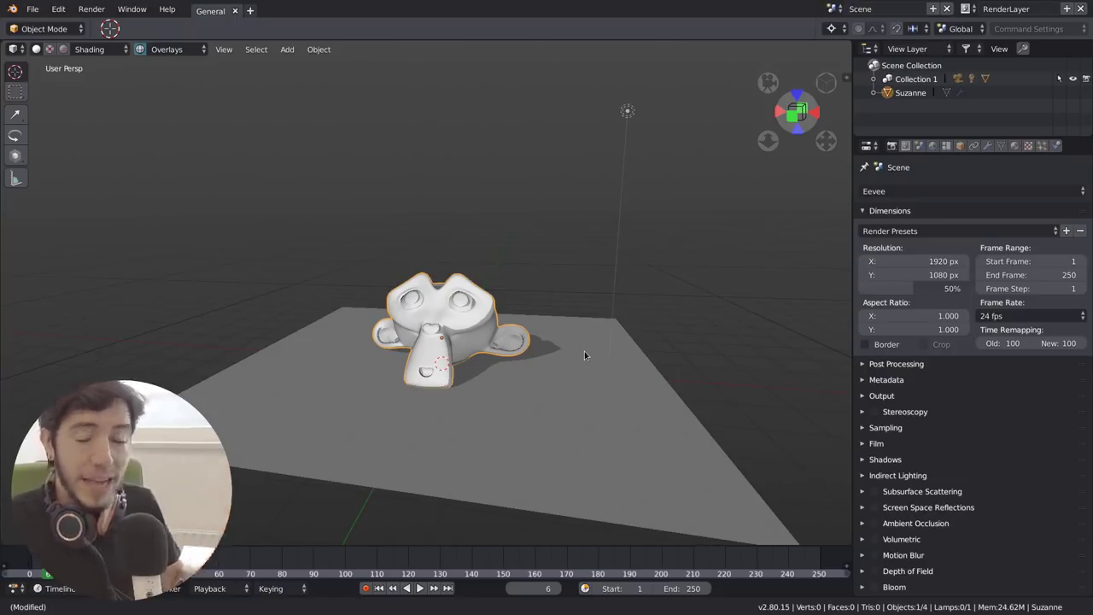
key("g")
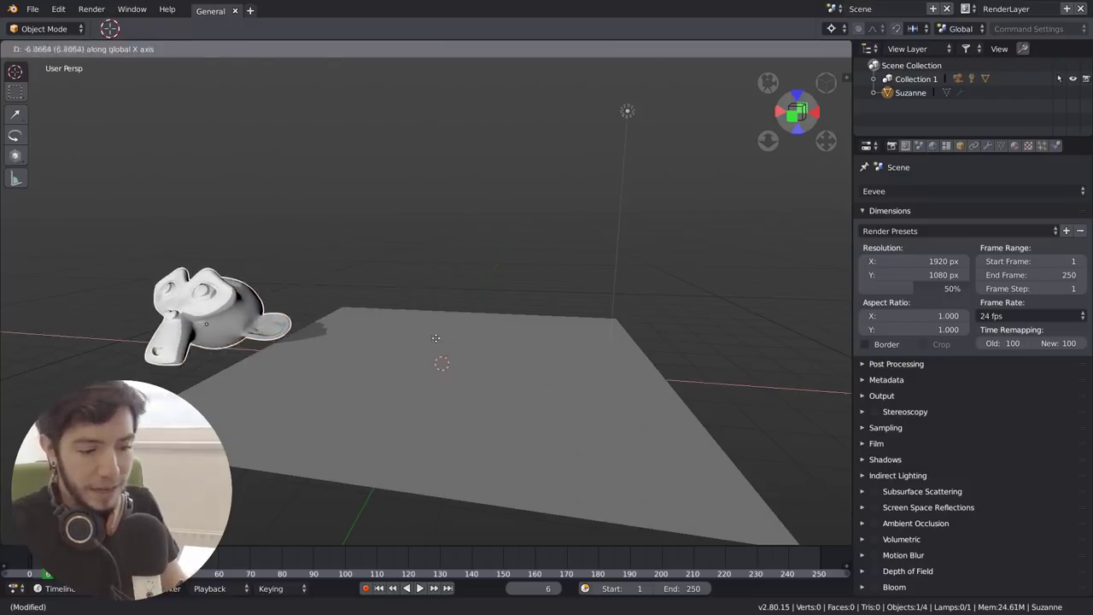
left_click(435, 339)
key("i")
left_click(435, 340)
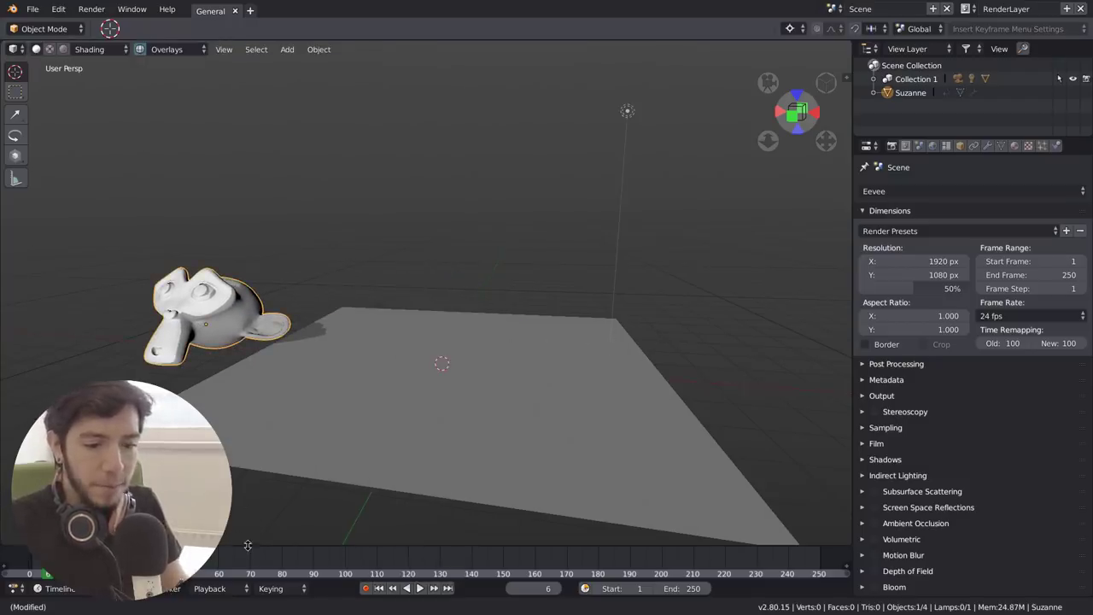
Make the timeline taller, move Suzanne back across the plane at about frame 56, and keyframe the new position
left_click_drag(248, 548, 248, 487)
left_click_drag(48, 530, 206, 529)
key("g")
left_click(626, 373)
key("i")
left_click(626, 369)
Play back and scrub through Suzanne's animation to check the movement between the two keyframes
key("alt+a")
key("Escape")
left_click_drag(206, 529, 143, 529)
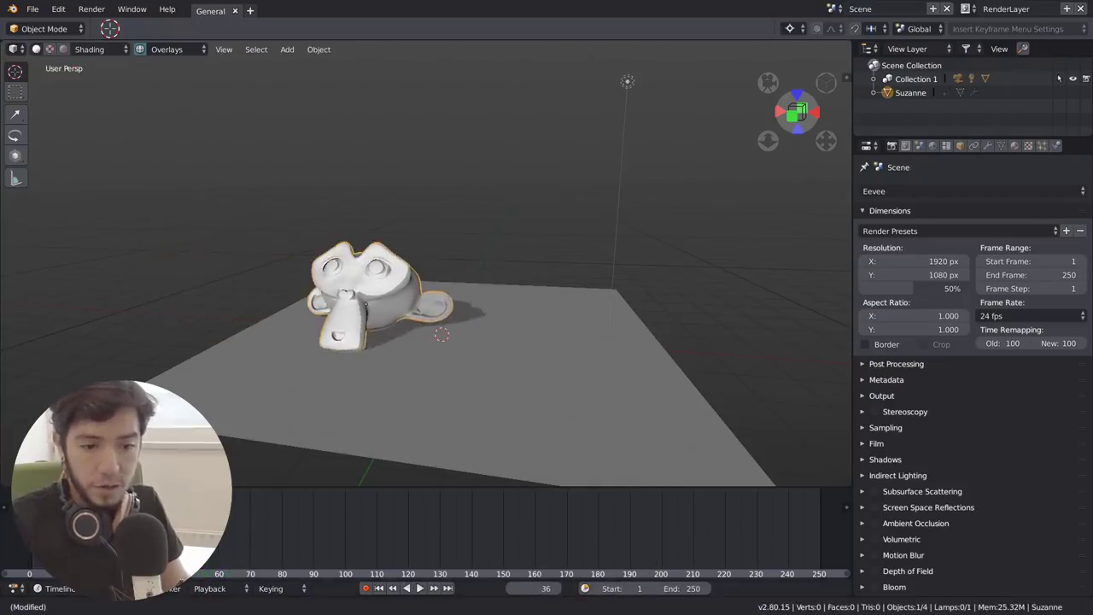
key("Escape")
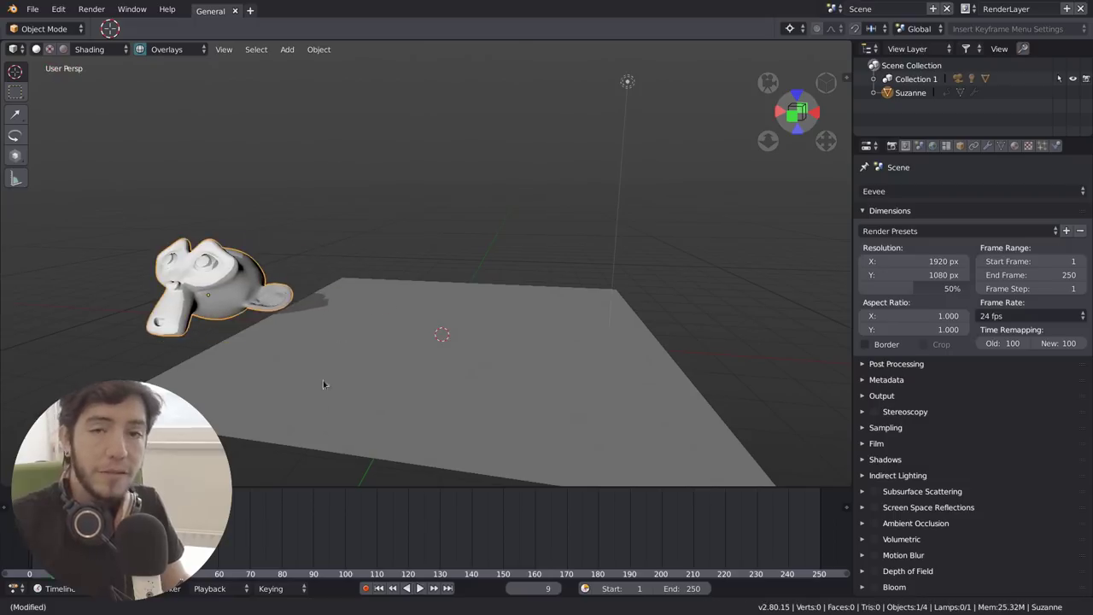
left_click_drag(90, 529, 90, 529)
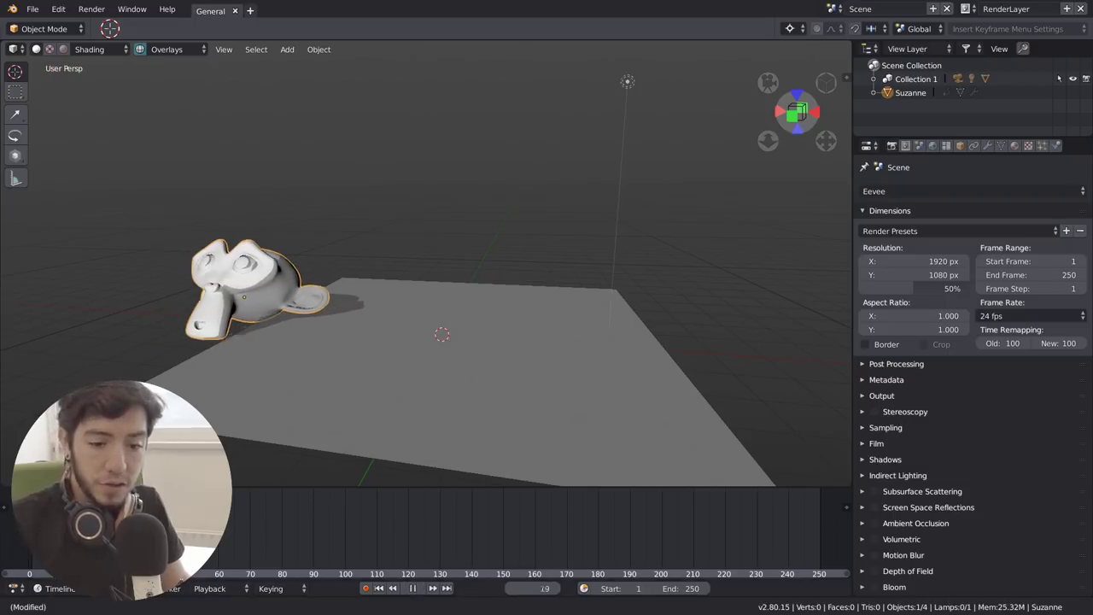
Toggle the Subsurf modifier's viewport visibility off and on, and add a Mirror modifier to Suzanne
left_click(987, 145)
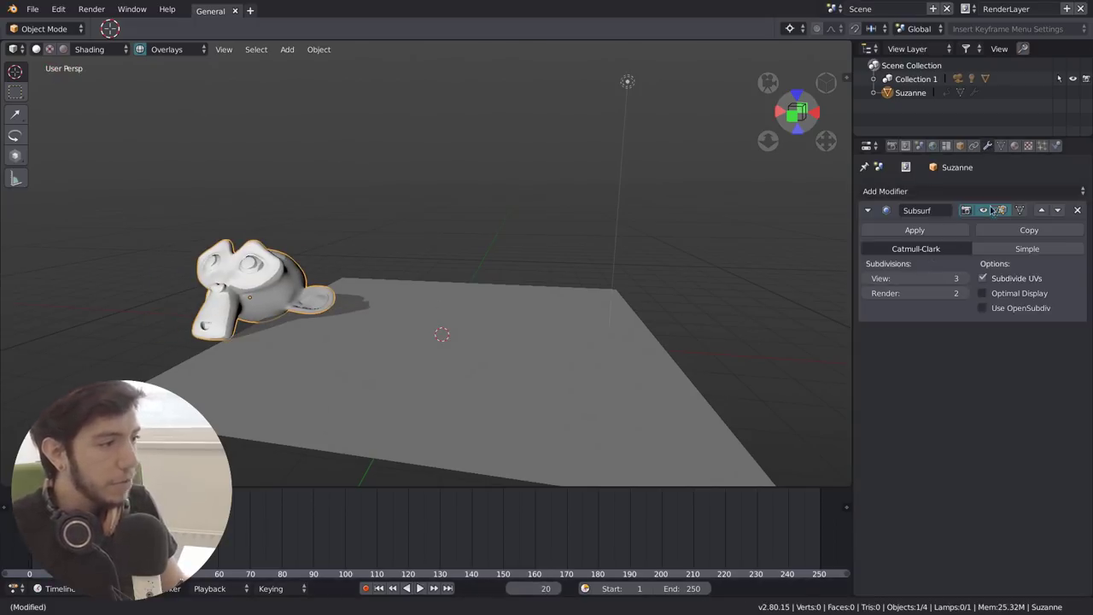
left_click(983, 211)
left_click(982, 211)
left_click(974, 191)
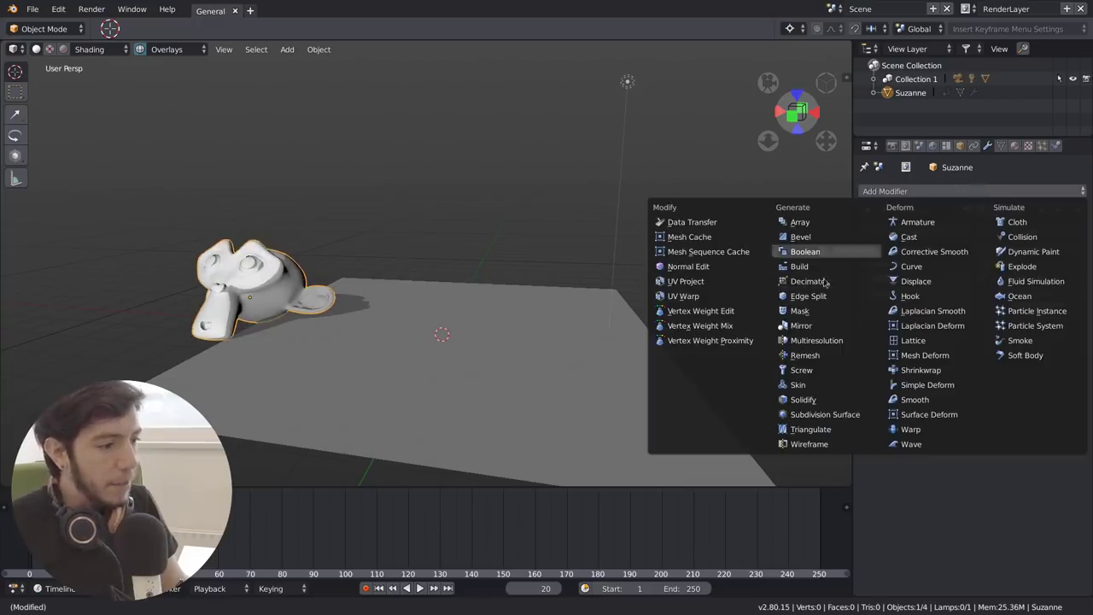
left_click(833, 326)
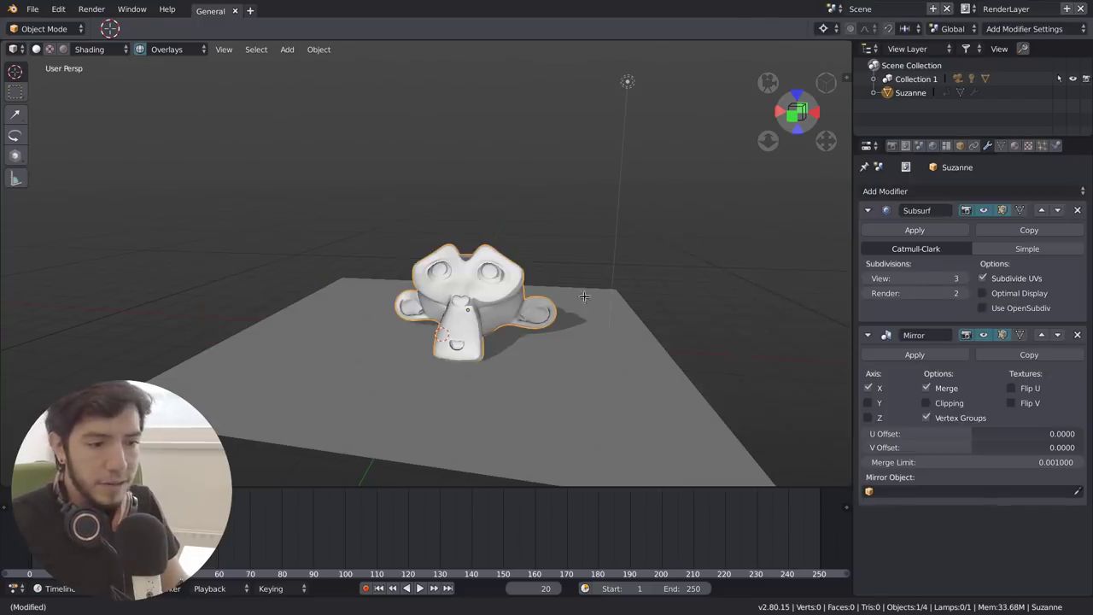
Move Suzanne's entire mesh along the X axis in Edit Mode, away from the object's origin, and return to Object Mode
key("Tab")
key("Tab")
key("Tab")
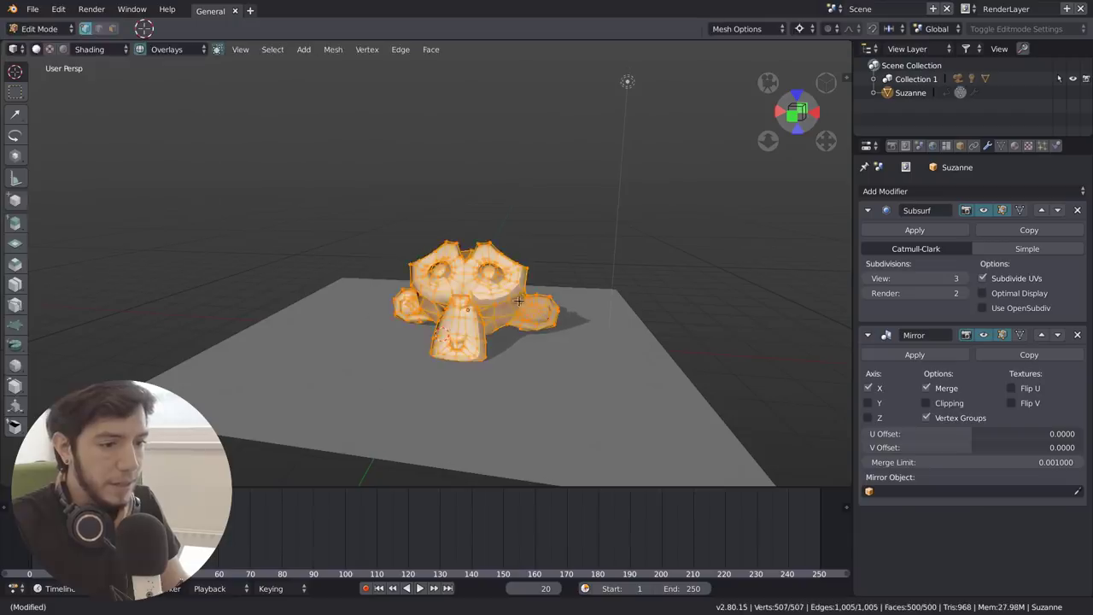
key("g")
key("x")
left_click(646, 323)
key("Tab")
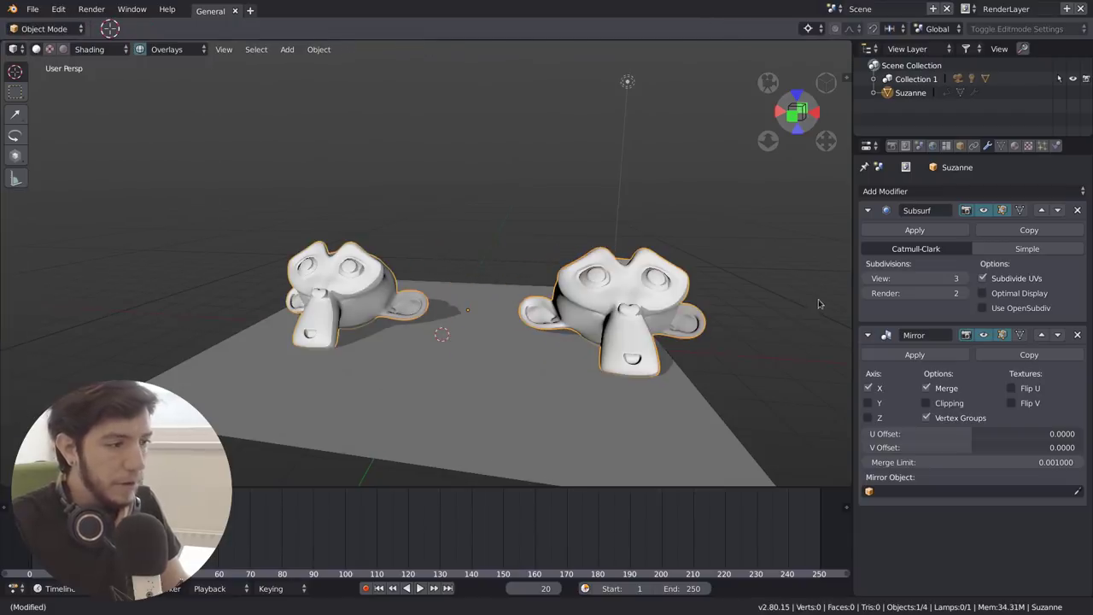
left_click(963, 191)
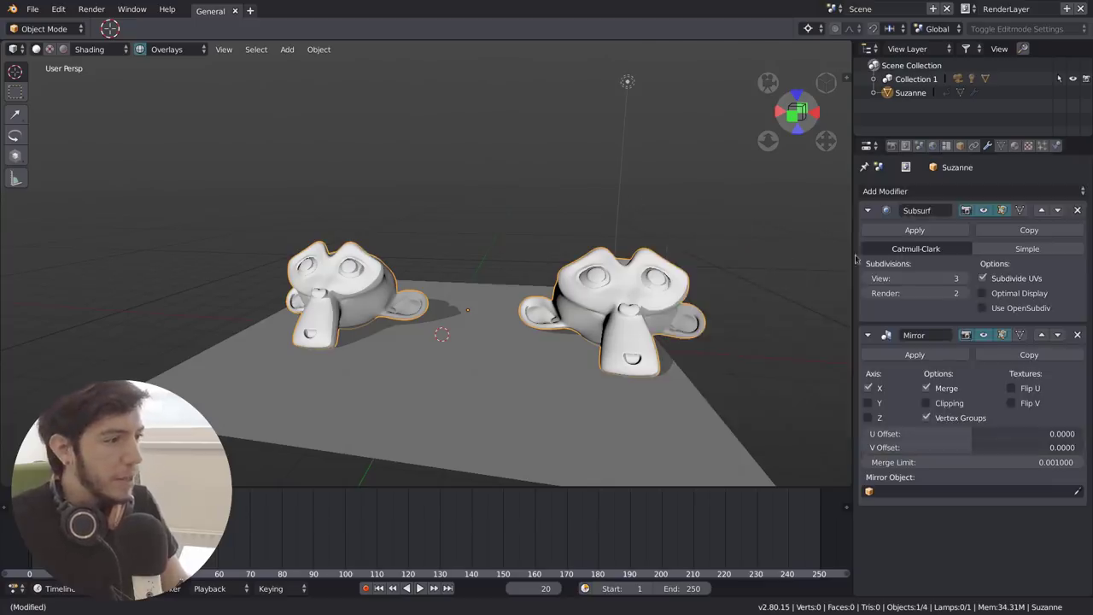
left_click(901, 194)
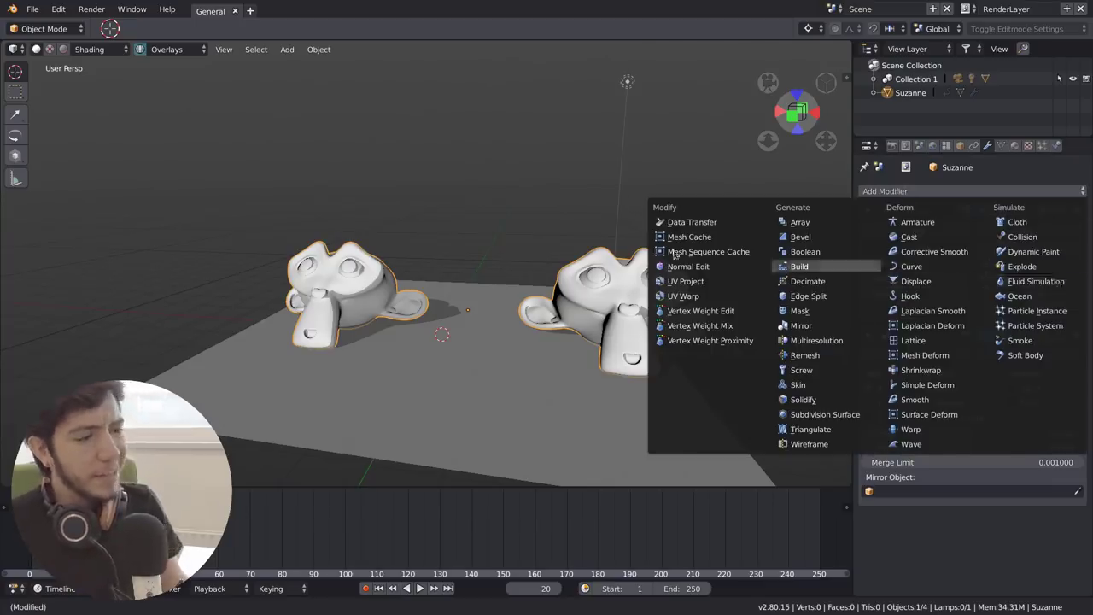
left_click(918, 189)
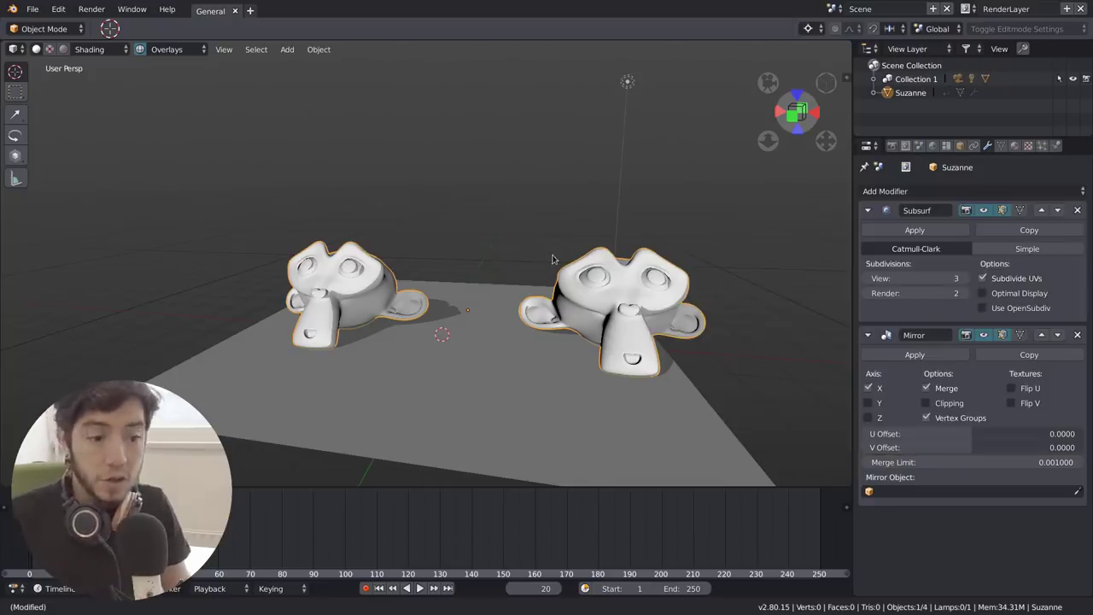
Deselect all objects and remove the Mirror modifier from Suzanne
key("alt+a")
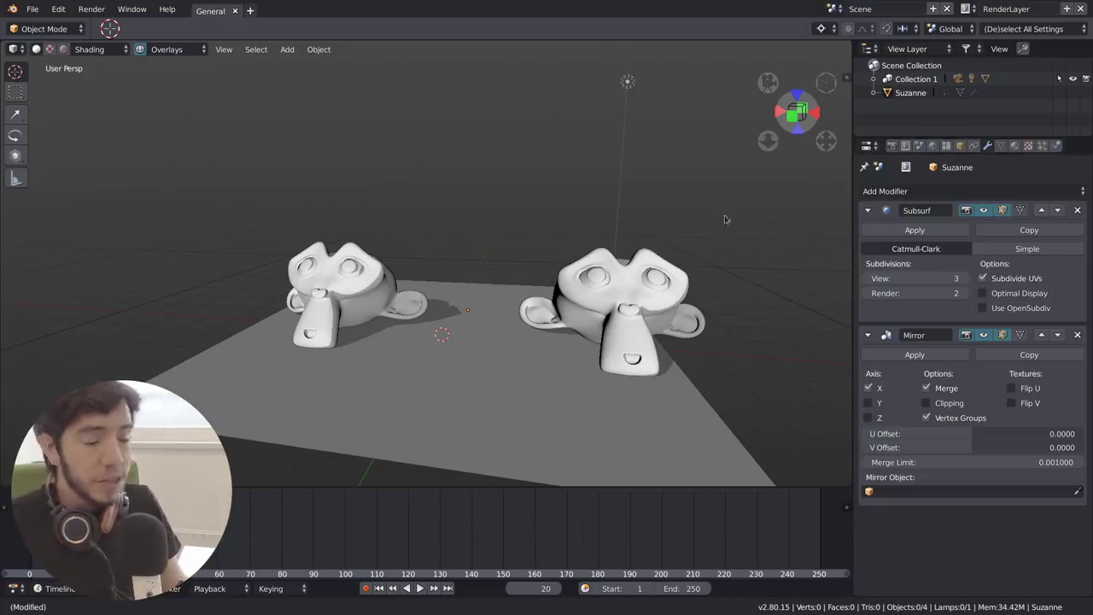
left_click(1077, 334)
middle_click_drag(572, 296, 555, 287)
scroll(563, 286, "down", 5)
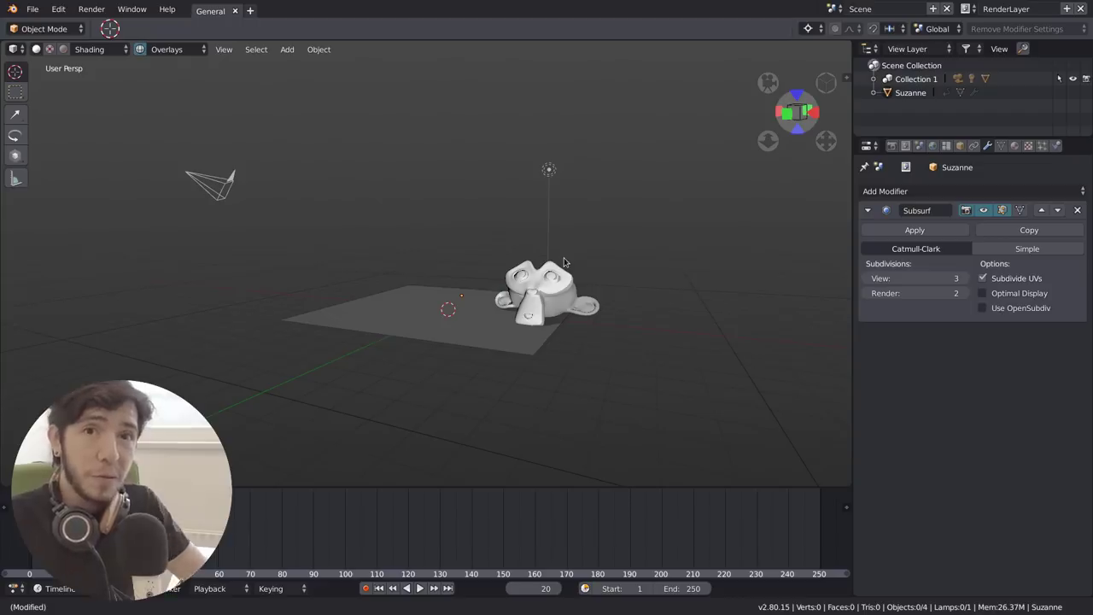
middle_click_drag(564, 262, 455, 304)
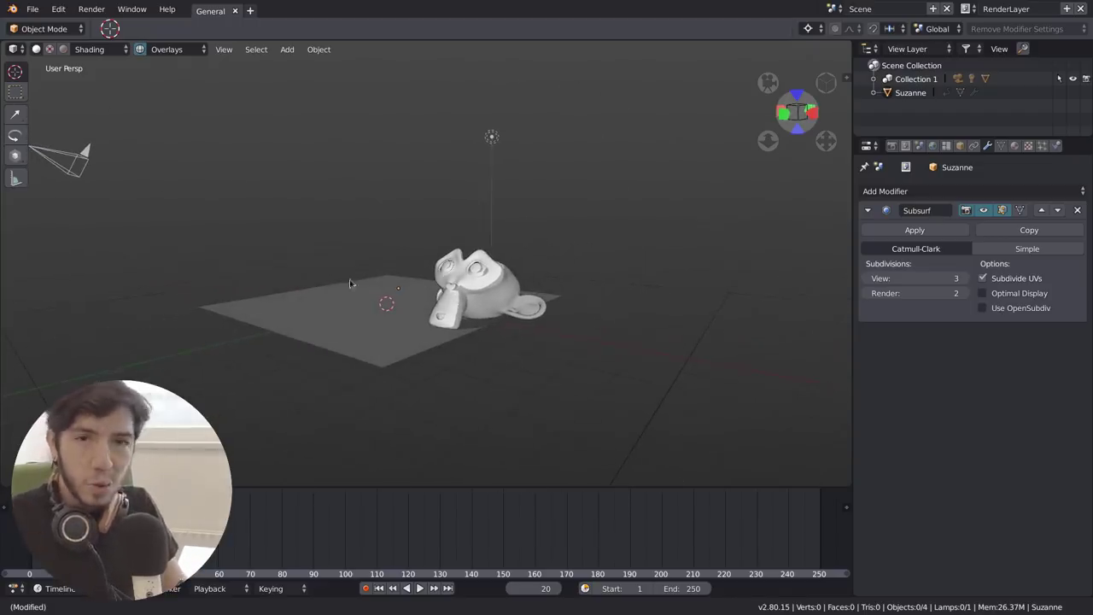
Reposition the 3D cursor at several spots around the plane and Suzanne, ending just beside Suzanne's face
key("g")
left_click(330, 310)
mouse_move(330, 310)
middle_mouse_down()
mouse_move(312, 319)
mouse_move(344, 325)
mouse_move(344, 298)
middle_mouse_up()
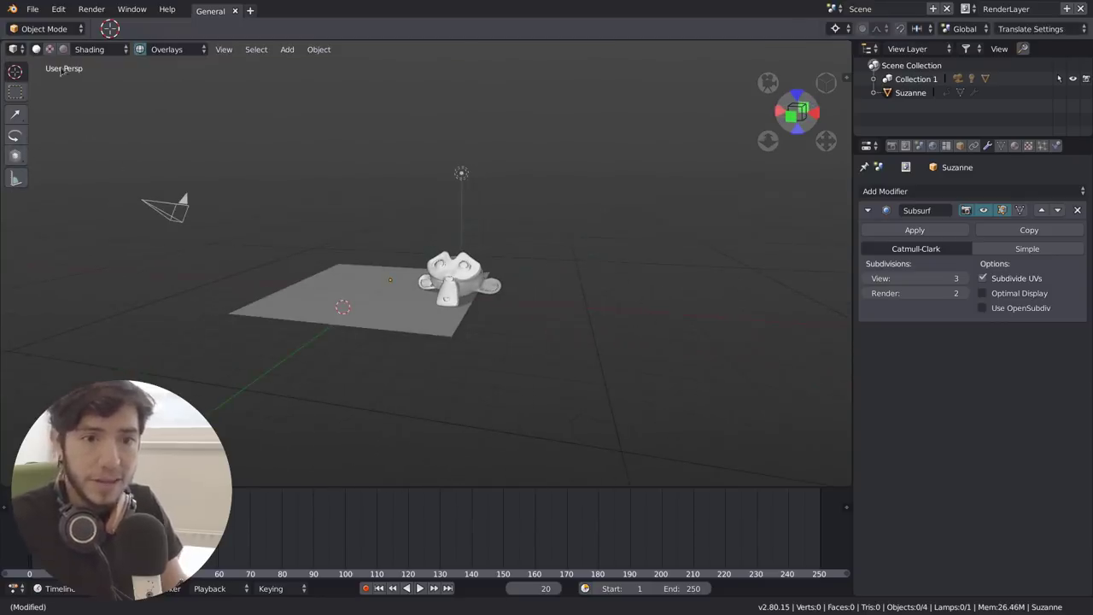
middle_click_drag(457, 284, 427, 303)
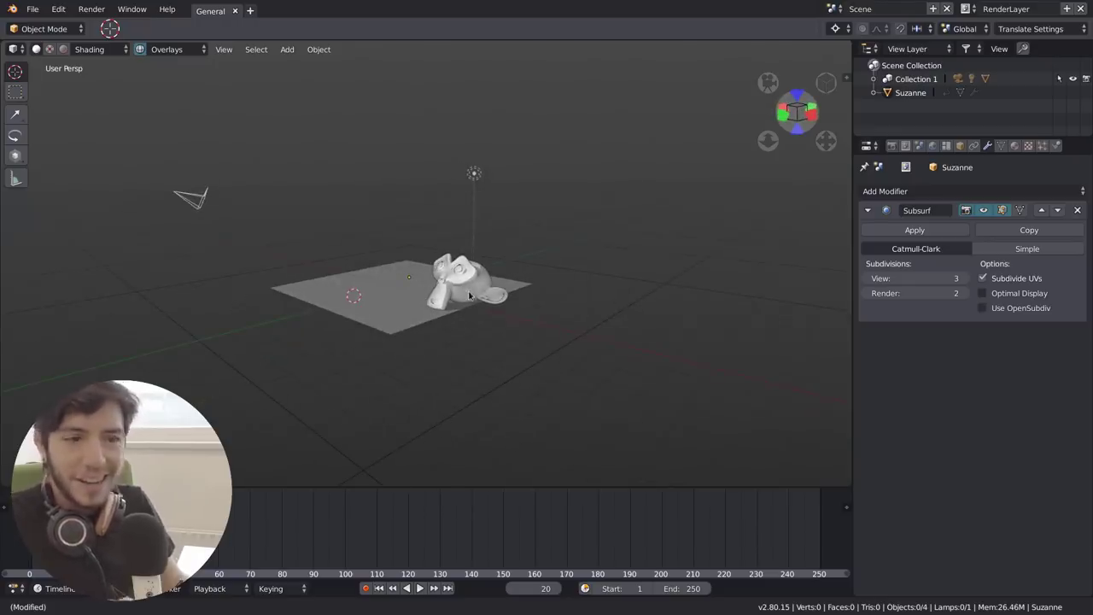
middle_click_drag(438, 290, 371, 297)
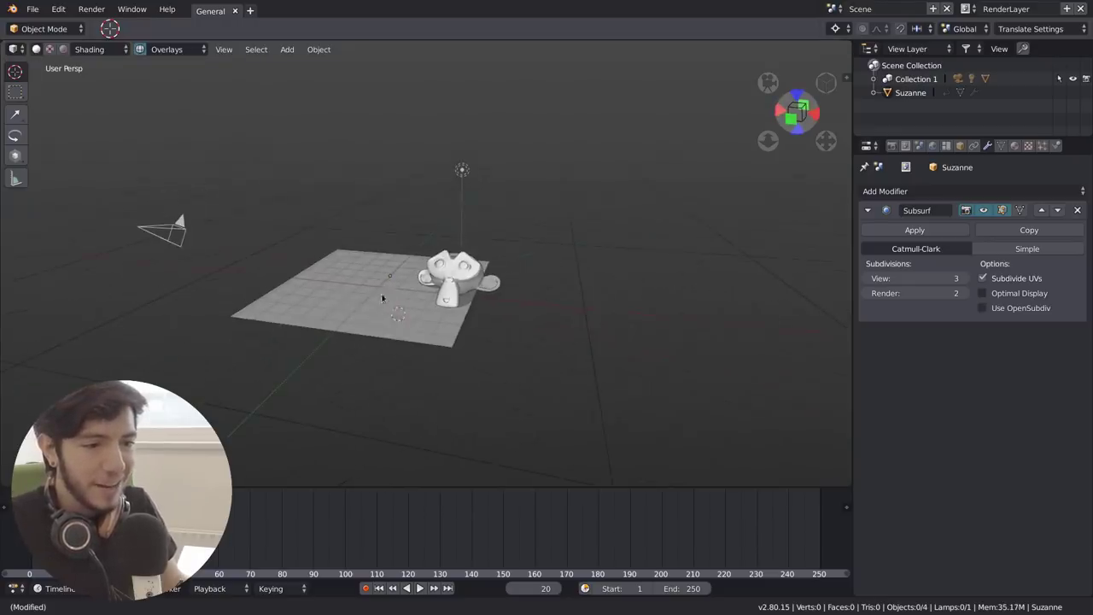
left_click_drag(371, 297, 419, 252)
left_click_drag(367, 227, 449, 292)
right_click_drag(449, 292, 410, 317, "shift")
left_click(442, 263)
left_click_drag(411, 318, 448, 271)
left_click(468, 271)
middle_click_drag(458, 268, 411, 300)
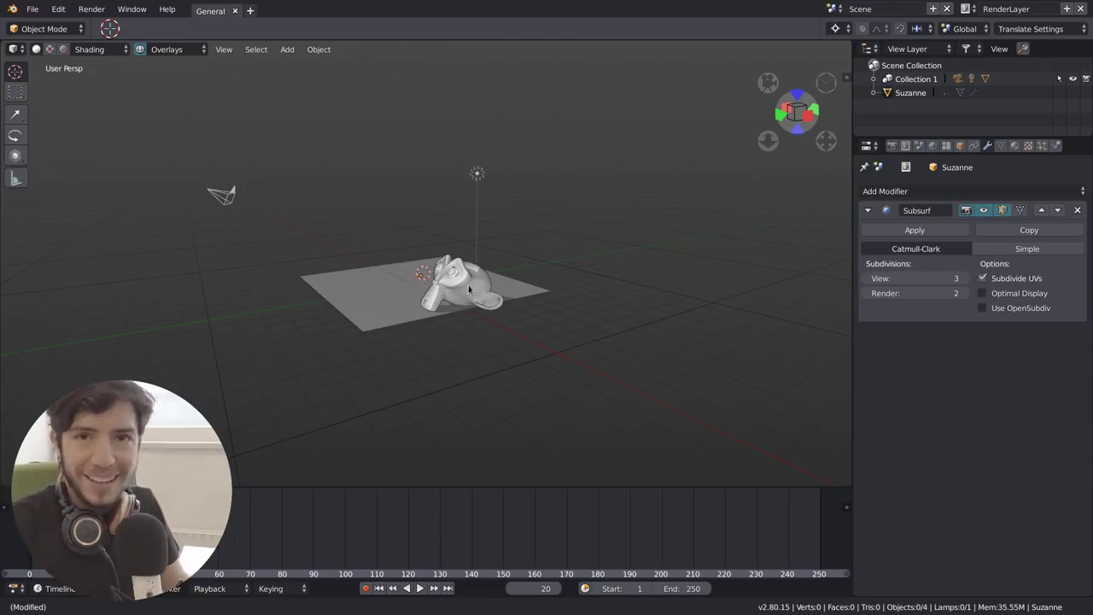
Show the file list with dates and times, and open 01_02_C.lighting.blend from the 01_02_C.running folder
key("ctrl+o")
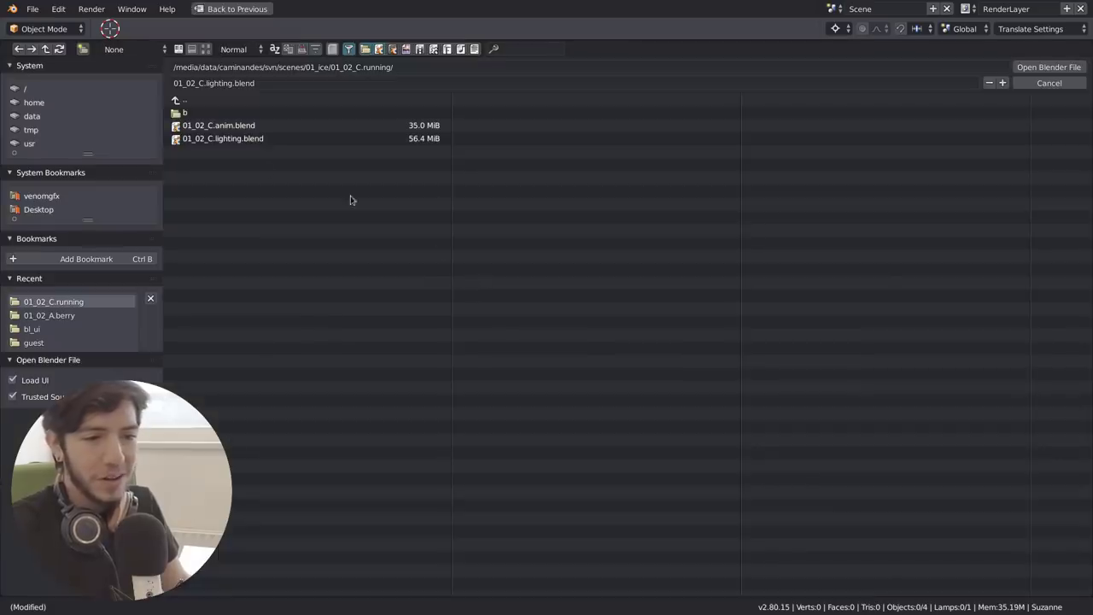
left_click(193, 48)
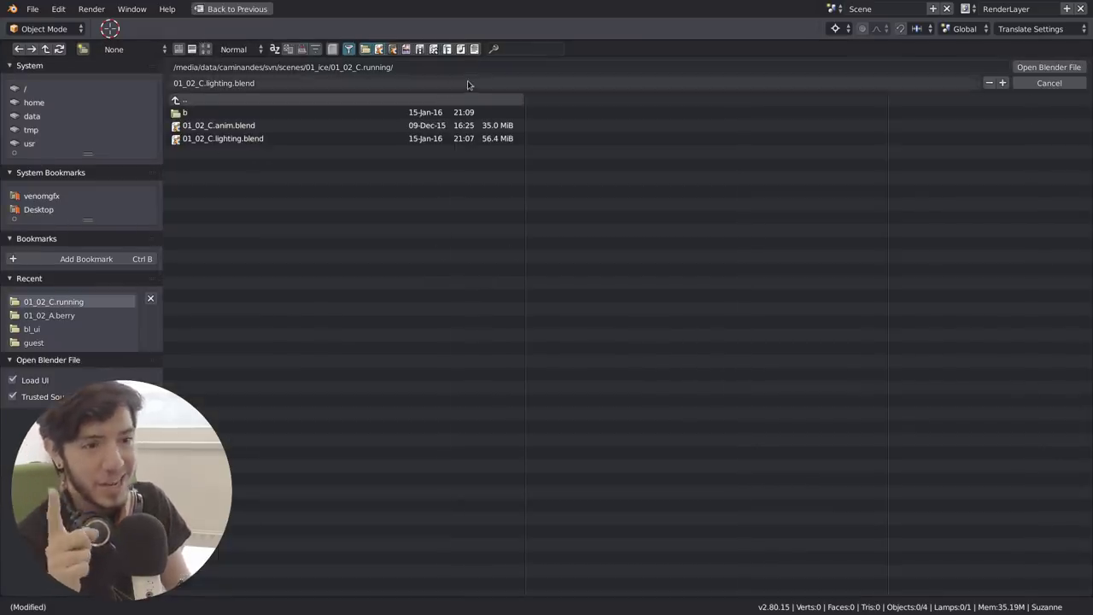
left_click(451, 143)
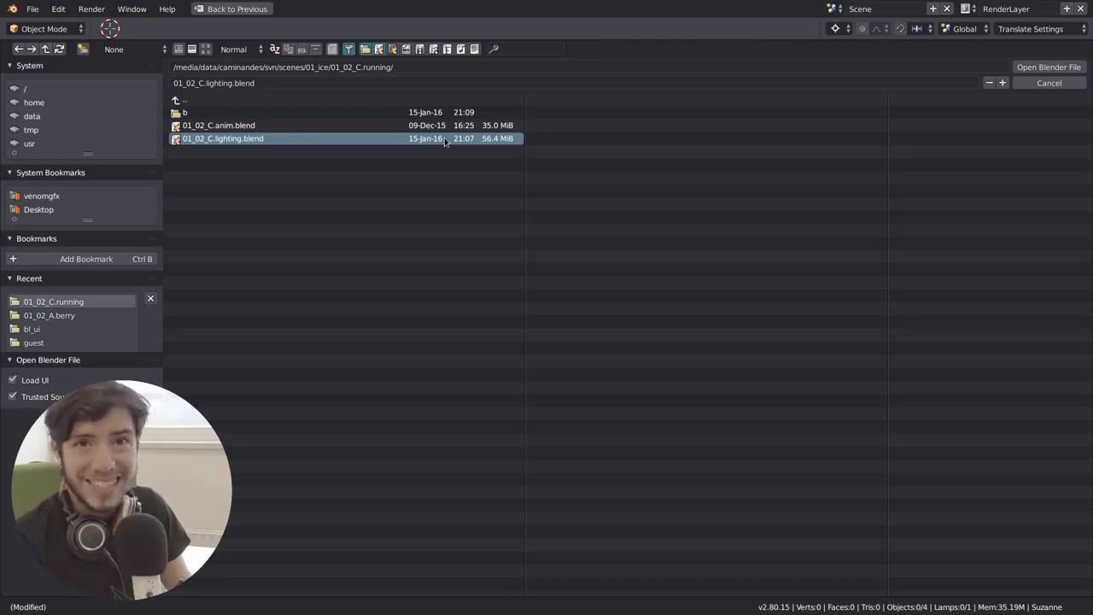
double_click(444, 137)
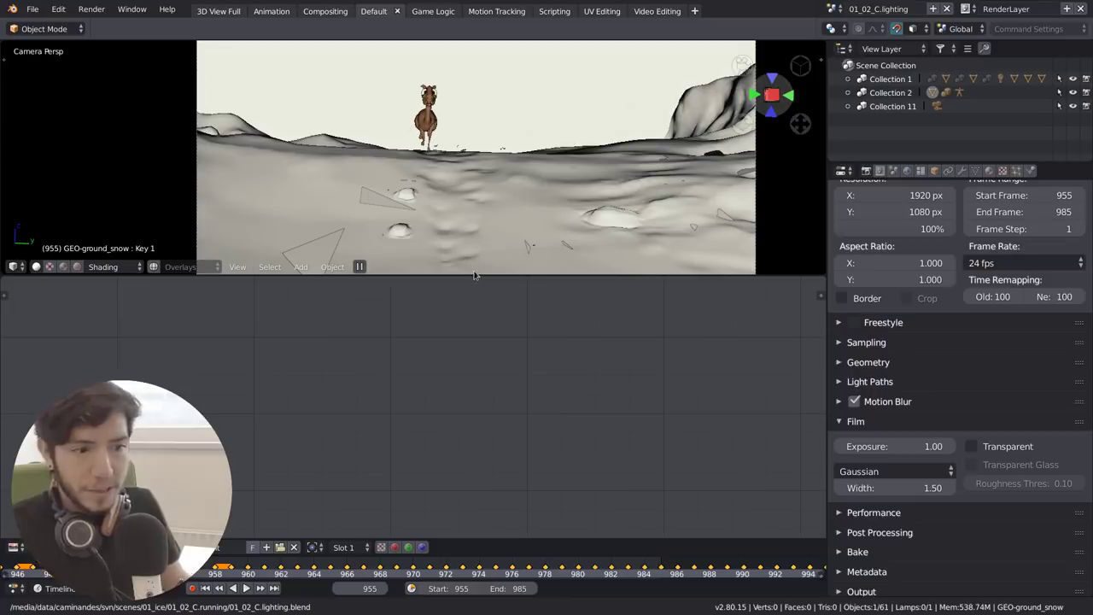
Move the 3D viewport's header to its upper edge, enlarge the viewport over the node editor, and fit the camera frame in view
key("F5")
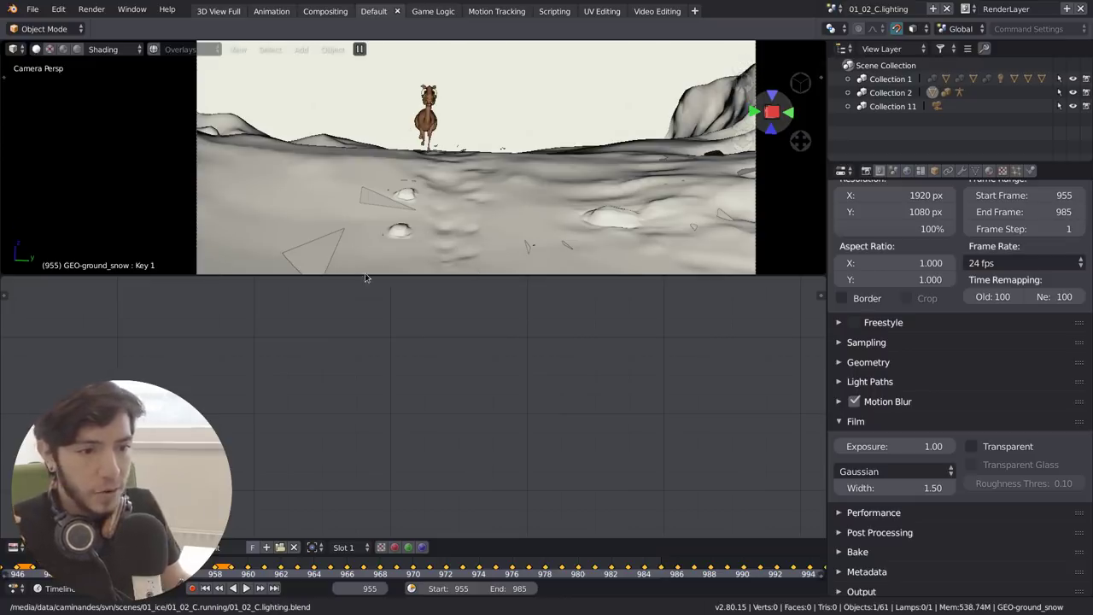
left_click_drag(367, 274, 356, 301)
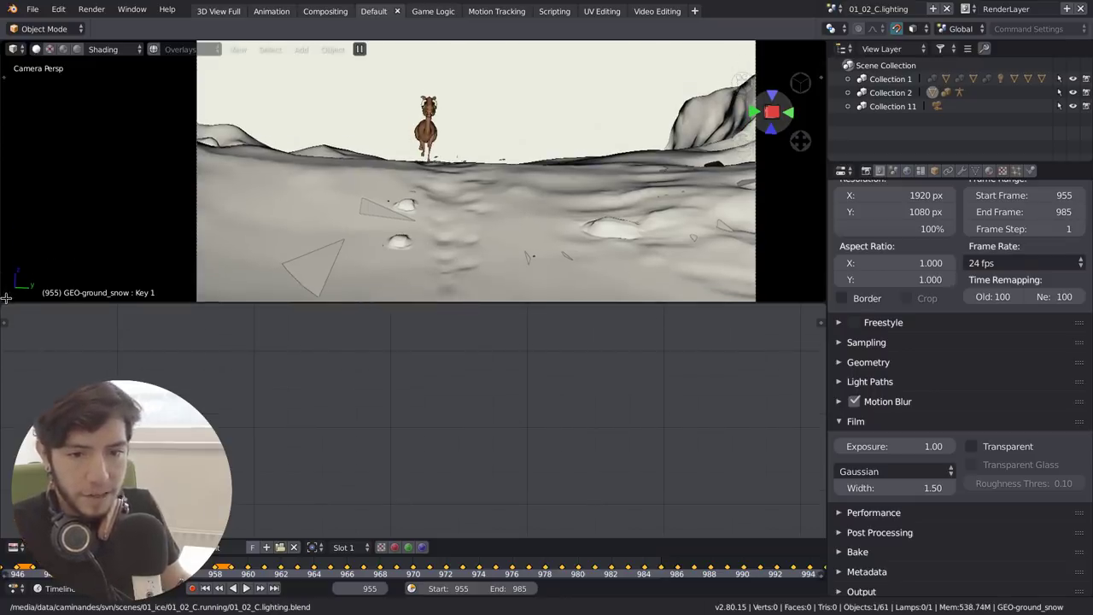
left_click_drag(6, 297, 20, 344)
scroll(404, 282, "down", 2)
middle_click_drag(602, 237, 568, 255, "shift")
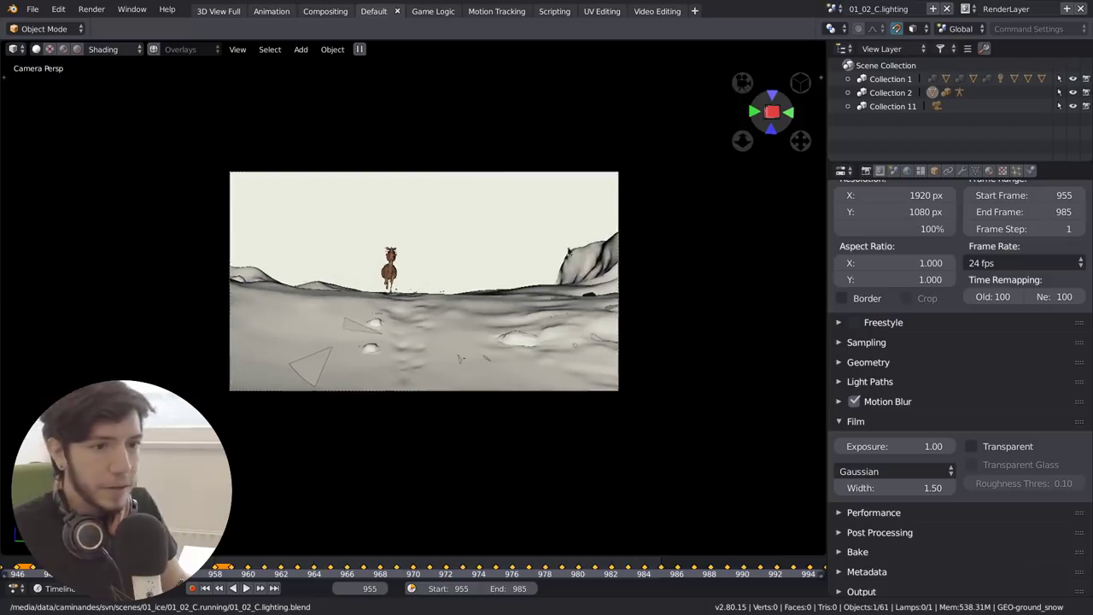
key("Home")
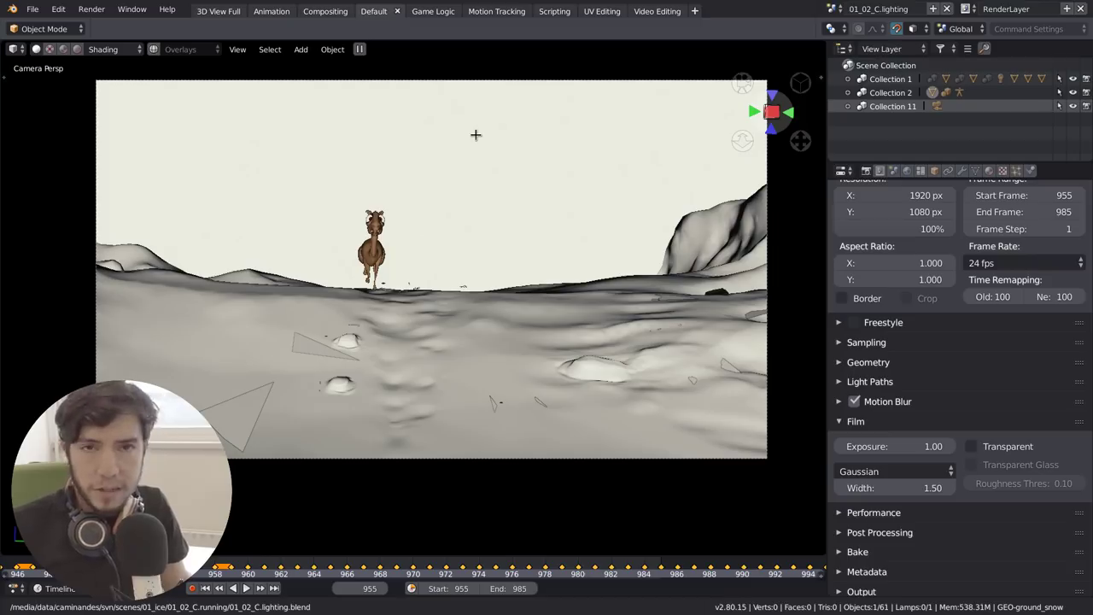
Expand Collection 1 in the outliner and examine its objects and its Hide Viewport and Hide Render sub-collections
left_click(909, 77)
left_click(846, 78)
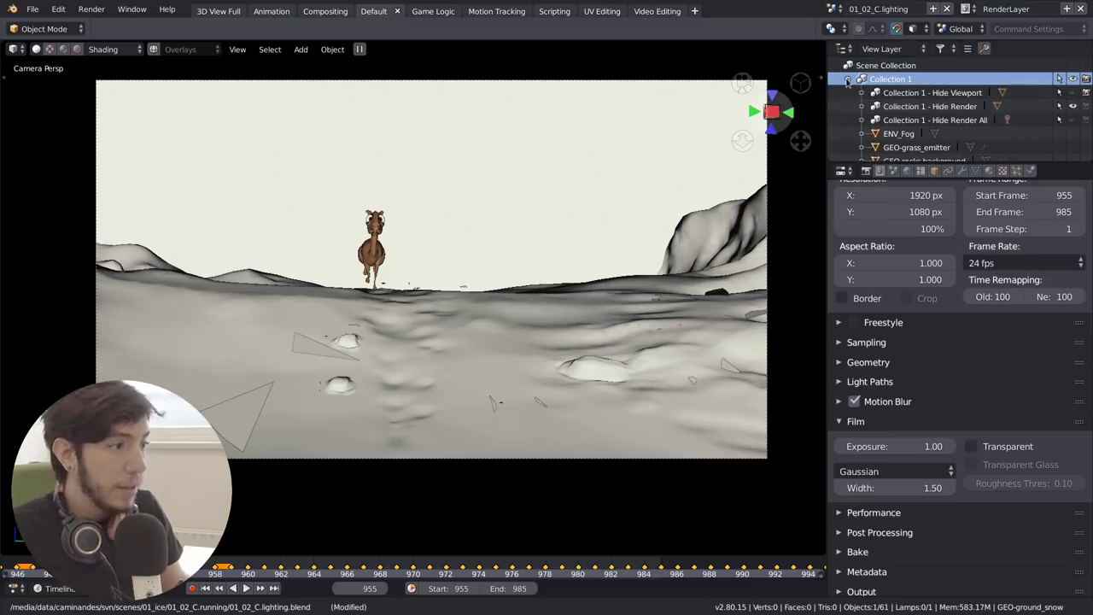
scroll(918, 111, "down", 4)
scroll(922, 124, "up", 2)
scroll(922, 123, "up", 3)
scroll(911, 131, "down", 10)
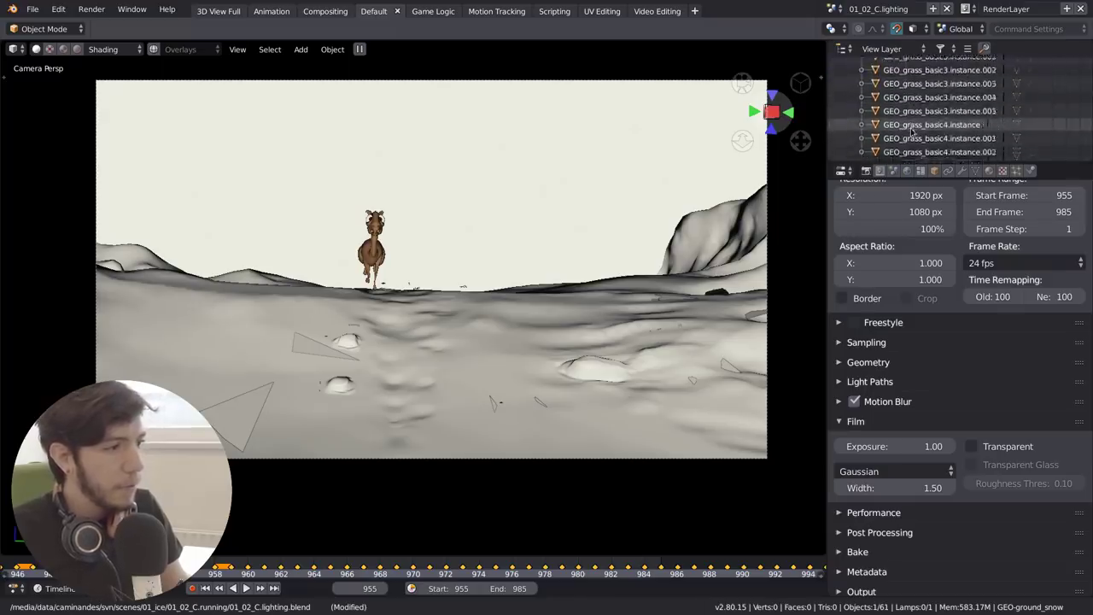
scroll(911, 131, "up", 10)
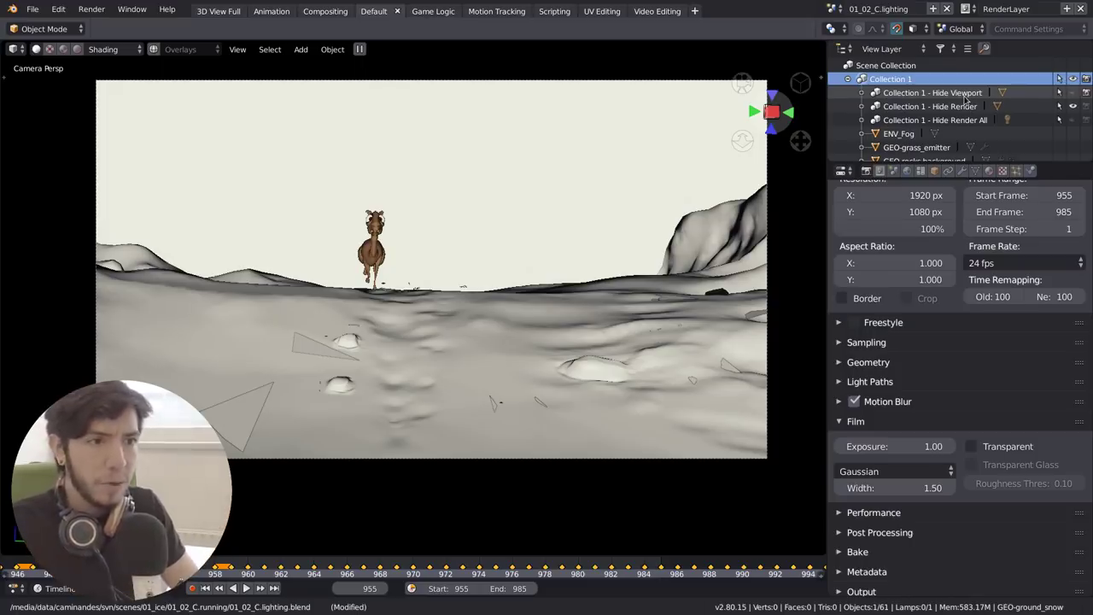
left_click(980, 95)
left_click(977, 106)
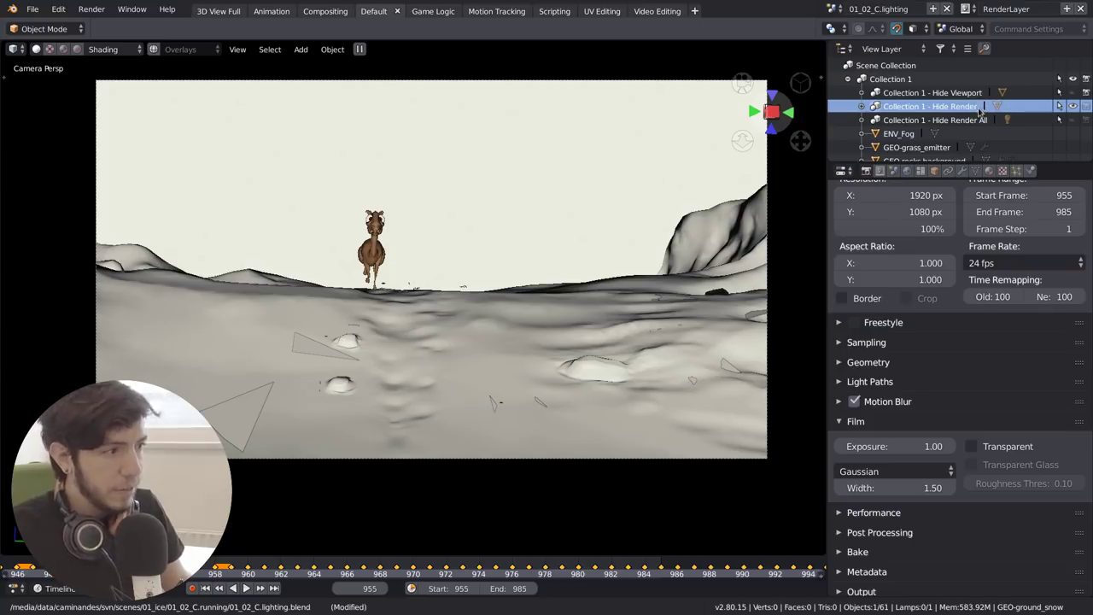
Examine the Hide Render All sub-collection and the contents of Collection 2 and Collection 11 in the outliner
left_click(986, 122)
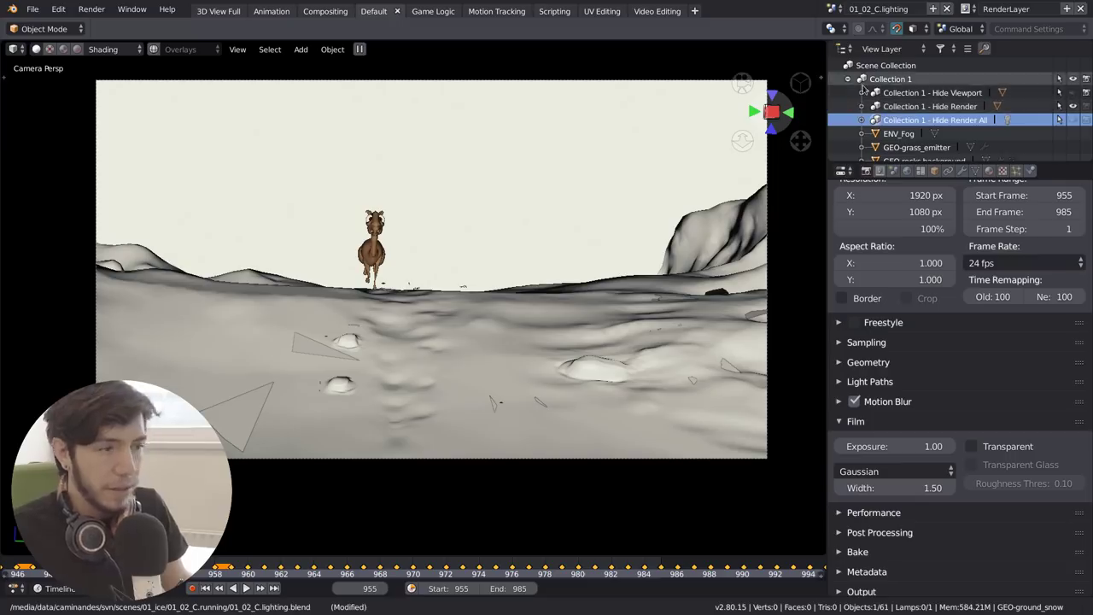
left_click(849, 79)
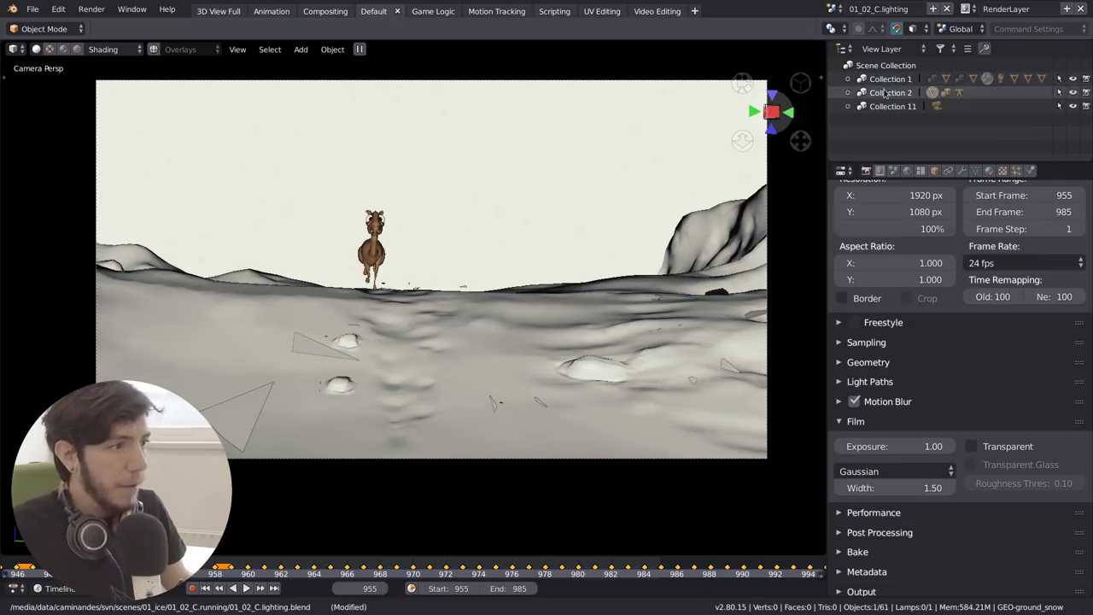
left_click(859, 94)
left_click(849, 93)
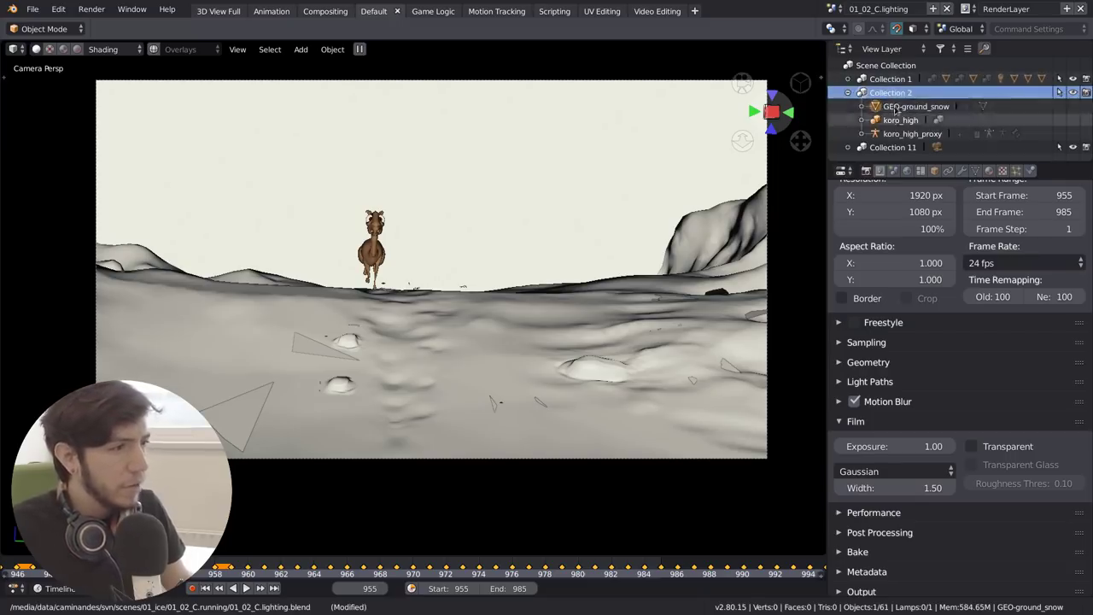
left_click(848, 92)
left_click(847, 106)
left_click(892, 106)
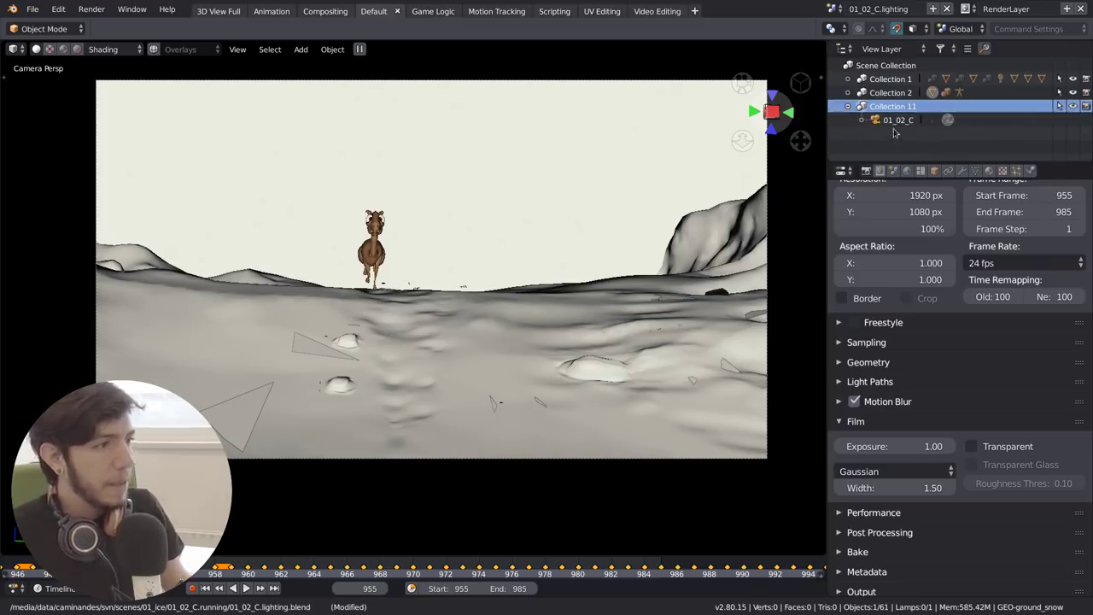
Play the animation, watch it from a free angle and through the camera, and cancel playback
middle_click_drag(510, 219, 376, 321)
scroll(374, 321, "up", 4)
key("space")
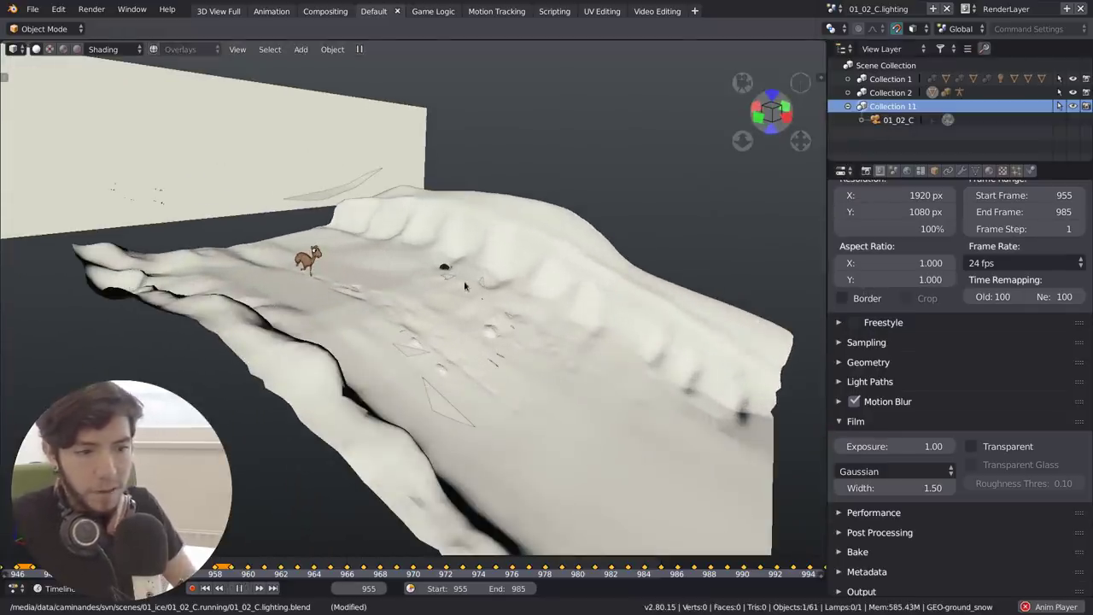
key("KP_0")
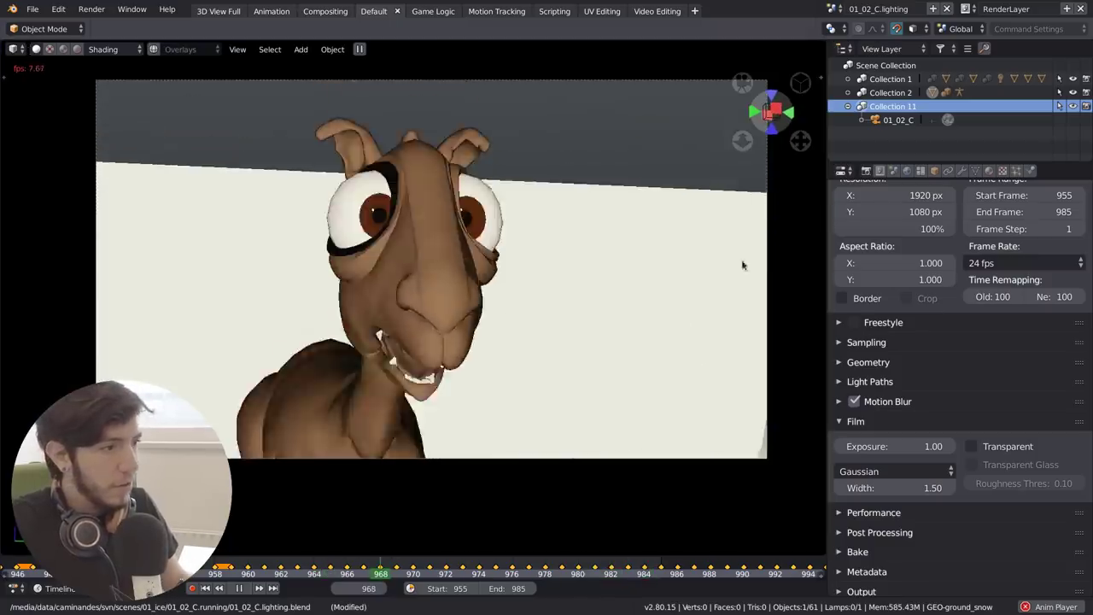
key("Escape")
Enable Simplify for the scene with viewport subdivision 0 and viewport child particles 0, and play the animation briefly
left_click(893, 171)
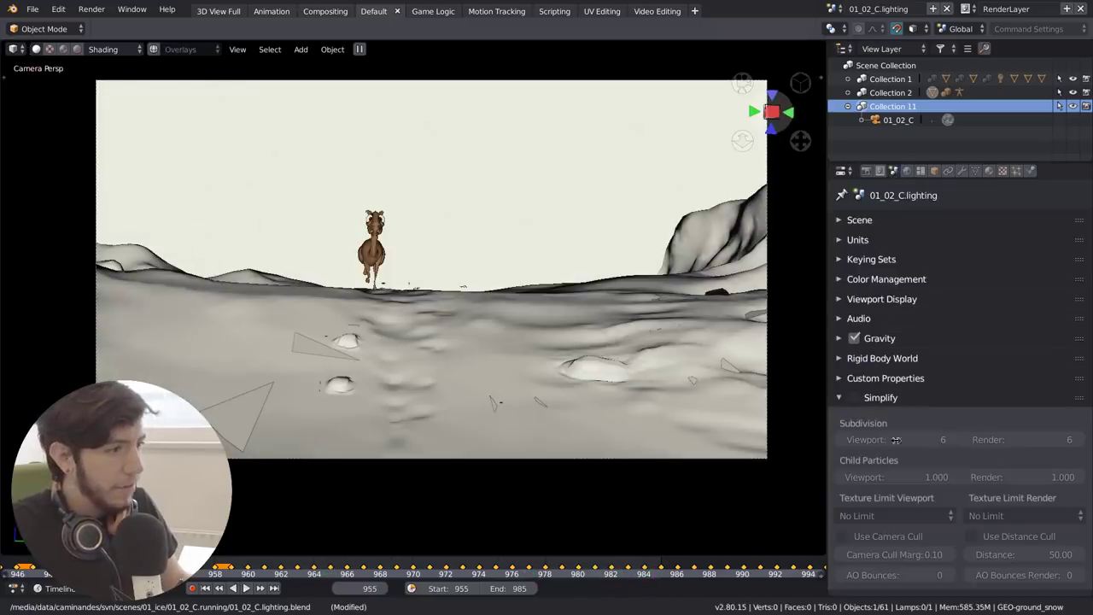
left_click_drag(921, 479, 844, 478)
left_click(853, 397)
key("space")
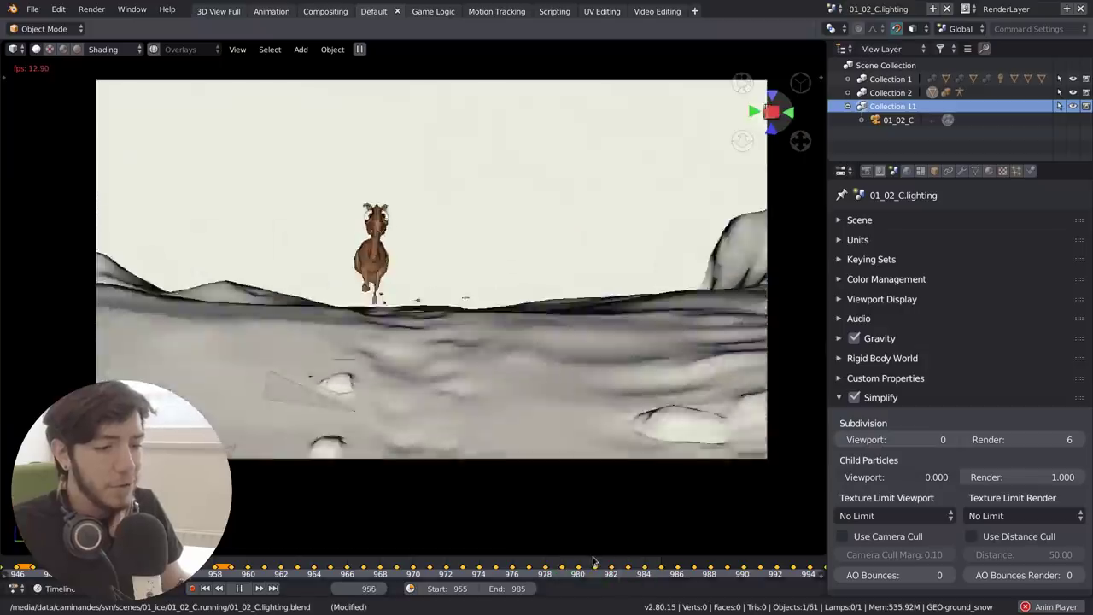
key("space")
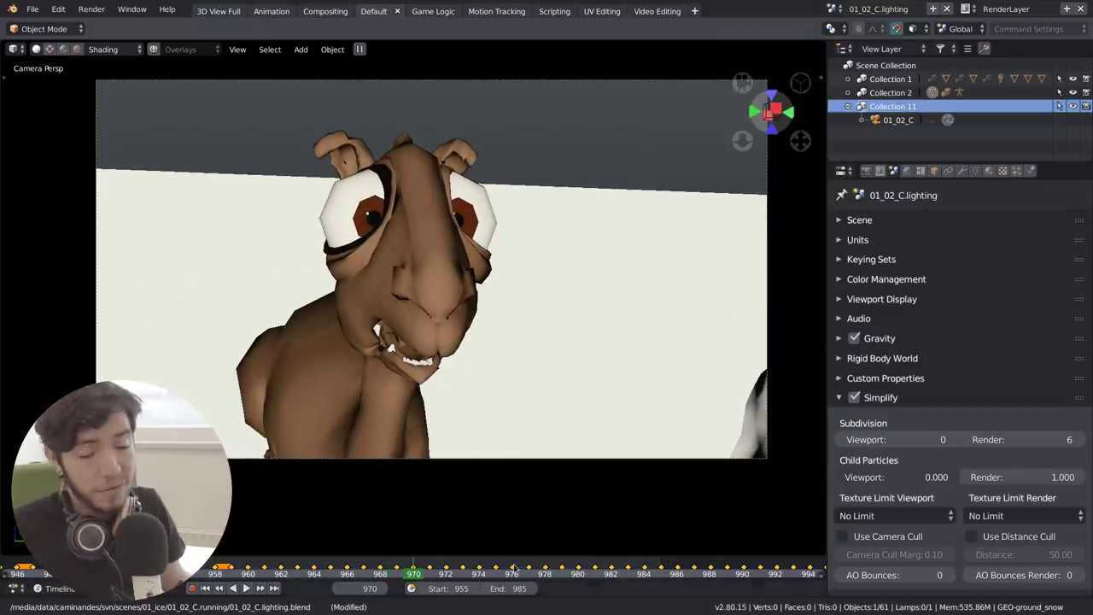
Enlarge the timeline area and change the scene's render engine to Eevee
left_click_drag(518, 561, 513, 500)
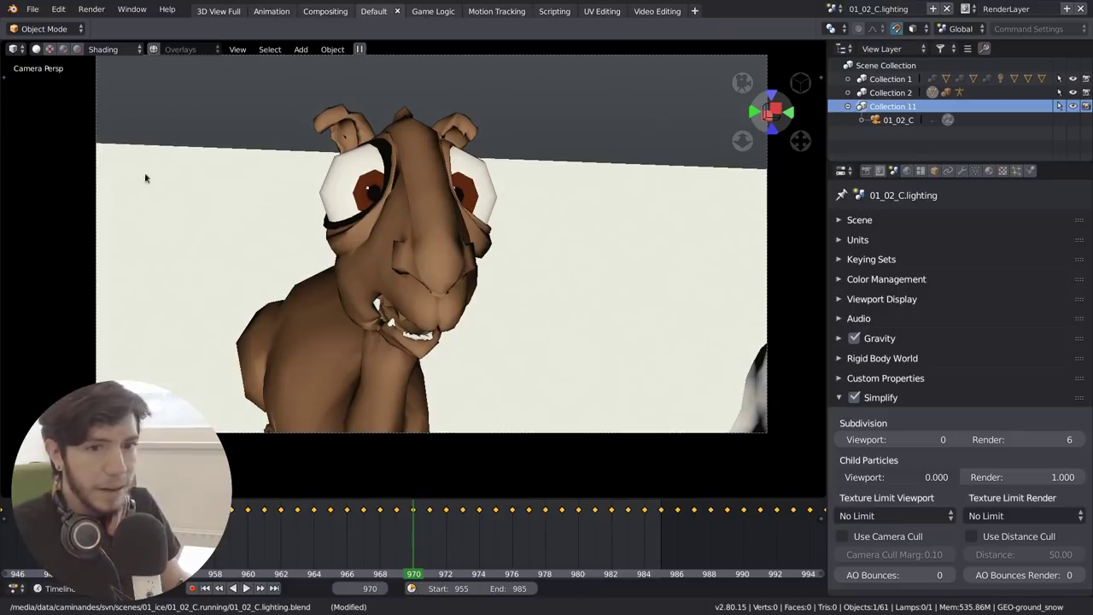
left_click(866, 171)
scroll(894, 251, "up", 3)
scroll(895, 245, "down", 1)
scroll(884, 214, "up", 1)
left_click(888, 225)
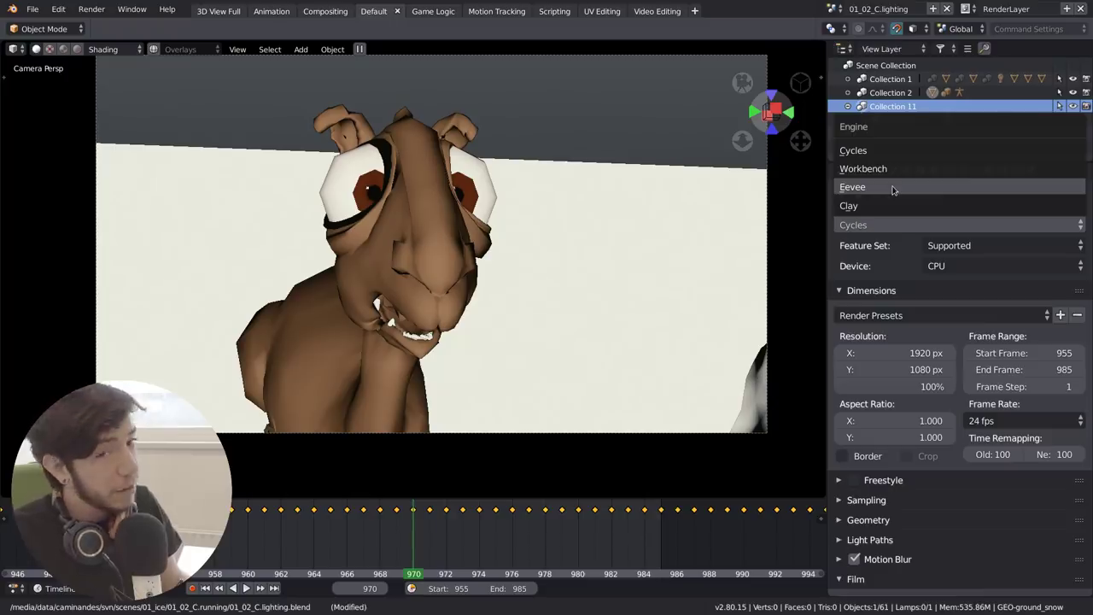
left_click(892, 187)
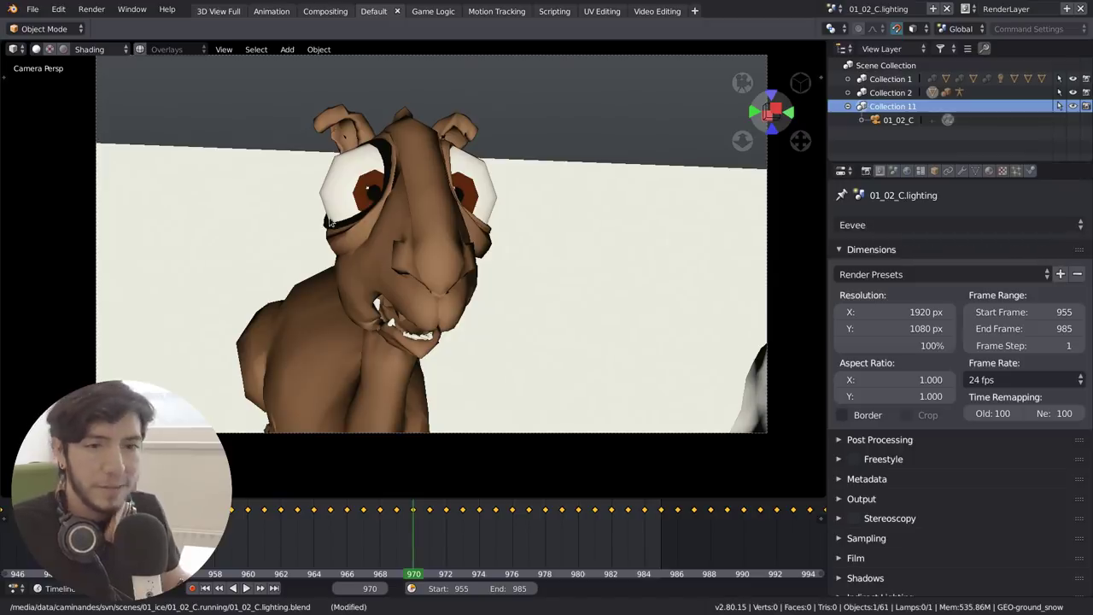
Try another viewport shading mode, return to solid shading, and view the scene with Random object colors
left_click(49, 49)
mouse_move(233, 292)
middle_mouse_down()
mouse_move(274, 304)
mouse_move(318, 292)
mouse_move(226, 268)
middle_mouse_up()
left_click(35, 50)
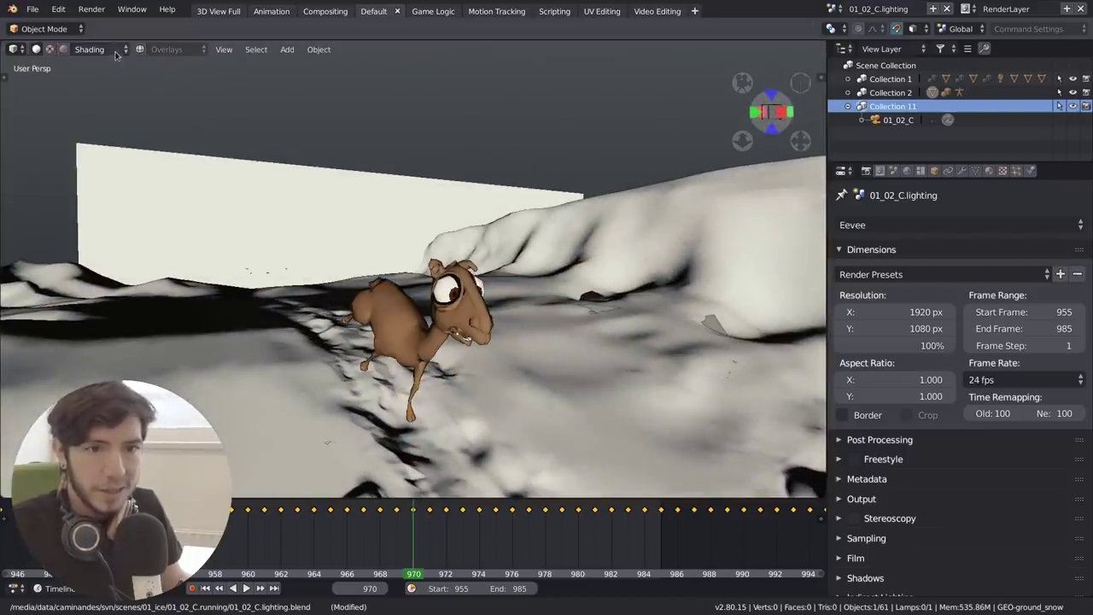
left_click(89, 50)
left_click(149, 75)
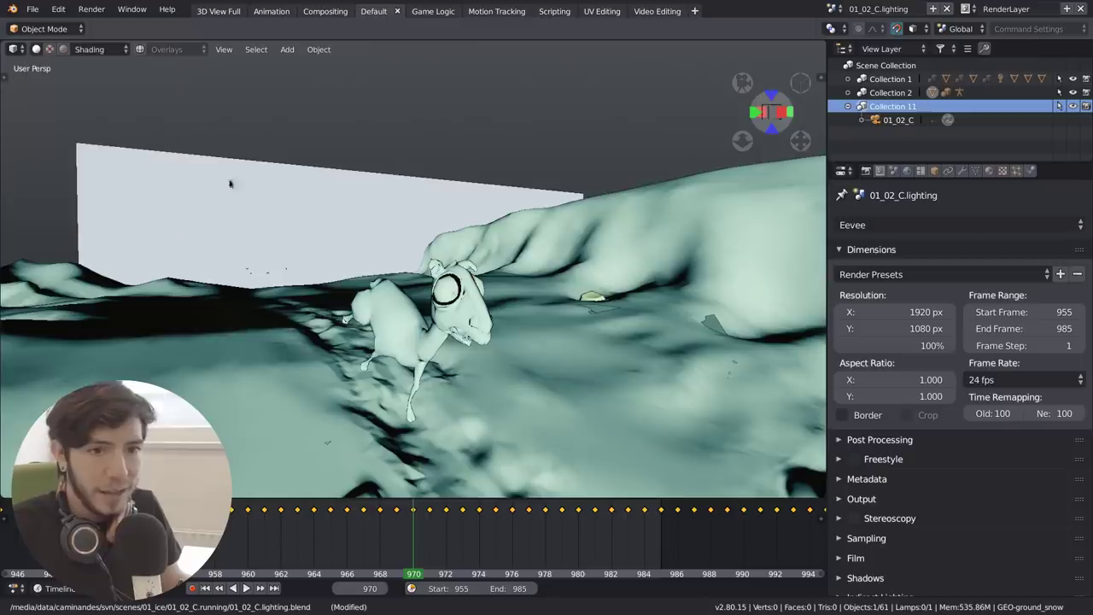
middle_click_drag(287, 212, 135, 102)
middle_click_drag(288, 253, 469, 325)
middle_click_drag(582, 244, 447, 280)
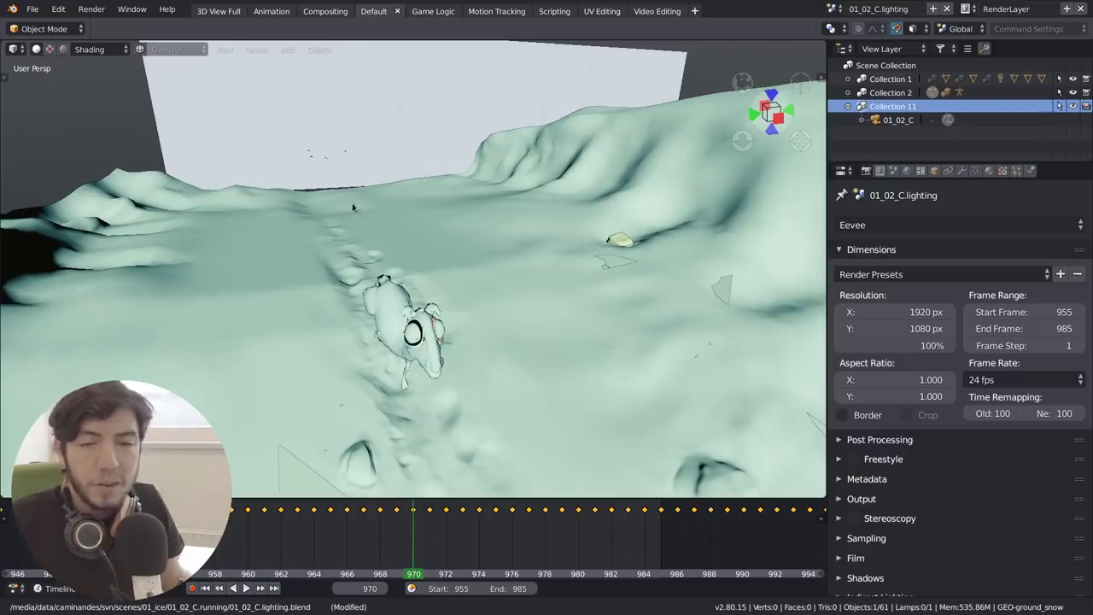
Set the solid shading to Flat Lighting with Shadow enabled, and try the X-Ray option
left_click(92, 52)
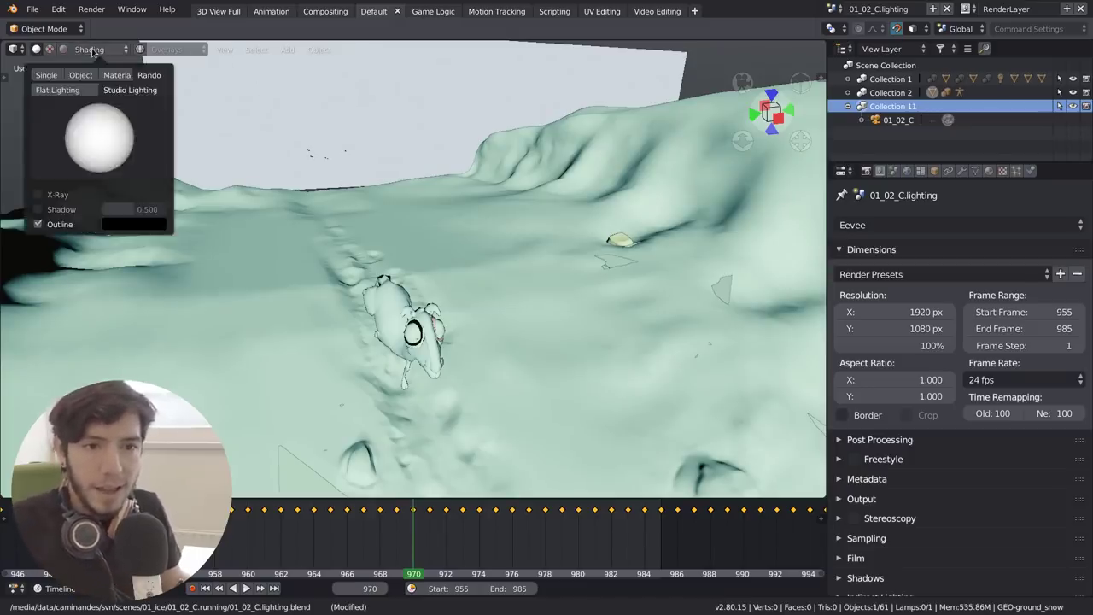
left_click(85, 91)
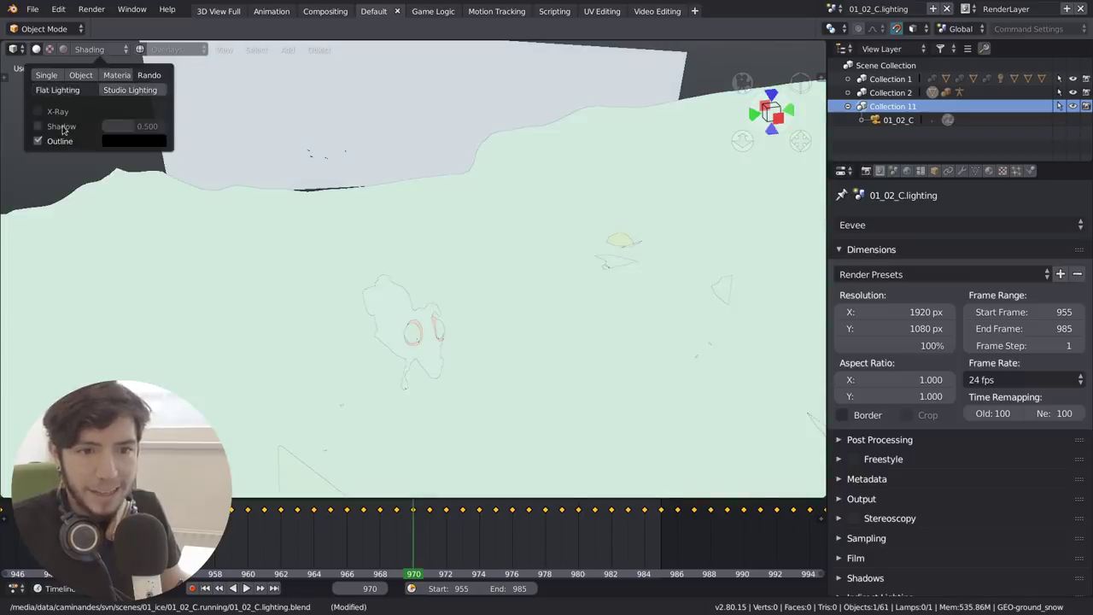
left_click(64, 126)
middle_click_drag(441, 371, 435, 293)
left_click(66, 51)
left_click(58, 112)
left_click(64, 116)
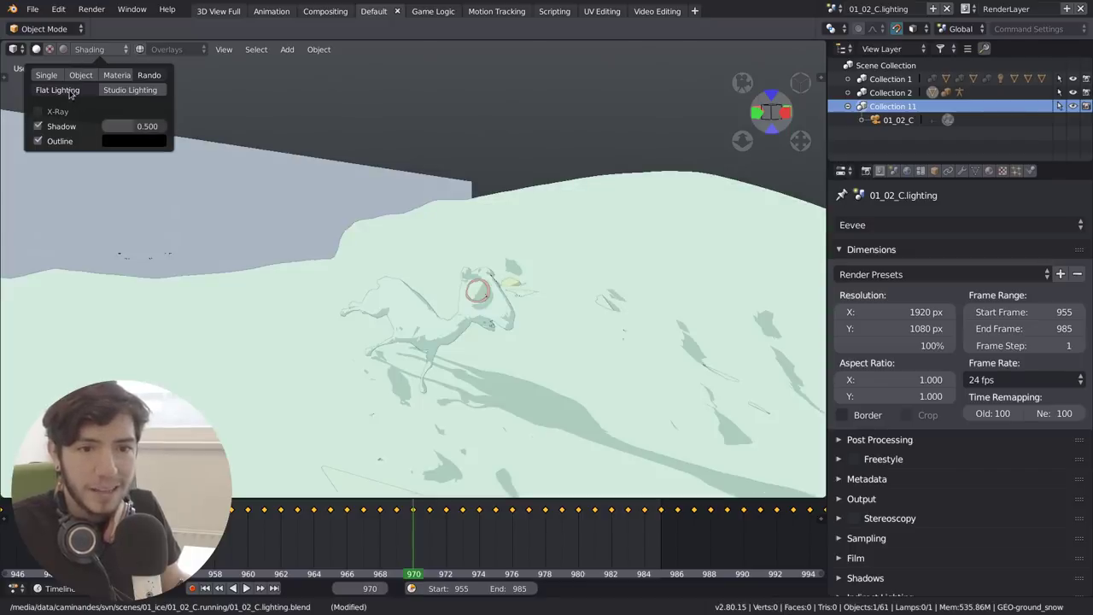
Compare the Single and Object color modes, and color the solid view by Material
left_click(46, 75)
left_click(80, 75)
left_click(113, 76)
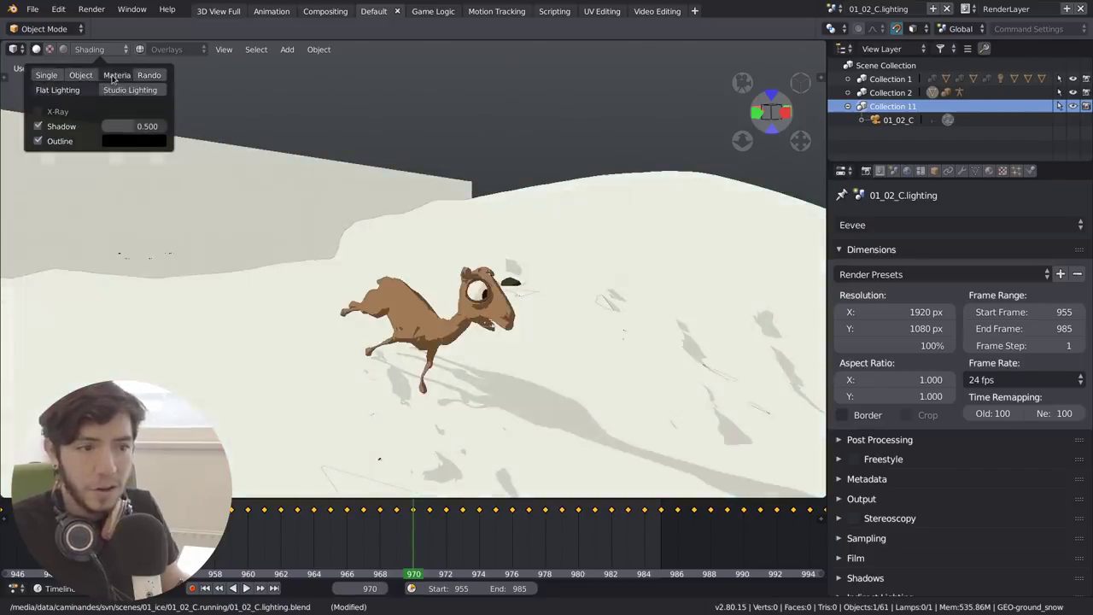
mouse_move(513, 296)
middle_mouse_down()
mouse_move(444, 341)
mouse_move(449, 262)
middle_mouse_up()
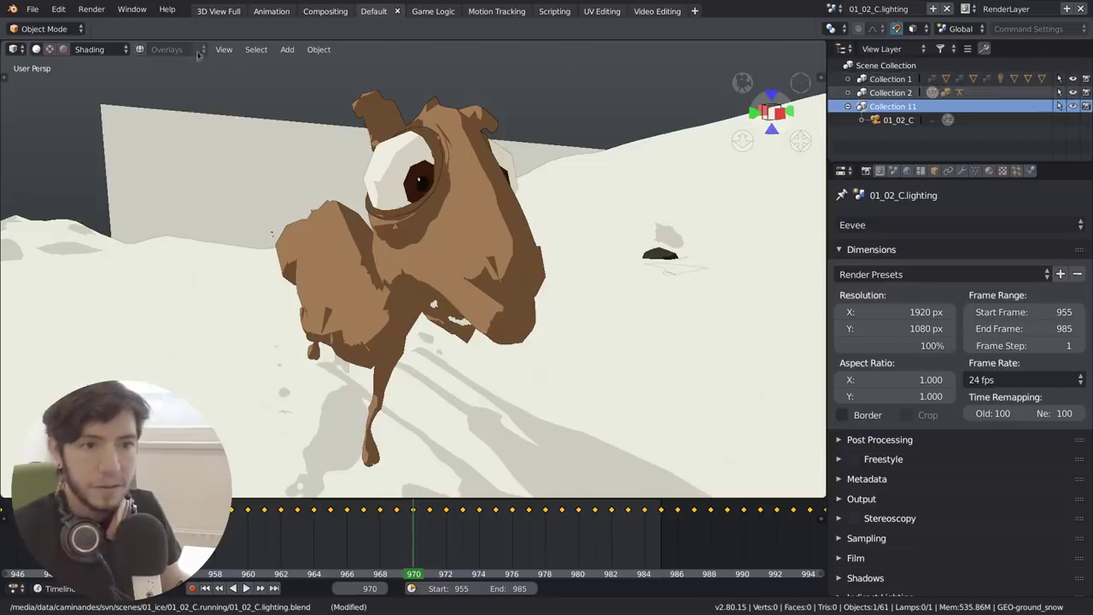
Turn on the viewport overlays and view the llama's rig controls through the mesh with X-Ray
left_click(140, 50)
scroll(468, 322, "down", 6)
mouse_move(469, 322)
middle_mouse_down()
mouse_move(427, 312)
mouse_move(482, 314)
middle_mouse_up()
scroll(482, 314, "up", 4)
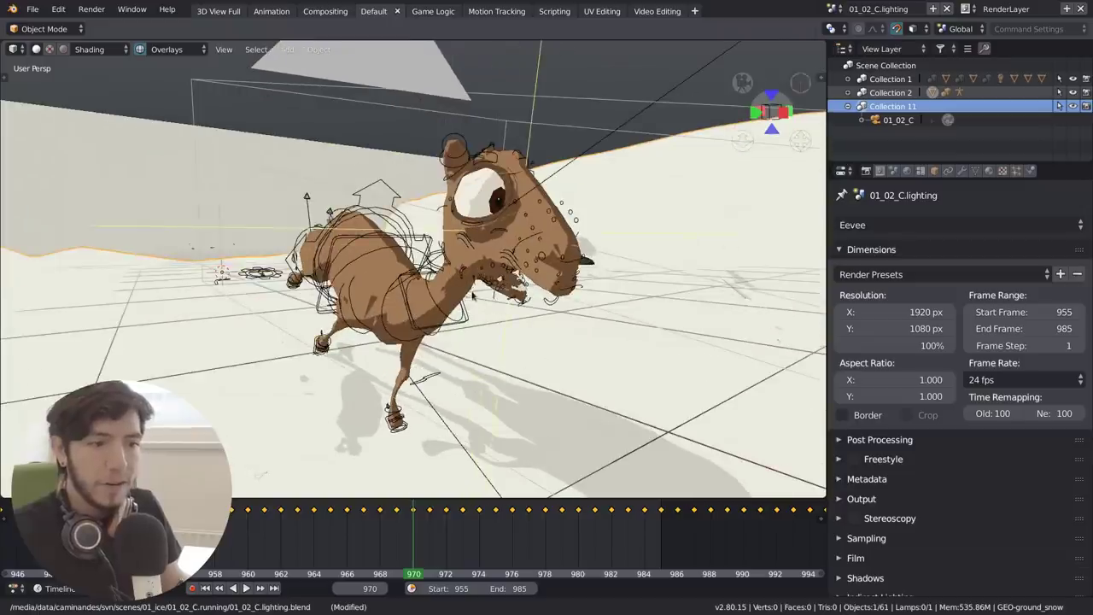
scroll(563, 243, "up", 5)
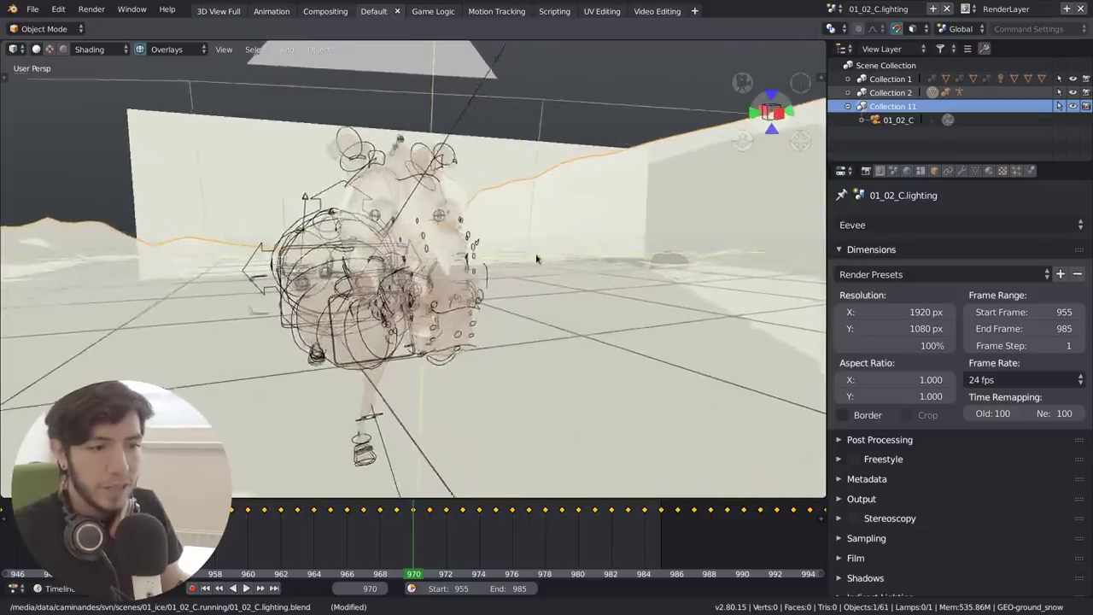
scroll(538, 241, "up", 4)
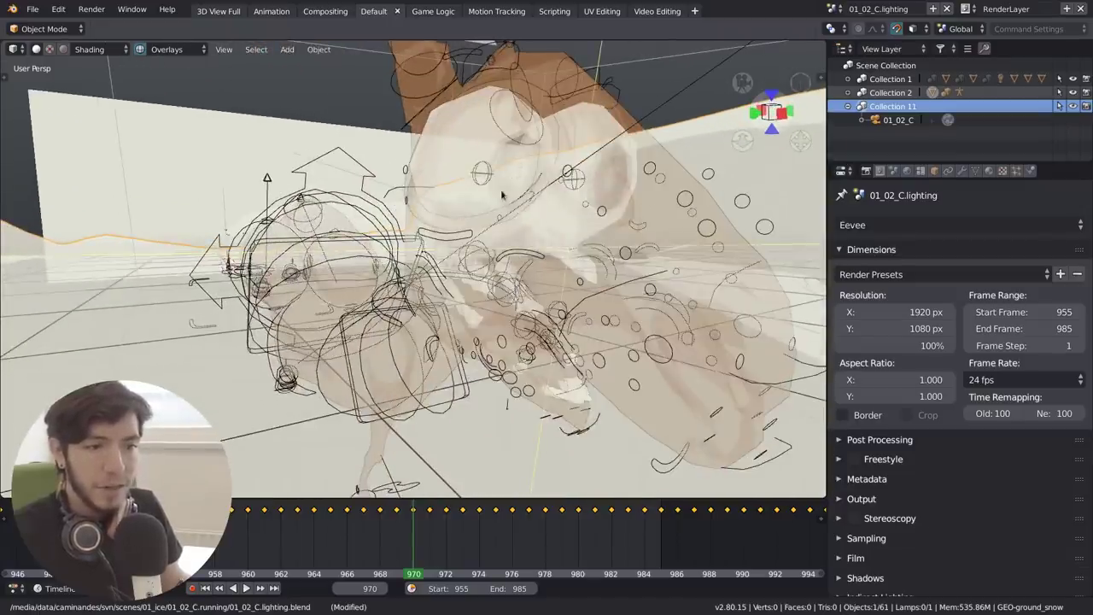
scroll(501, 197, "down", 2)
Select the llama's koro_high_proxy rig, enter Pose Mode, and toggle X-Ray for the bones on and off
left_click(364, 175)
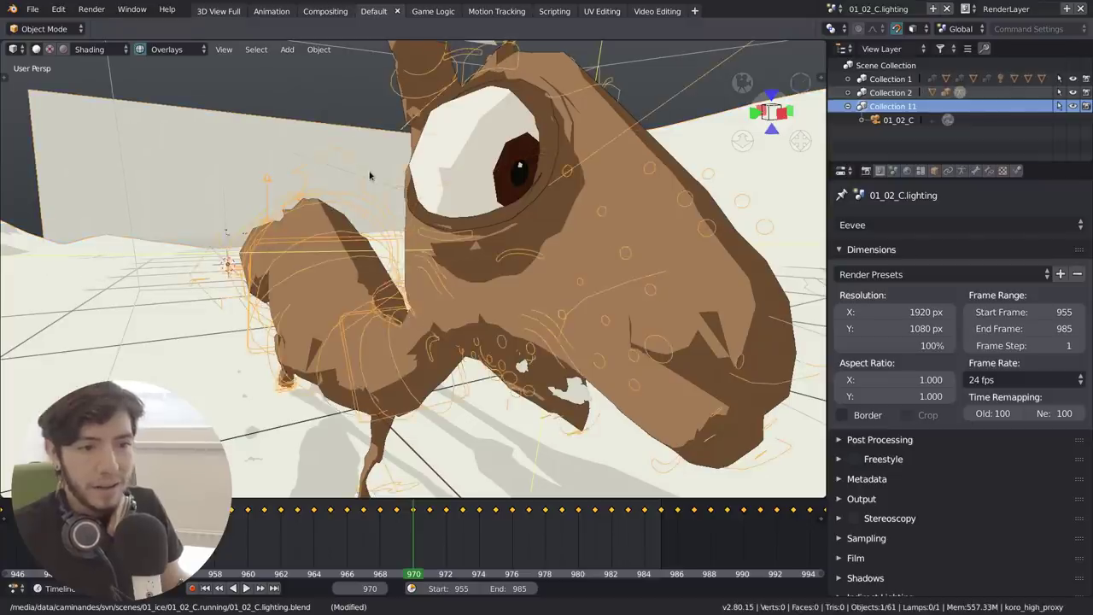
key("ctrl+Tab")
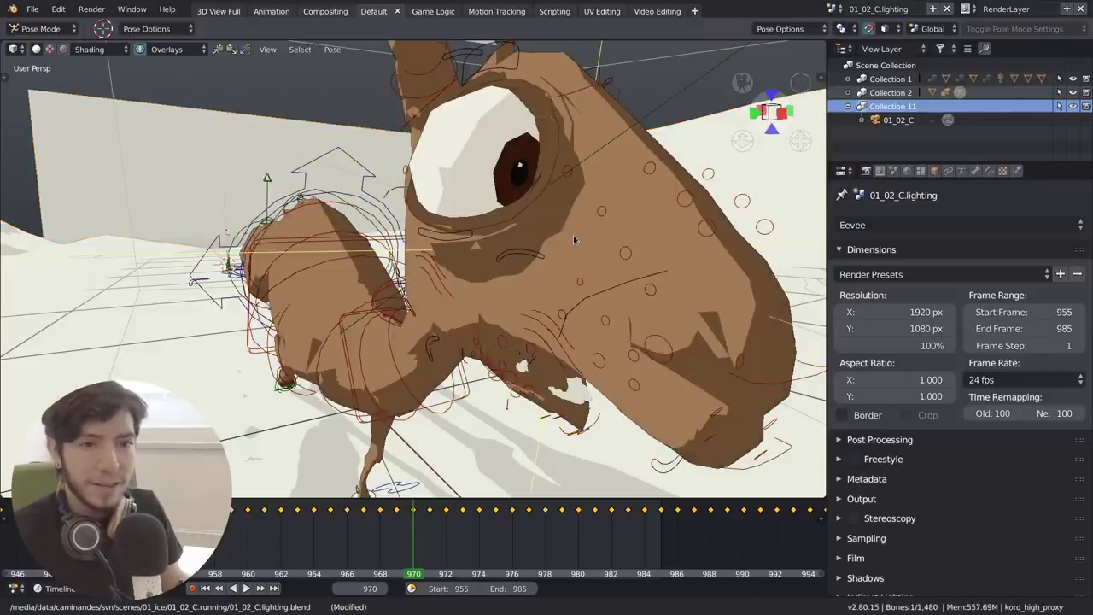
key("alt+z")
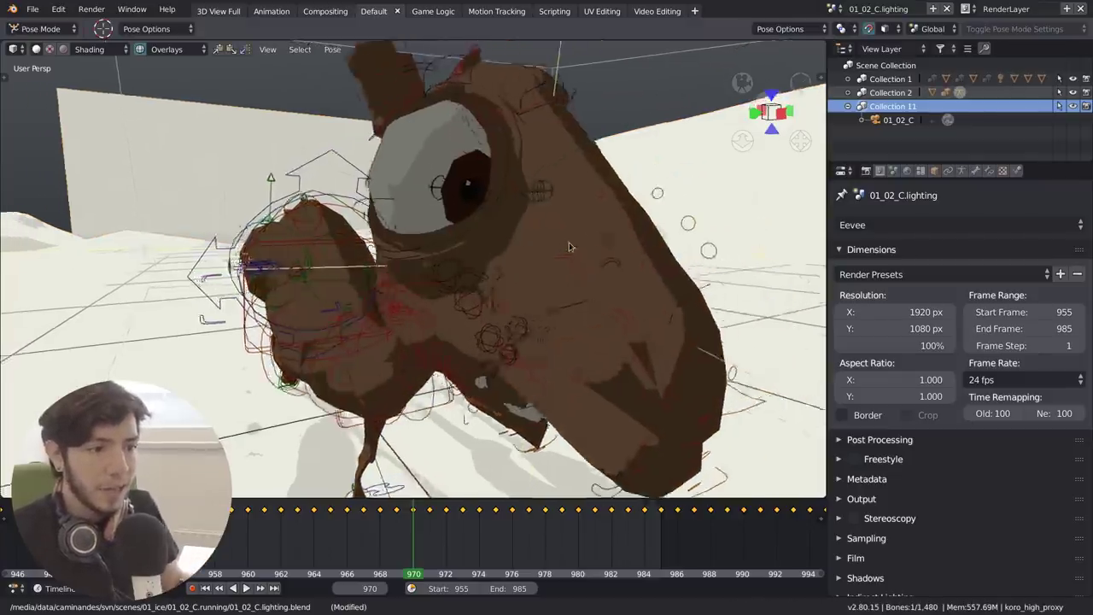
middle_click_drag(569, 247, 516, 287)
key("alt+z")
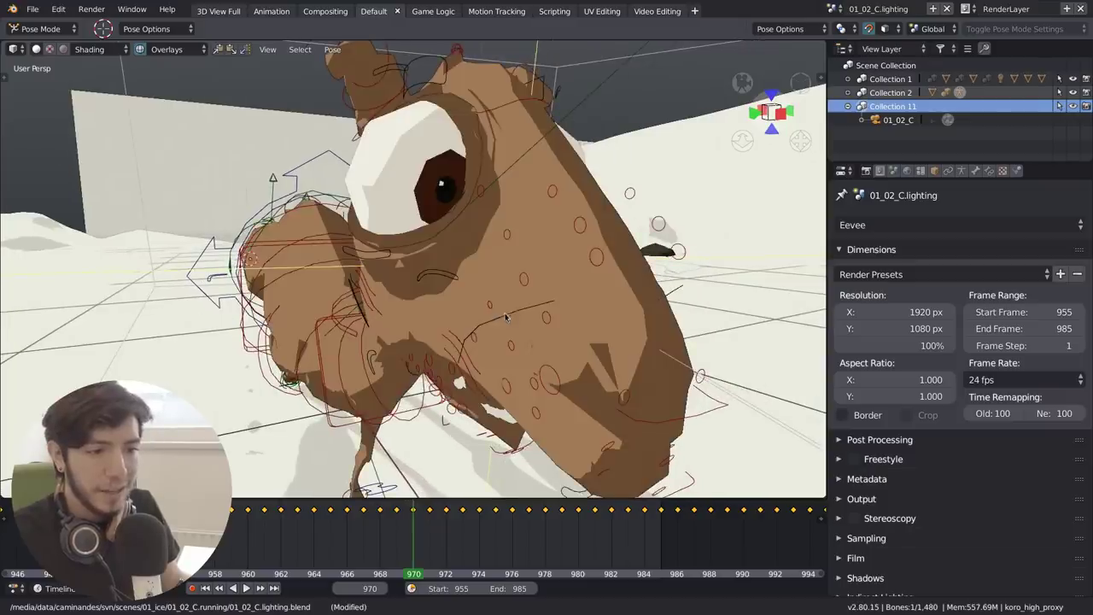
Compare the llama's bones with X-Ray on and off from the front and side, close up and farther away
scroll(524, 293, "down", 5)
middle_click_drag(544, 319, 534, 319)
scroll(359, 259, "up", 5)
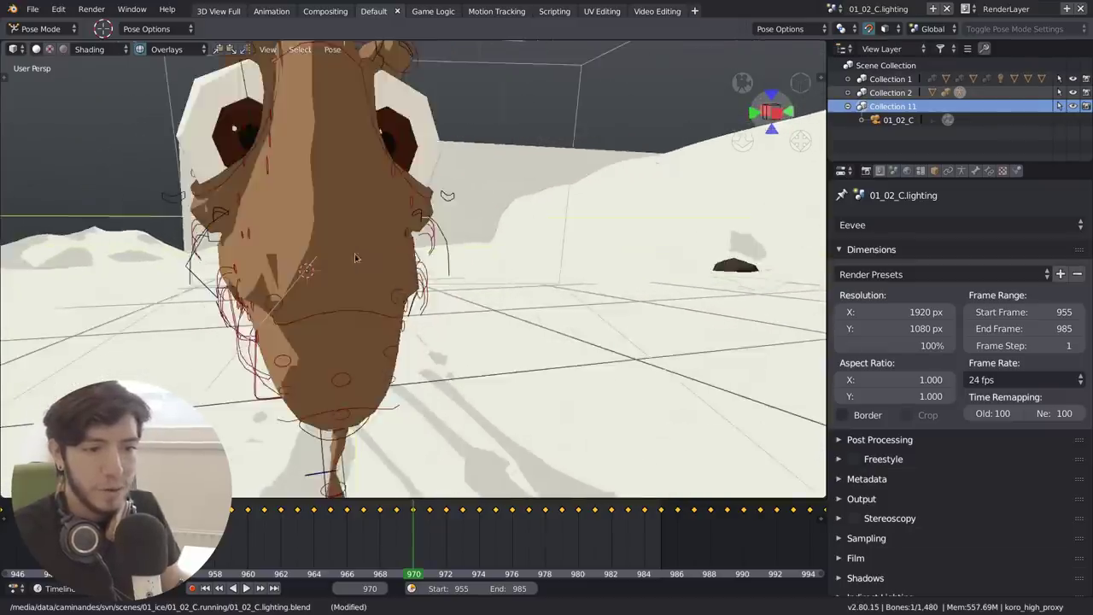
middle_click_drag(388, 271, 498, 242)
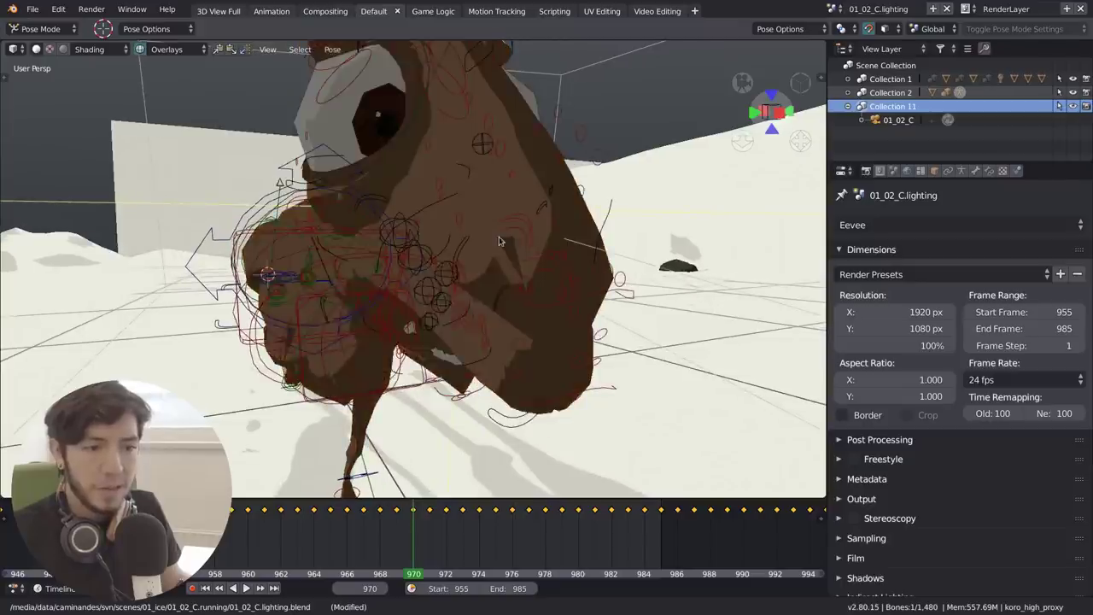
key("alt+z")
scroll(499, 236, "down", 4)
key("alt+z")
key("alt+z")
middle_click_drag(394, 291, 389, 292)
scroll(389, 296, "up", 2)
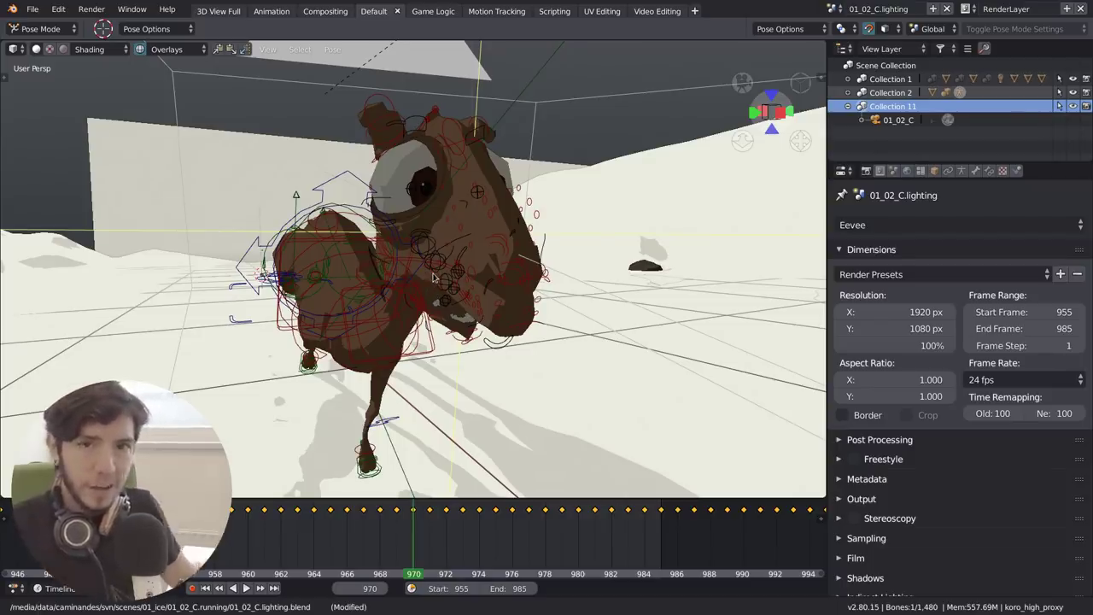
mouse_move(434, 278)
middle_mouse_down()
mouse_move(401, 286)
mouse_move(436, 273)
middle_mouse_up()
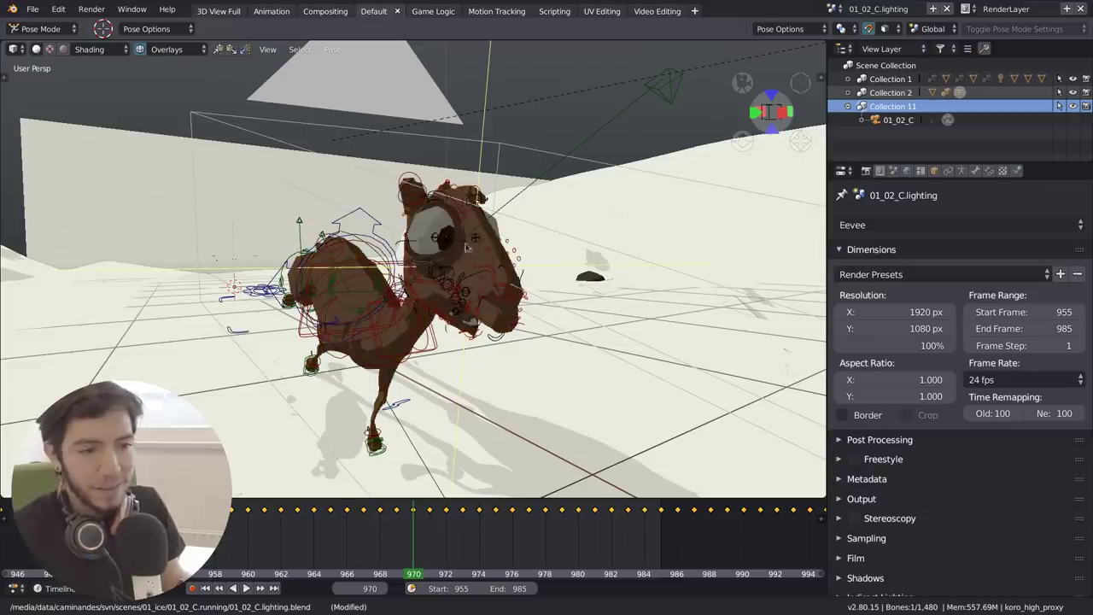
Select the bone control below the llama's eye with X-Ray on, and clear the bone selection
scroll(471, 251, "up", 5)
scroll(461, 290, "down", 3)
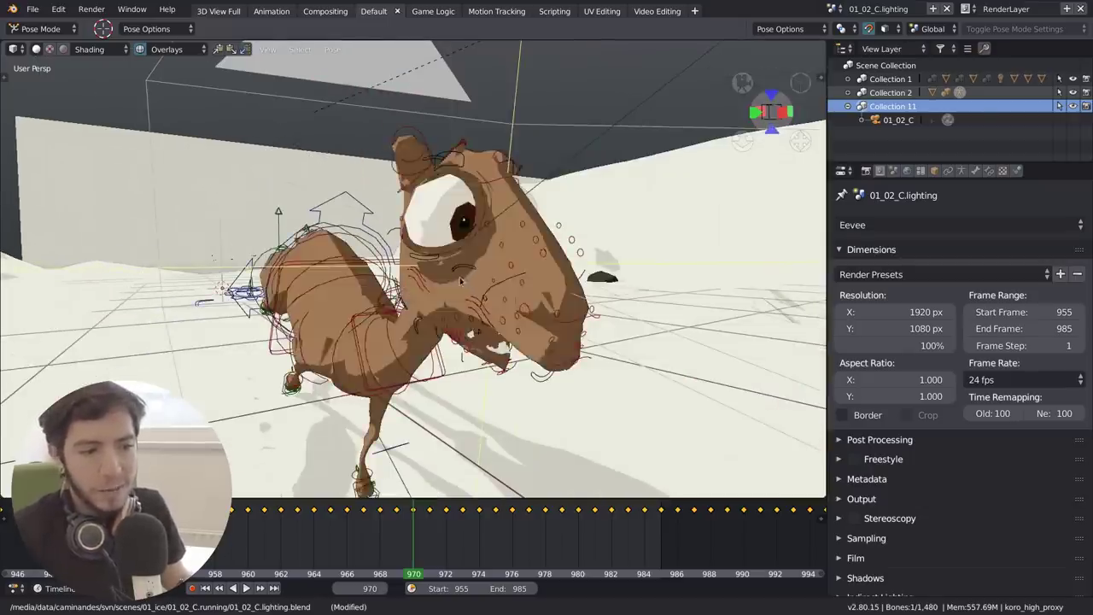
key("alt+z")
right_click(456, 275)
key("alt+a")
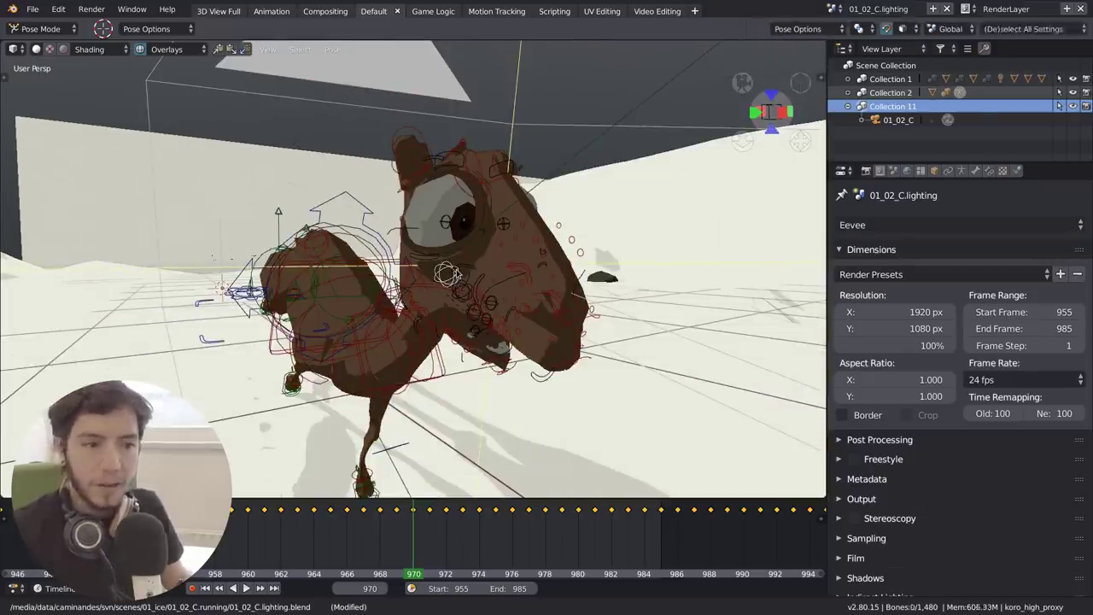
Switch the viewport to rendered shading to preview the whole llama scene in Eevee
scroll(486, 281, "down", 4)
left_click(89, 48)
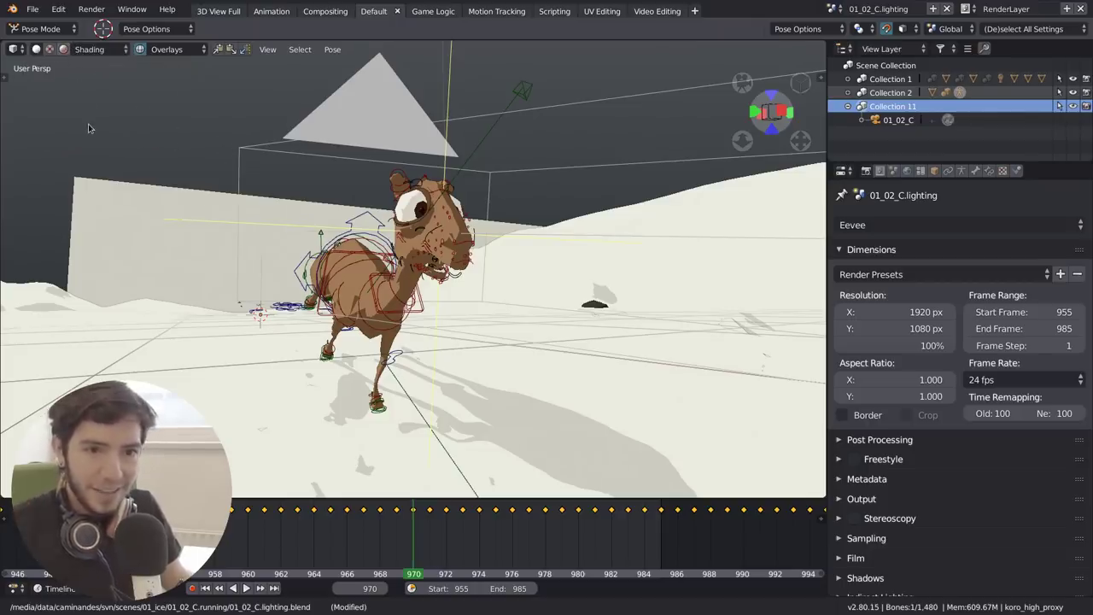
key("shift+z")
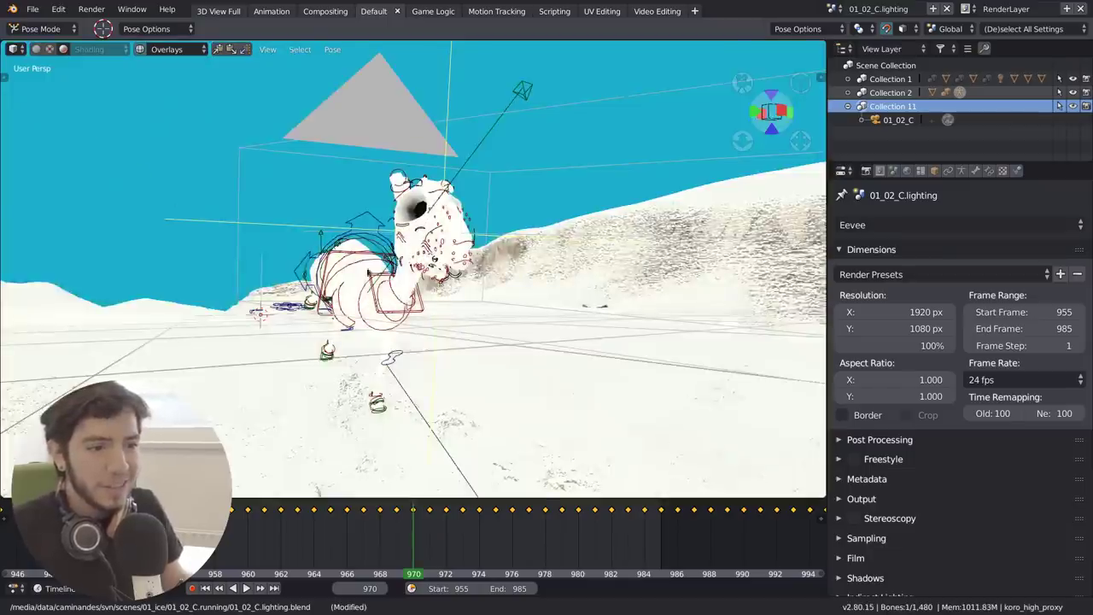
Examine the llama and snow terrain in the Eevee preview from several angles, both close up and far away
mouse_move(392, 266)
middle_mouse_down()
mouse_move(268, 263)
mouse_move(321, 265)
mouse_move(324, 275)
middle_mouse_up()
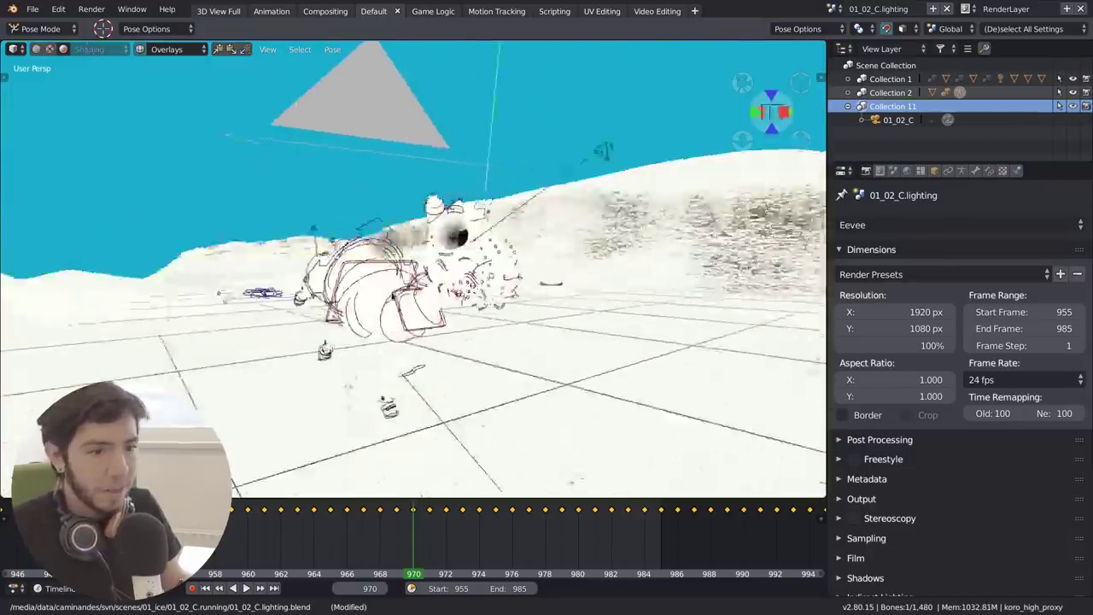
scroll(393, 297, "down", 4)
middle_click_drag(478, 302, 378, 229)
left_click_drag(370, 221, 382, 239)
middle_click_drag(426, 224, 387, 286, "ctrl")
scroll(387, 286, "down", 3)
middle_click_drag(303, 301, 752, 307, "shift")
scroll(444, 265, "up", 3)
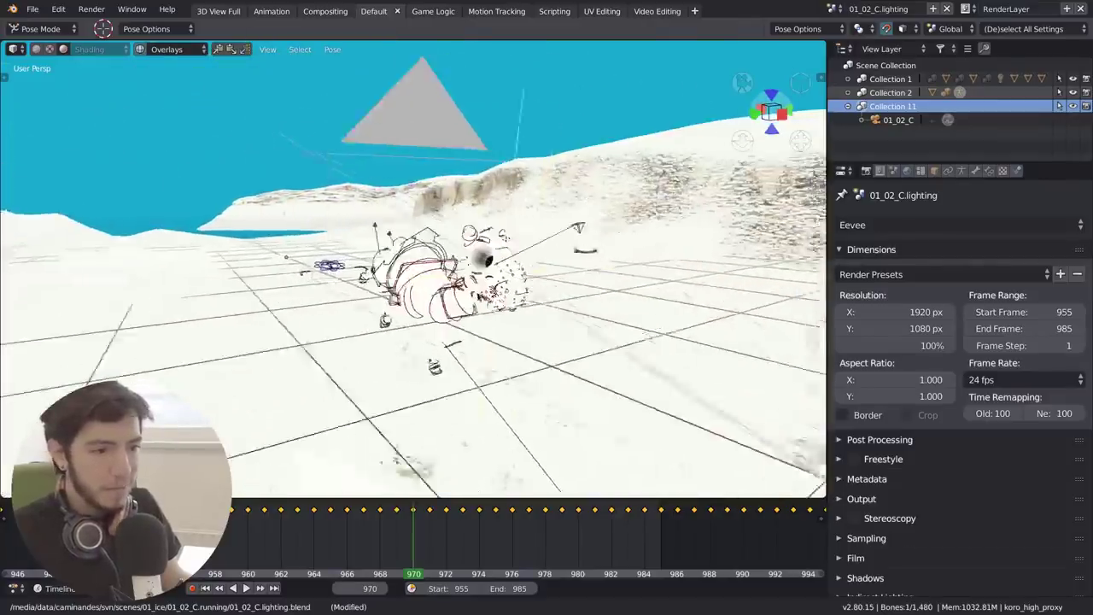
scroll(478, 265, "up", 4)
middle_click_drag(444, 265, 489, 230)
scroll(490, 231, "down", 4)
scroll(490, 230, "down", 5)
Switch to Object Mode and try moving the LGT-key sun lamp above the snow terrain
key("ctrl+Tab")
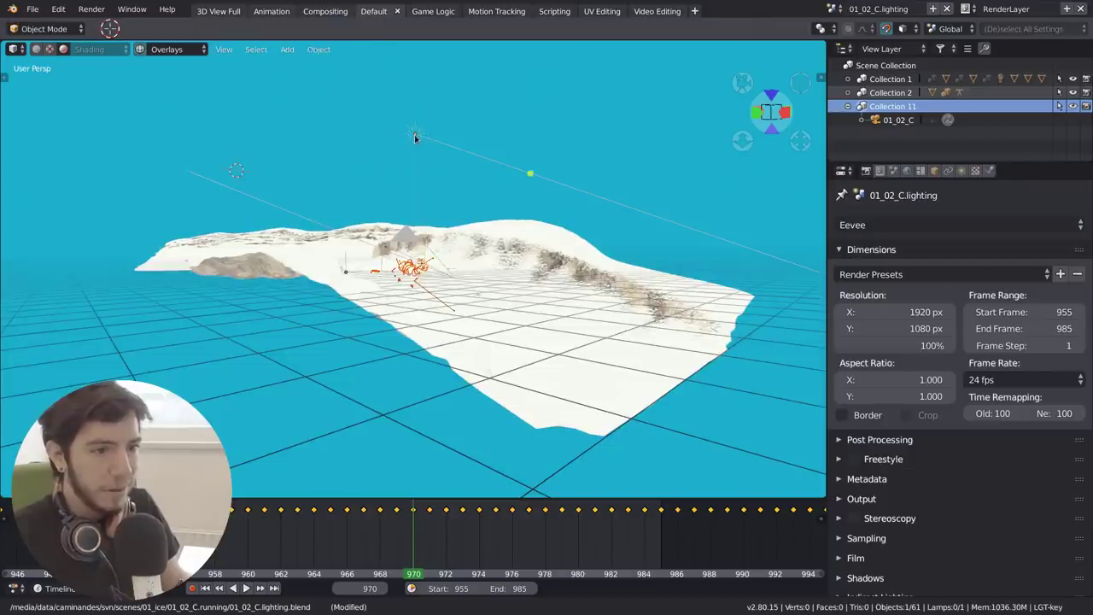
mouse_move(415, 136)
middle_mouse_down()
mouse_move(414, 161)
mouse_move(411, 123)
middle_mouse_up()
key("g")
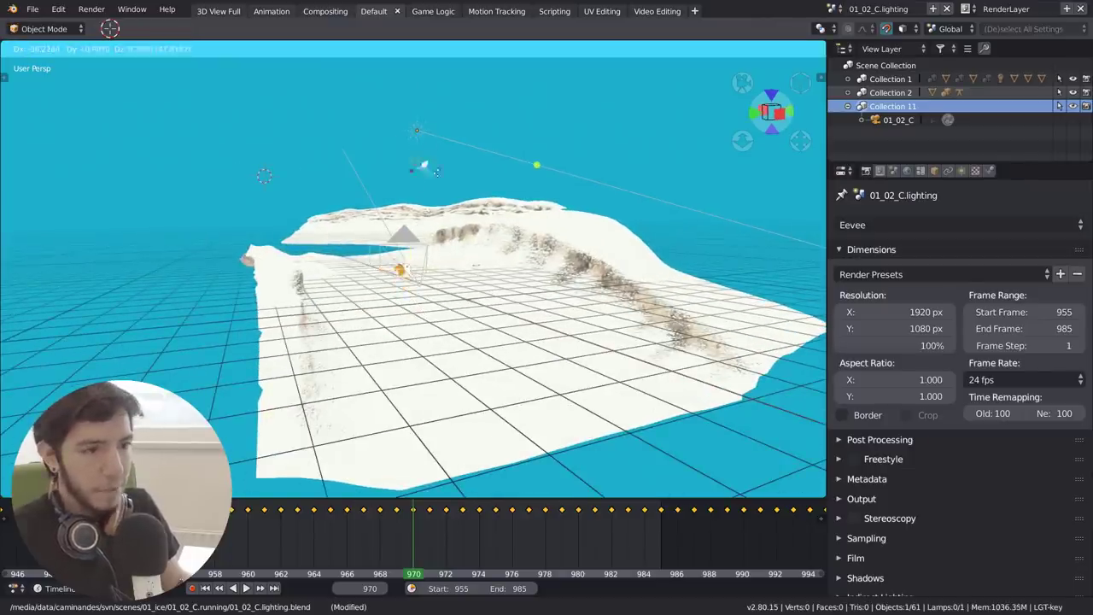
left_click(413, 140)
key("g")
right_click(539, 134)
scroll(471, 252, "up", 8)
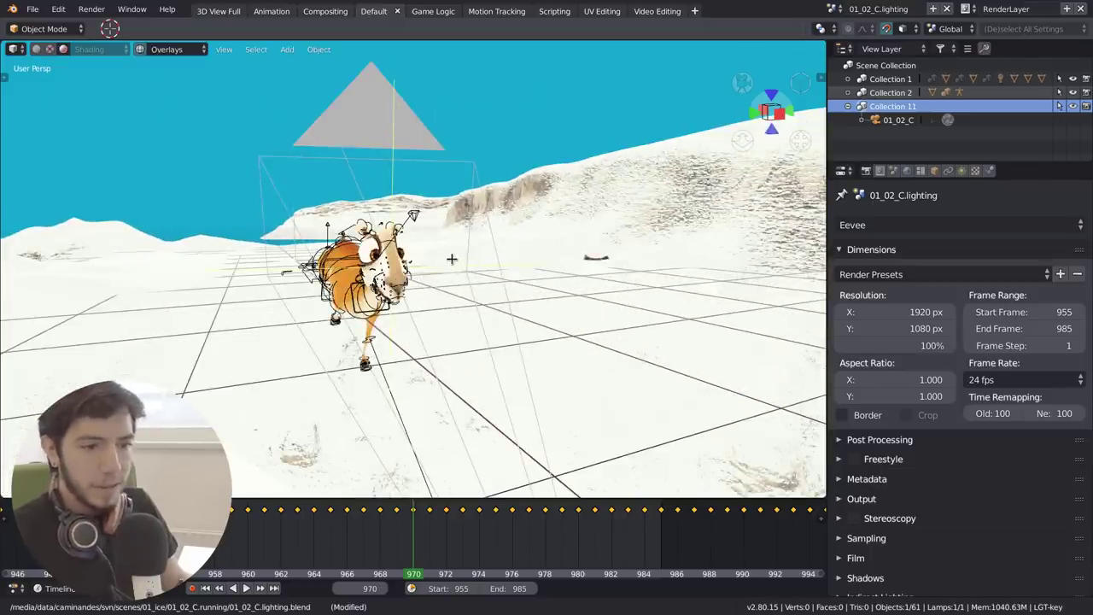
Compare the scene lighting, starting from the camera view, with the world_snow_exterior world removed and assigned again
key("KP_0")
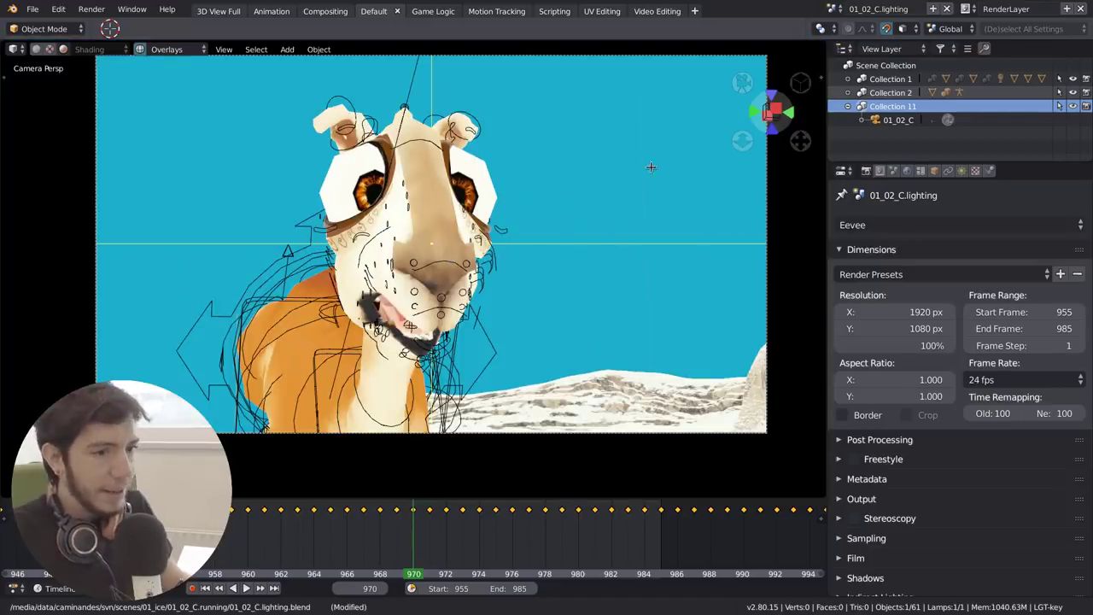
scroll(538, 211, "down", 1)
left_click(906, 172)
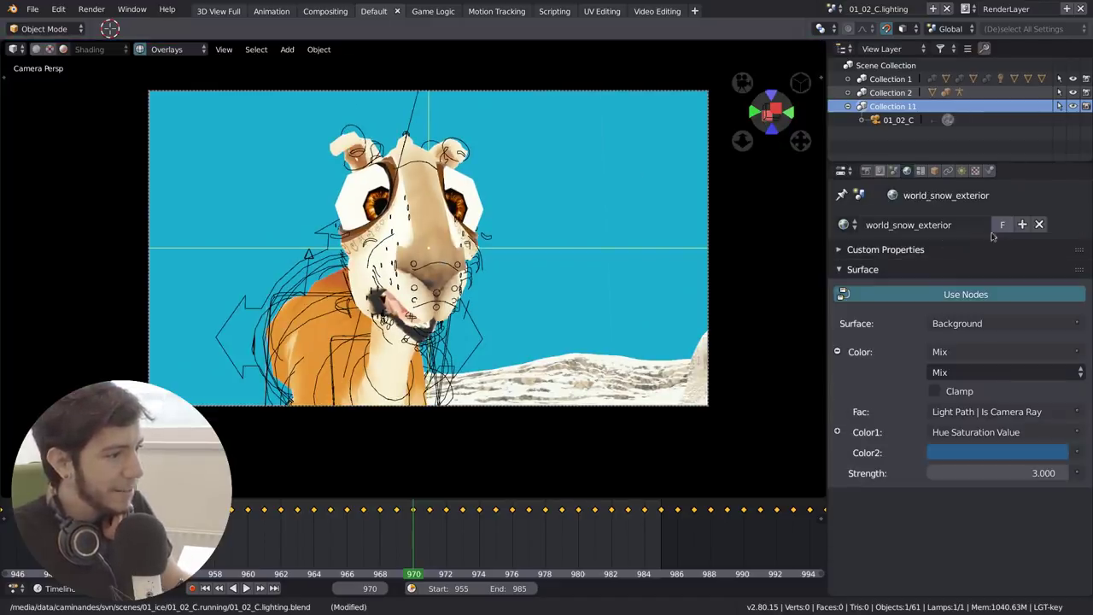
left_click(1039, 226)
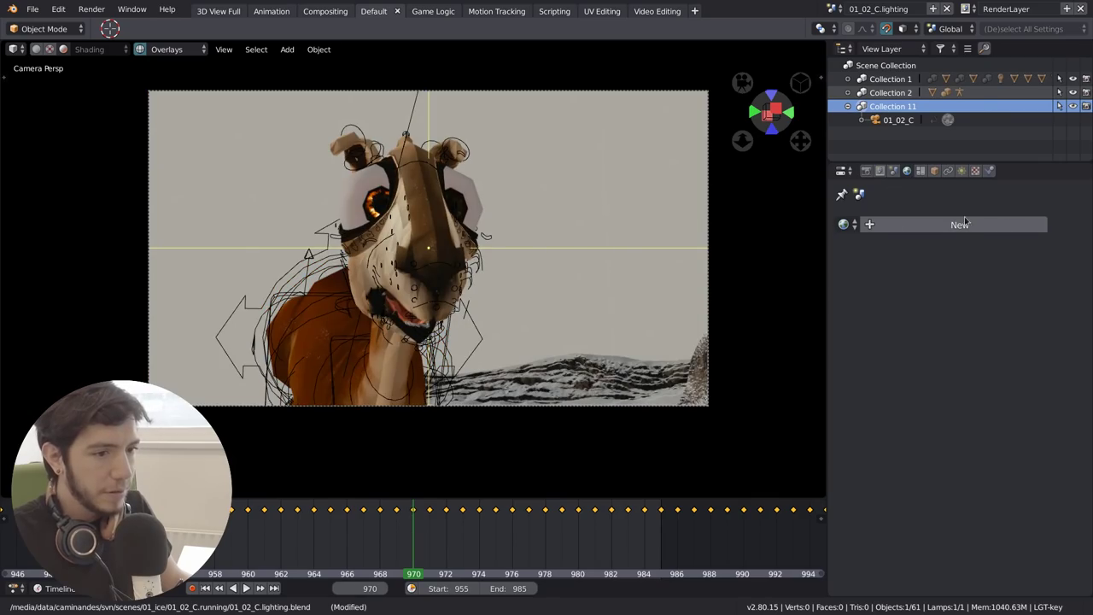
middle_click_drag(512, 248, 743, 255)
left_click(846, 225)
left_click(877, 251)
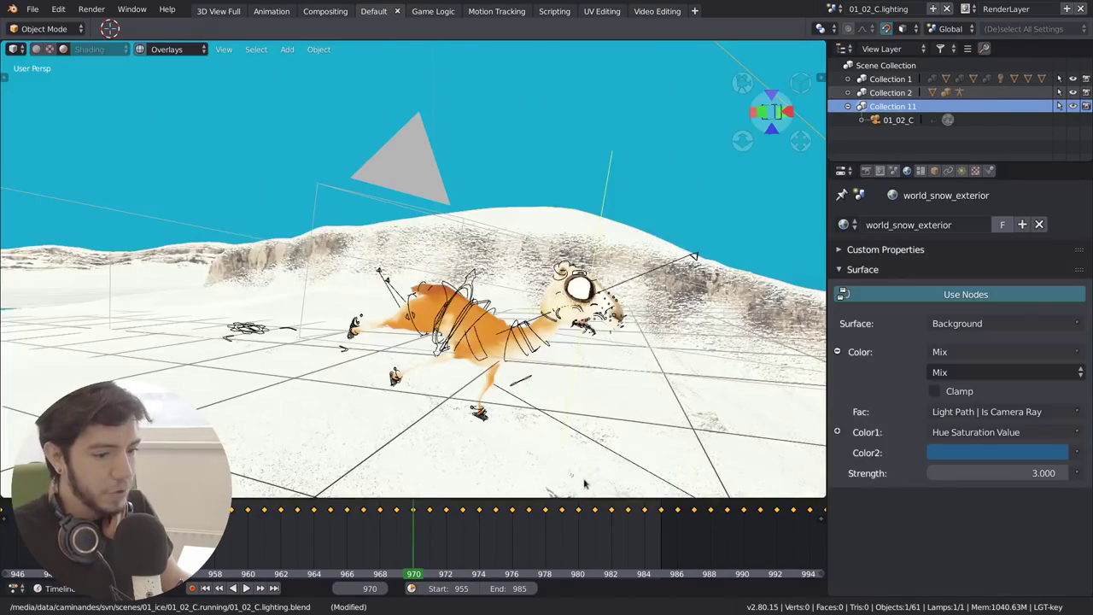
Enlarge the timeline area, turn it into a Shader editor, and display the full world_snow_exterior node tree
left_click_drag(595, 498, 409, 357)
key("shift+F3")
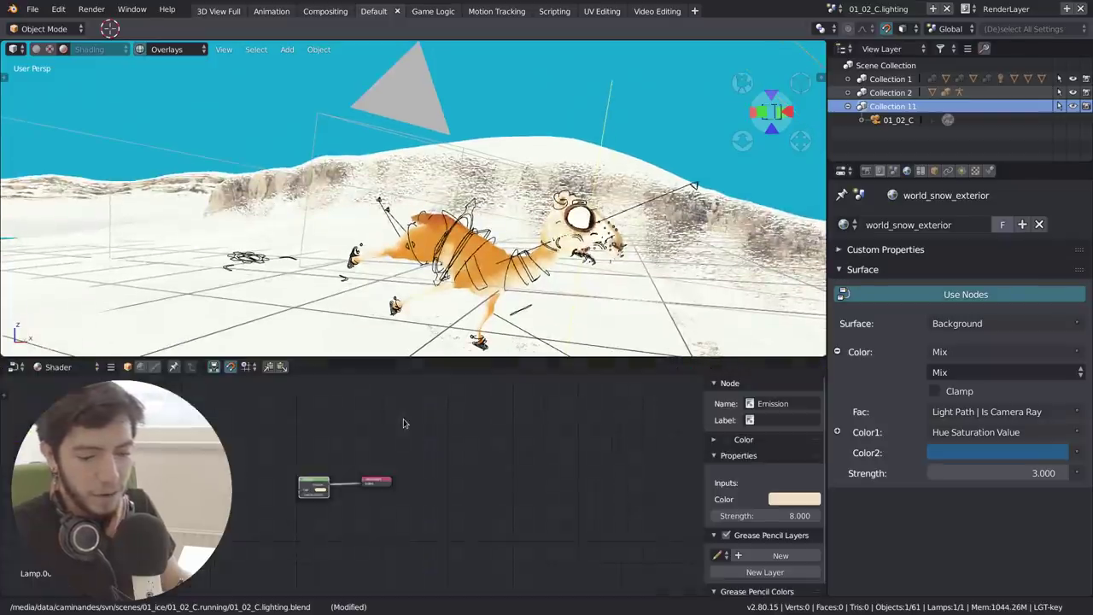
scroll(352, 458, "up", 2)
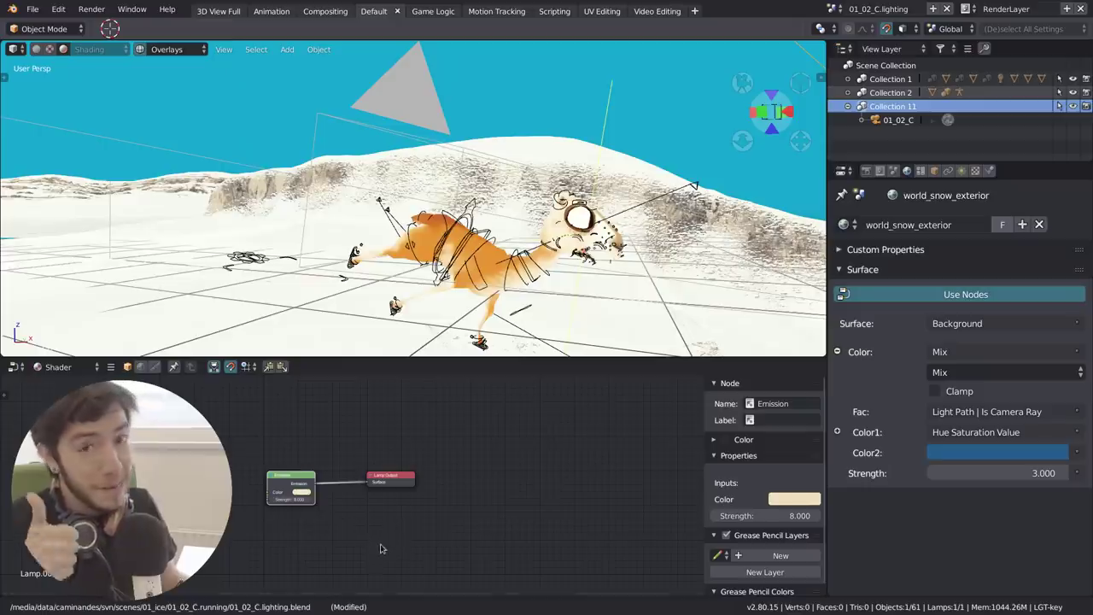
scroll(316, 552, "up", 1)
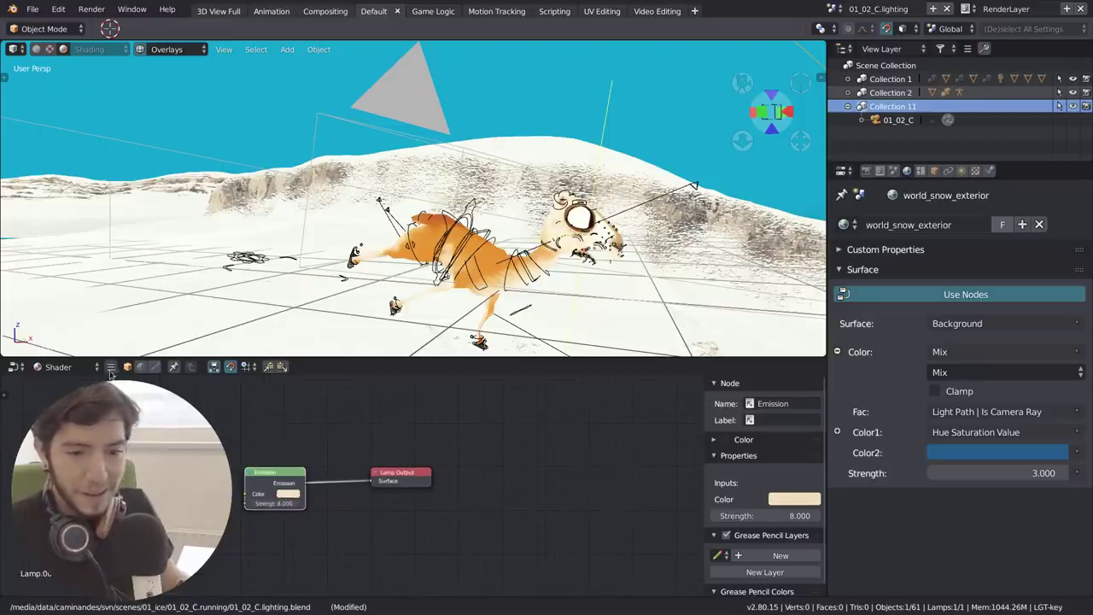
left_click(143, 367)
key("Home")
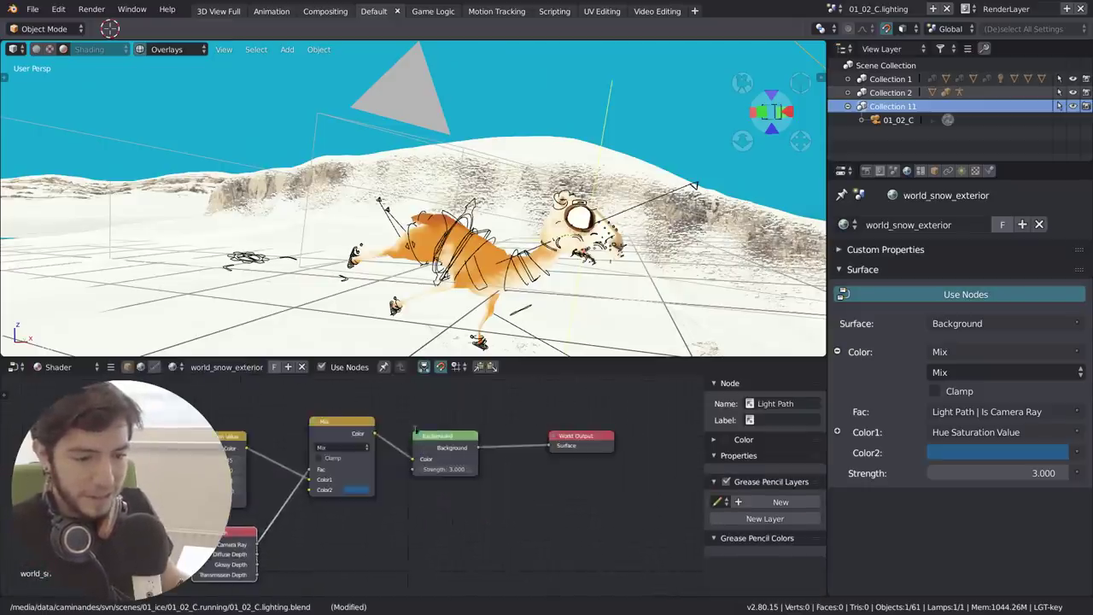
Cut the link between the world's Mix and Background nodes, and set the background strength to 0.3
right_click_drag(393, 510, 393, 512, "ctrl")
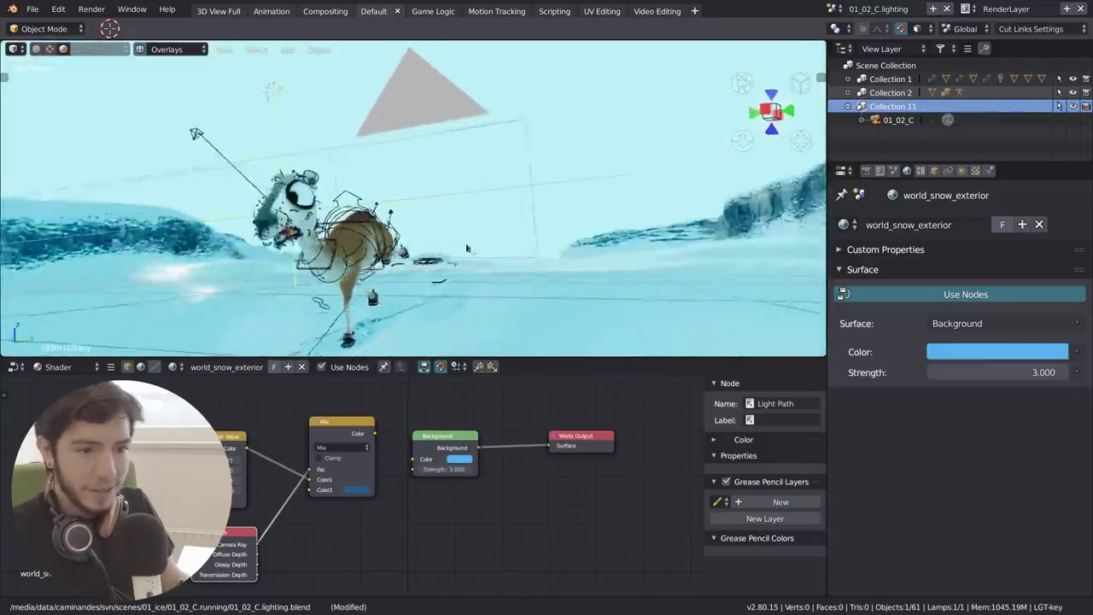
scroll(350, 481, "up", 2)
type("1")
key("Return")
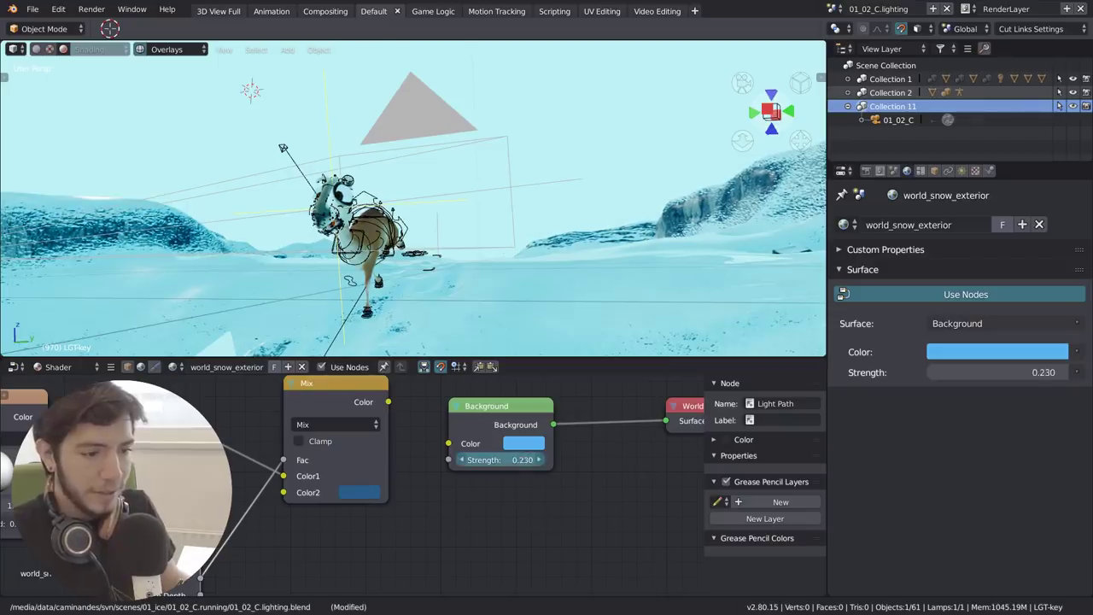
Change the world Background node's color to a pale, less saturated blue
left_click(525, 443)
left_click(536, 446)
left_click_drag(597, 391, 563, 391)
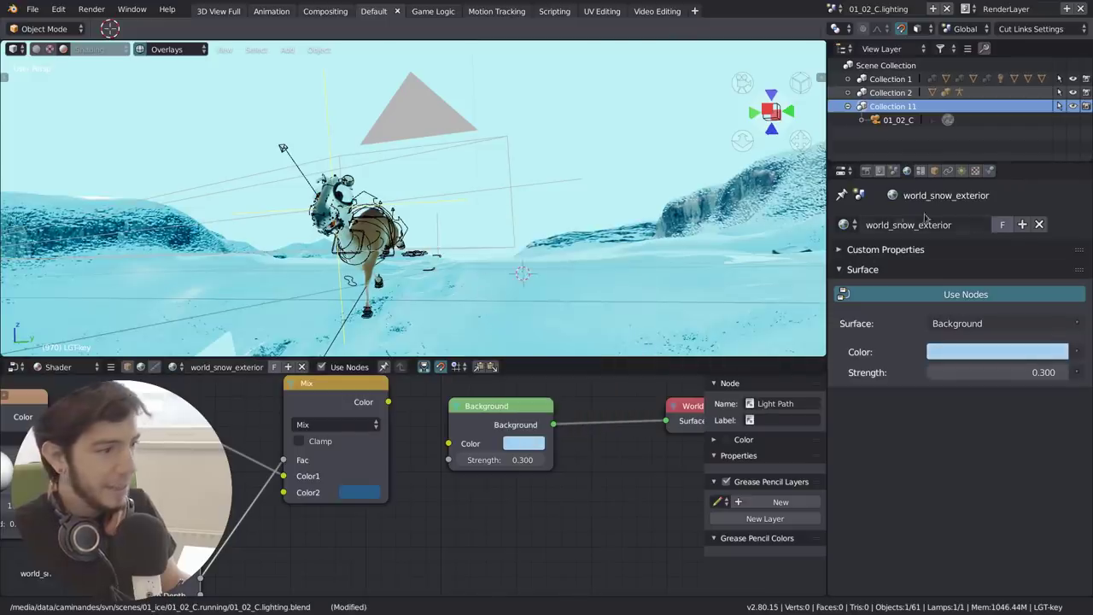
Remove the edited world_snow_exterior world and assign it again, comparing the lighting around the llama
left_click(1038, 223)
left_click(844, 224)
left_click(860, 249)
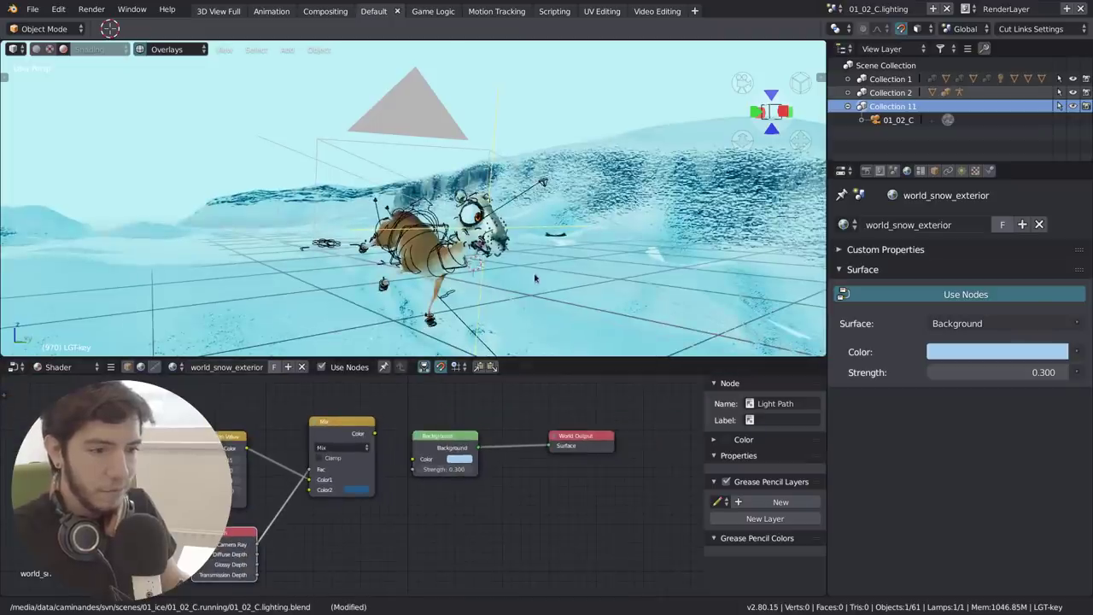
middle_click_drag(536, 278, 478, 248)
scroll(659, 243, "down", 6)
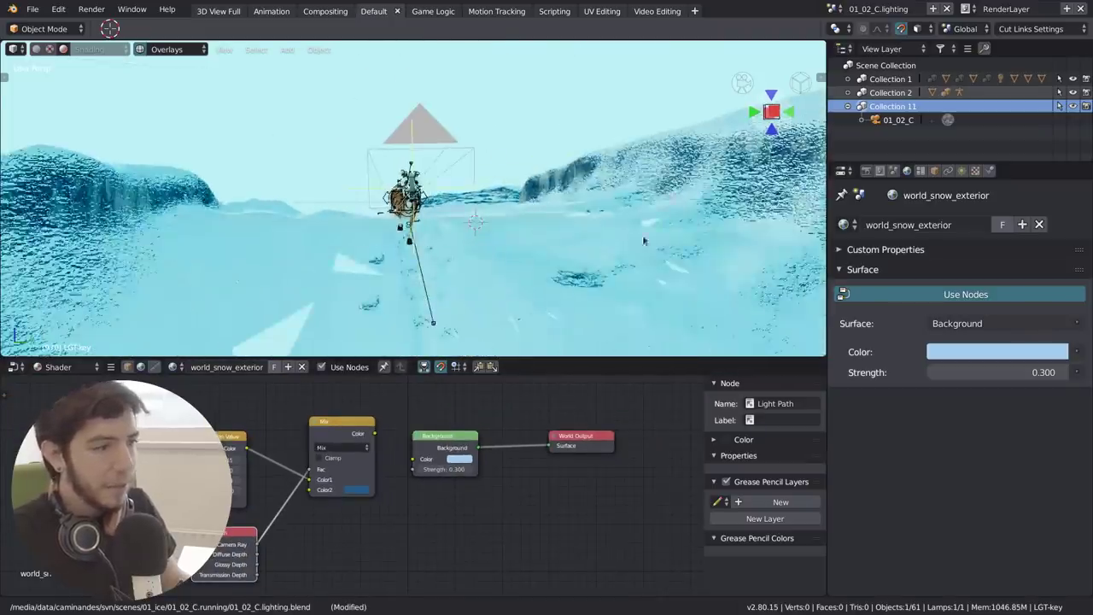
Remove the world_snow_exterior world from the scene and check the llama and terrain without it
left_click(1038, 224)
middle_click_drag(478, 171, 465, 153)
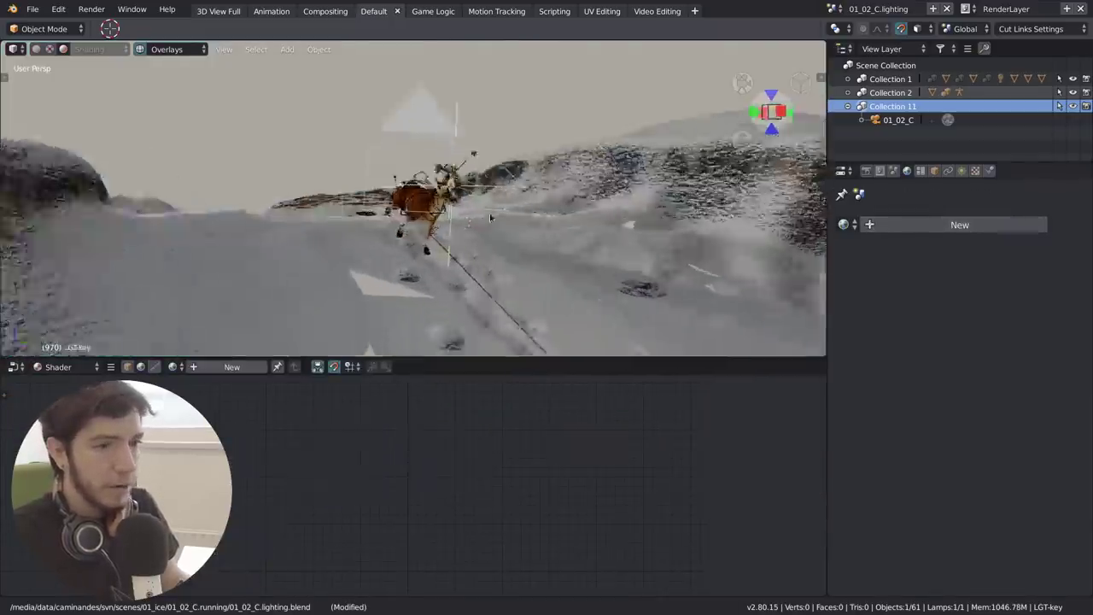
scroll(459, 146, "down", 5)
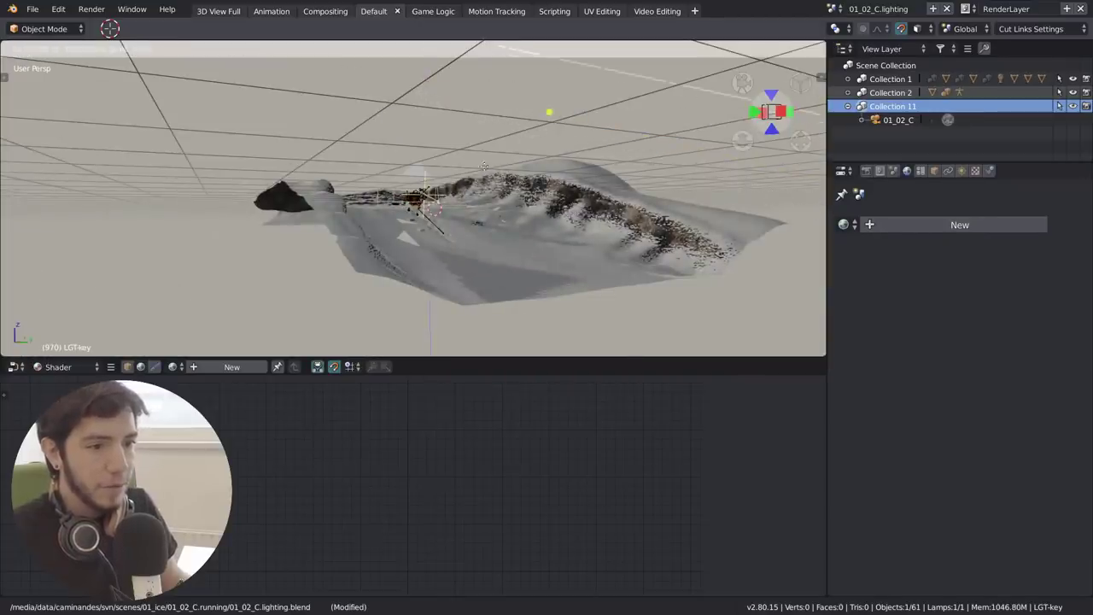
Turn off snapping and reposition the LGT-key sun lamp above the terrain
middle_click_drag(487, 151, 516, 172)
scroll(516, 171, "down", 3)
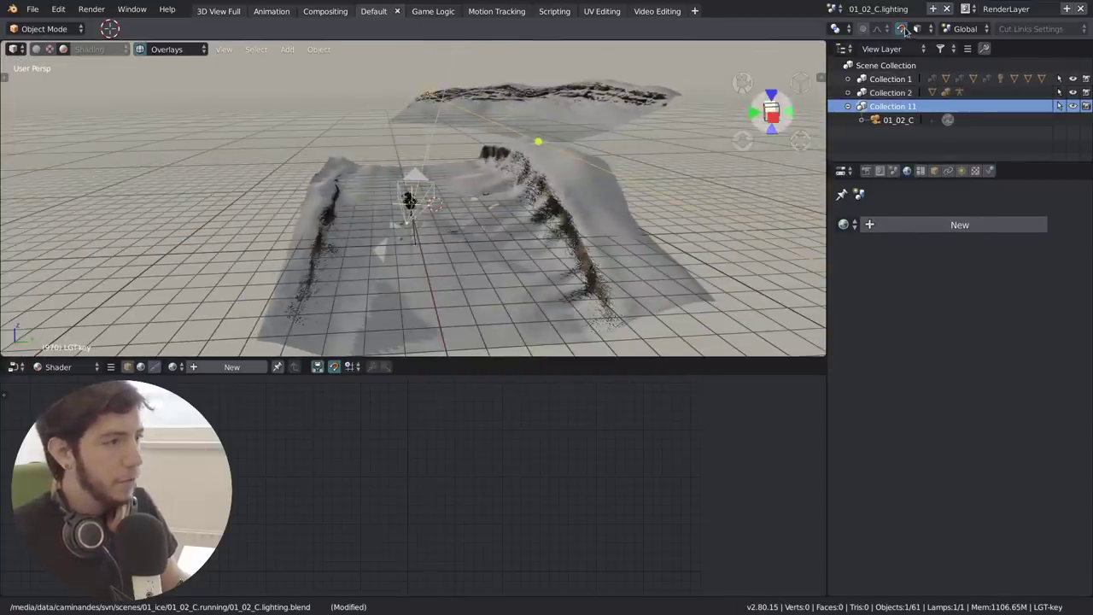
middle_click_drag(423, 153, 533, 181)
scroll(534, 210, "up", 4)
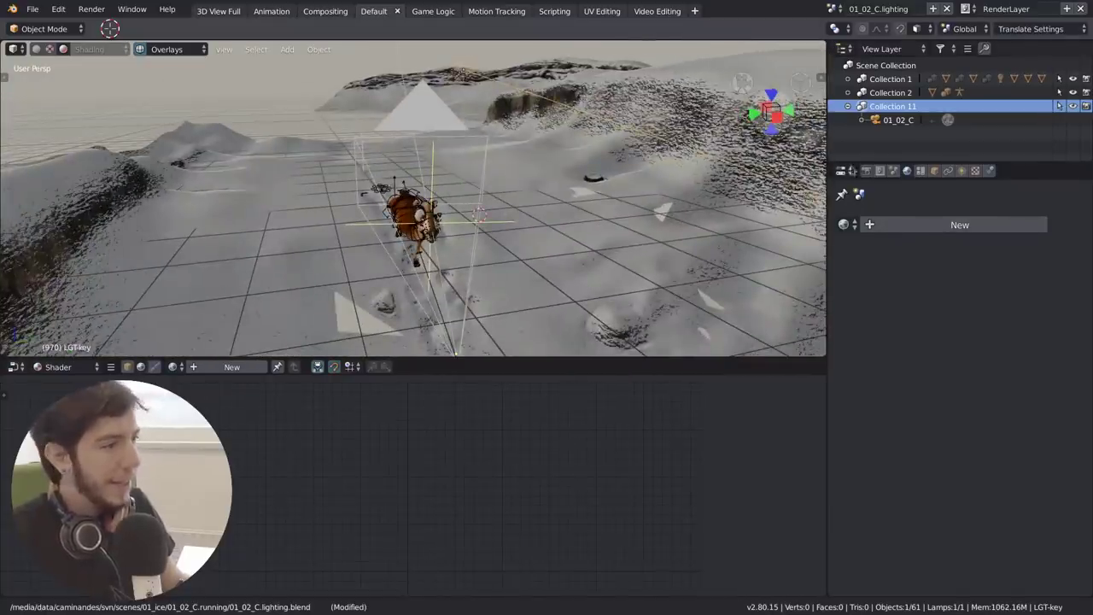
Display the LGT-key lamp's settings and rotate the sun freely in trackball mode to redirect its light and shadows
left_click(967, 172)
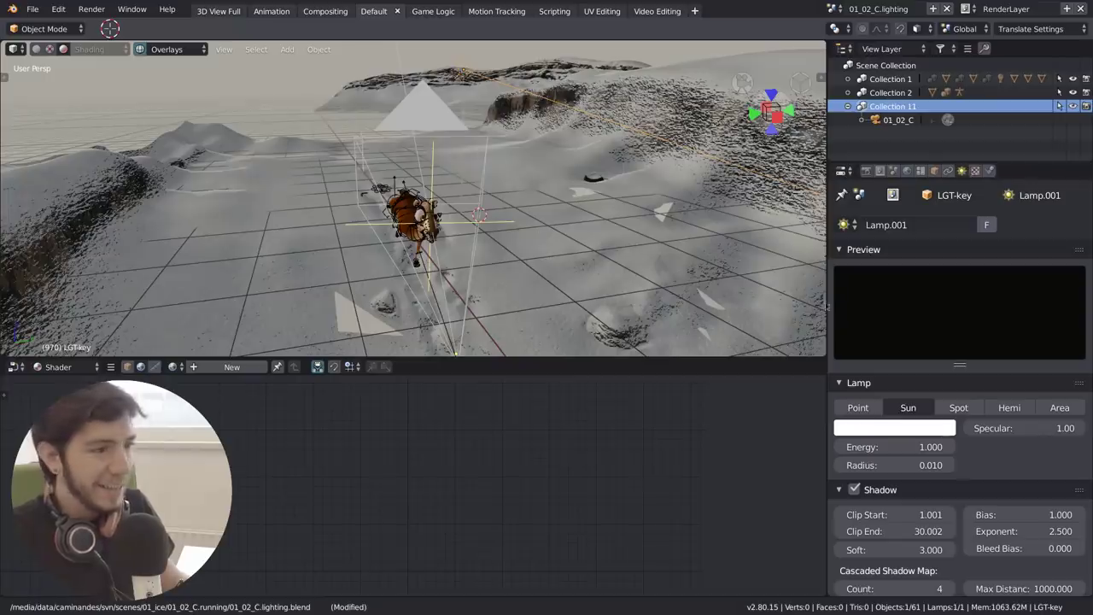
key("r")
key("r")
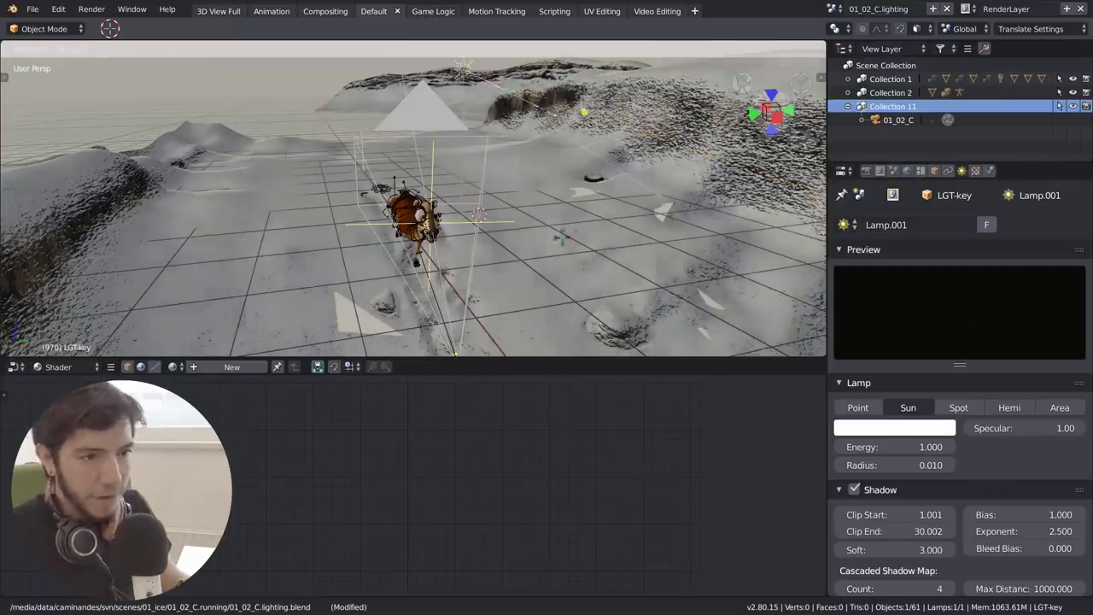
left_click(707, 213)
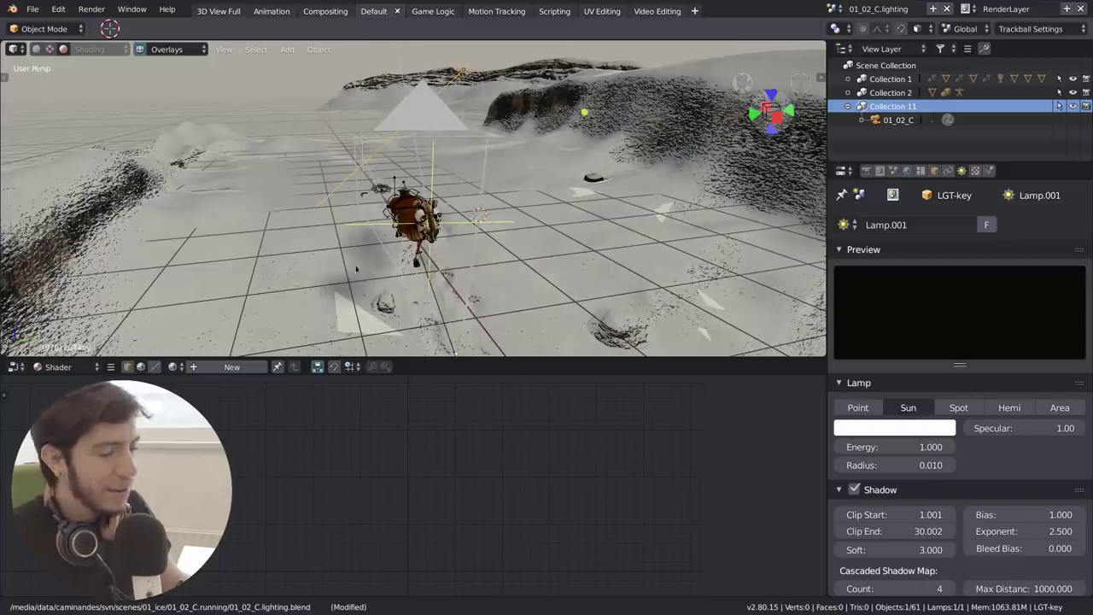
key("r")
key("r")
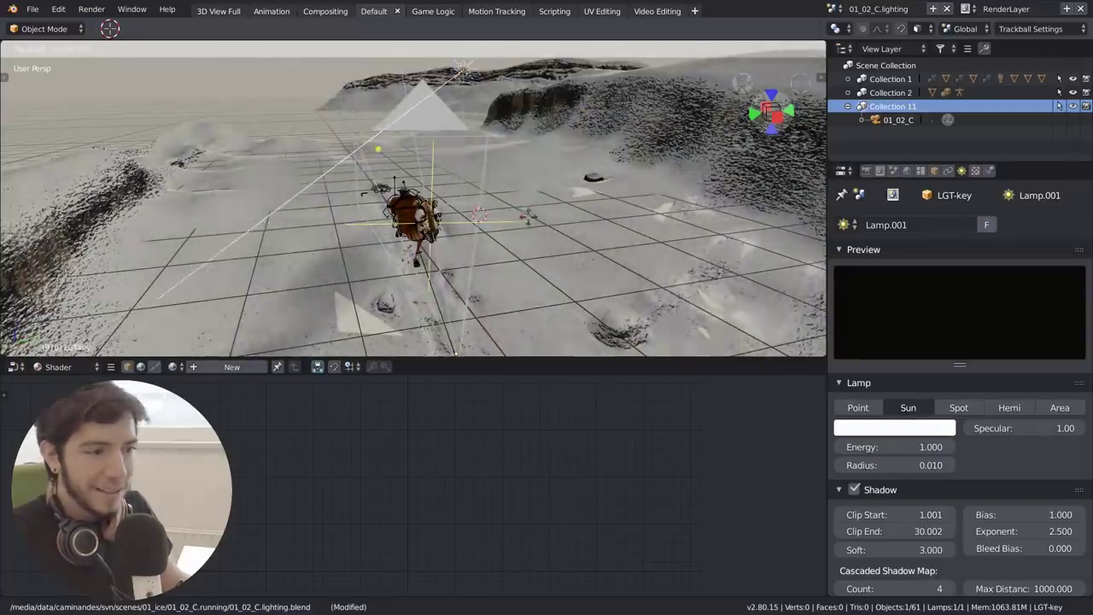
left_click(582, 254)
Enable Contact Shadow for the LGT-key sun lamp and compare the shadows at the llama's feet with it on and off
middle_click_drag(650, 283, 409, 214)
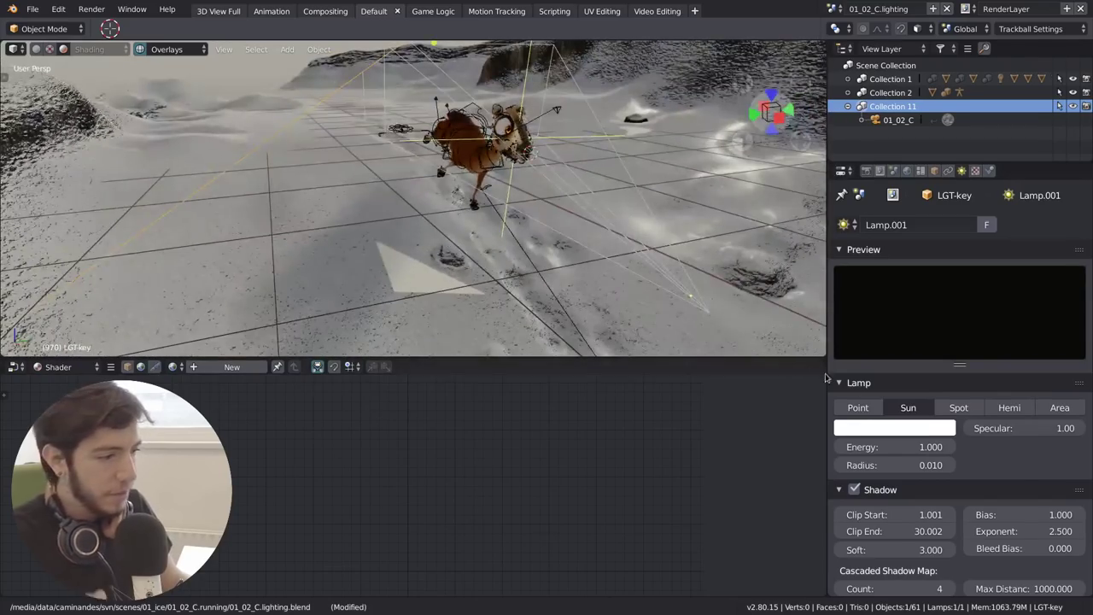
scroll(1007, 483, "down", 4)
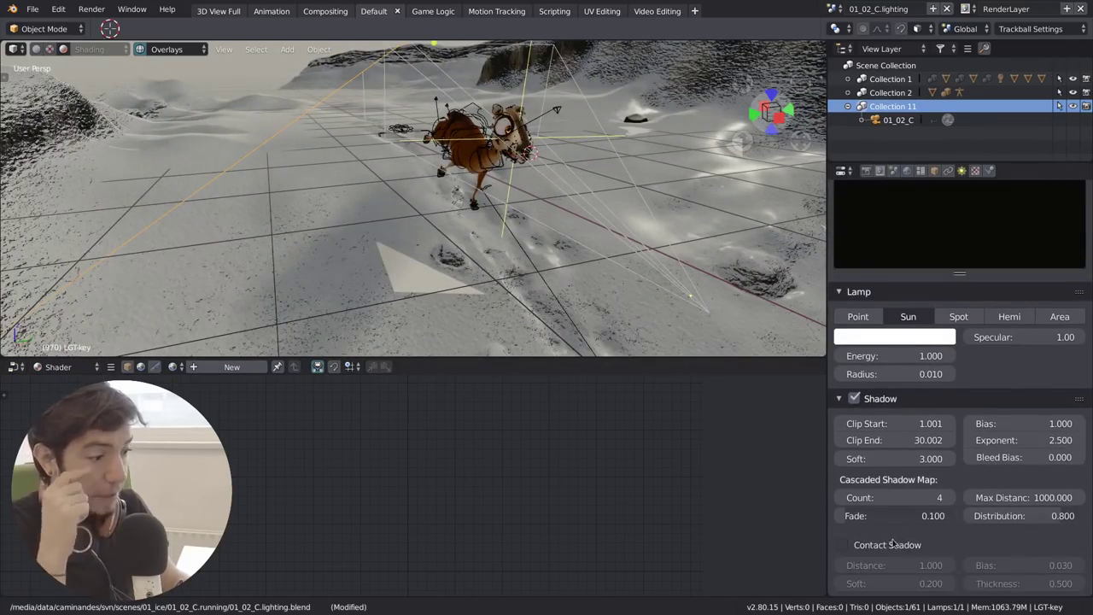
scroll(477, 240, "up", 7)
middle_click_drag(477, 240, 437, 213)
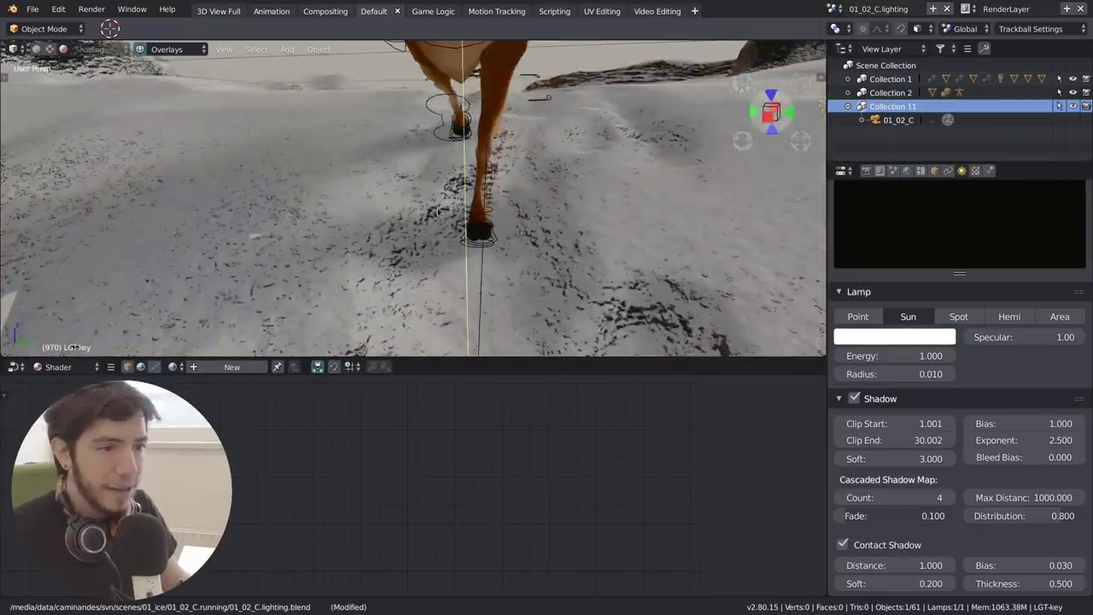
left_click(888, 544)
left_click(883, 545)
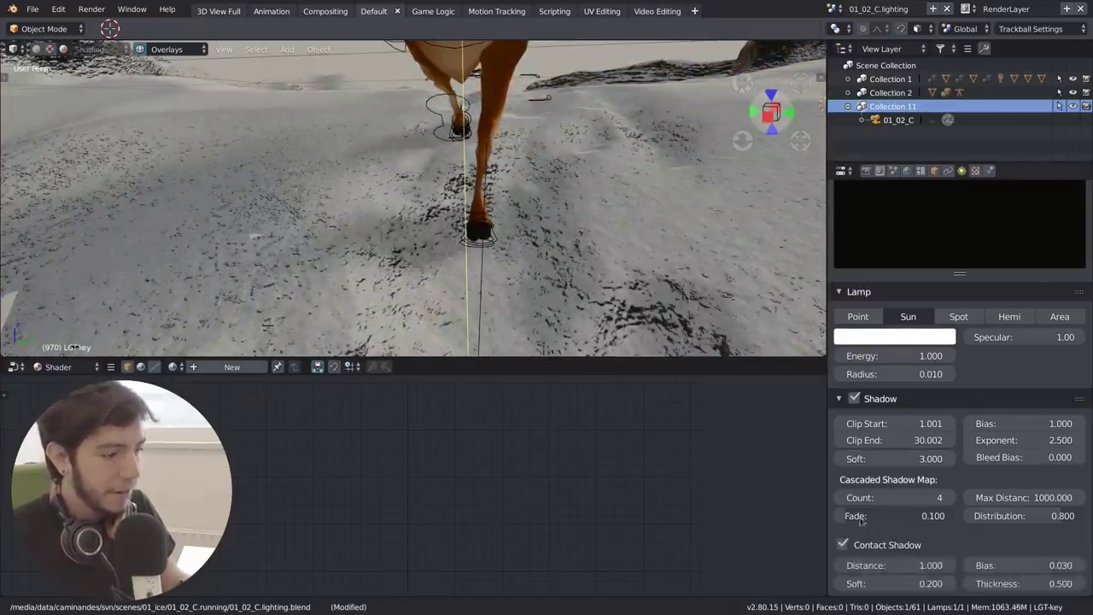
Set the sun lamp's Contact Shadow softness to 0.030 and check the shadows of the llama's legs from above
scroll(936, 583, "down", 1)
left_click_drag(931, 561, 905, 561)
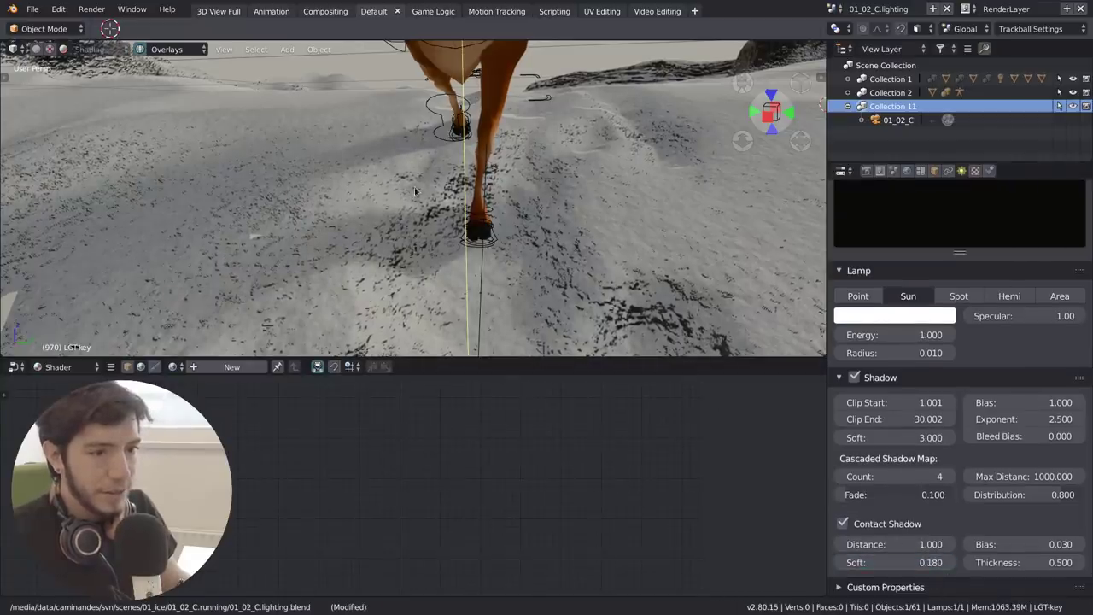
middle_click_drag(417, 192, 437, 221)
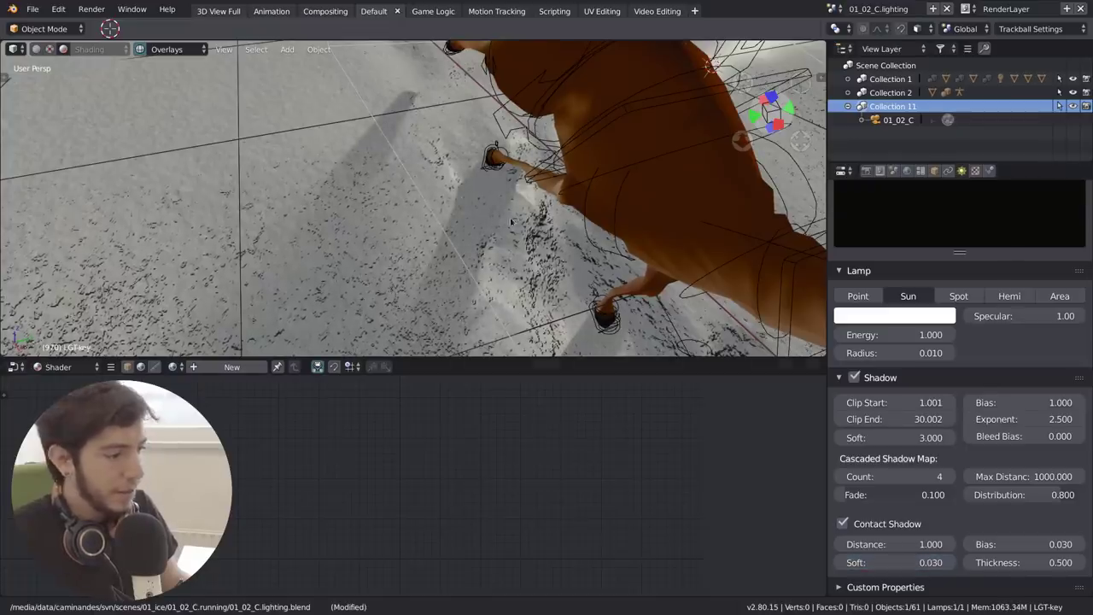
View the scene through the camera, play the animation in Eevee, and stop it at frame 981
scroll(510, 220, "down", 8)
middle_click_drag(511, 220, 449, 203)
key("KP_0")
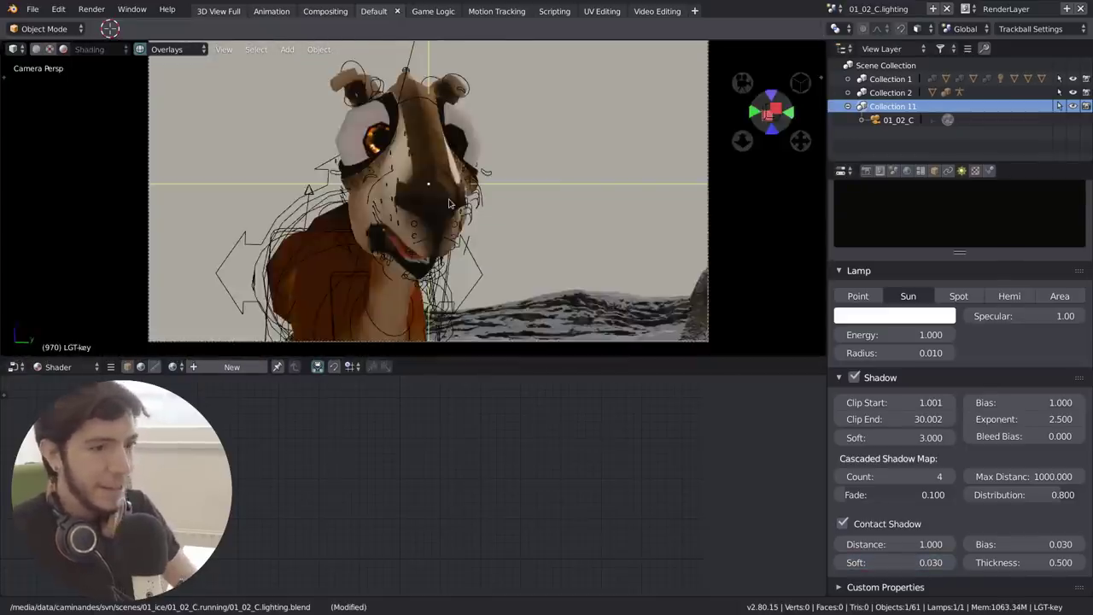
key("alt+a")
key("alt+a")
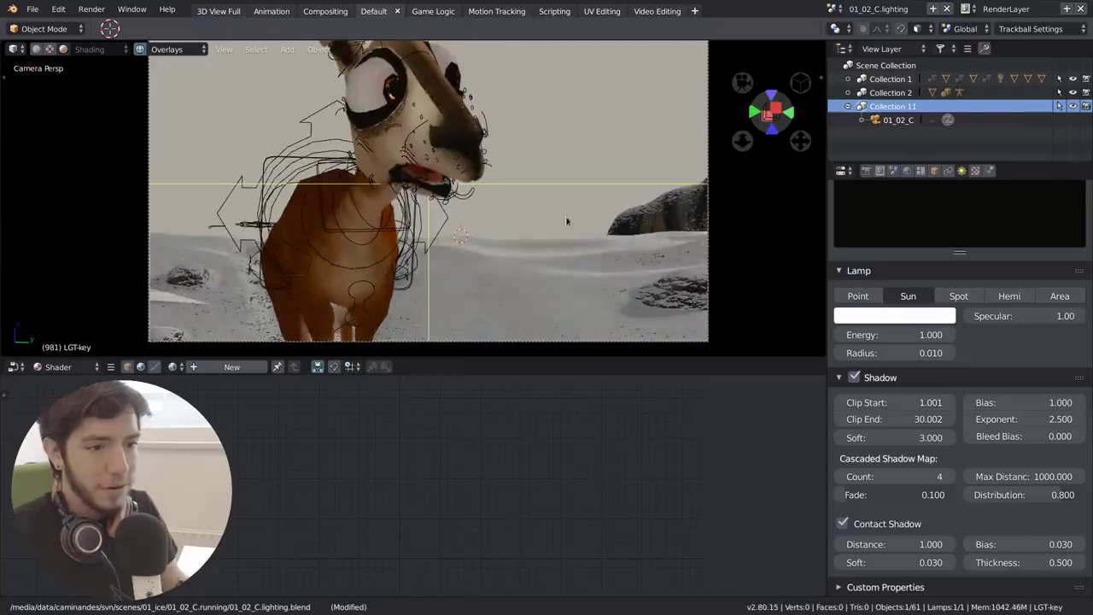
Rotate the LGT-key sun about the global Z axis and check its light on the llama by playing to frame 962
key("r")
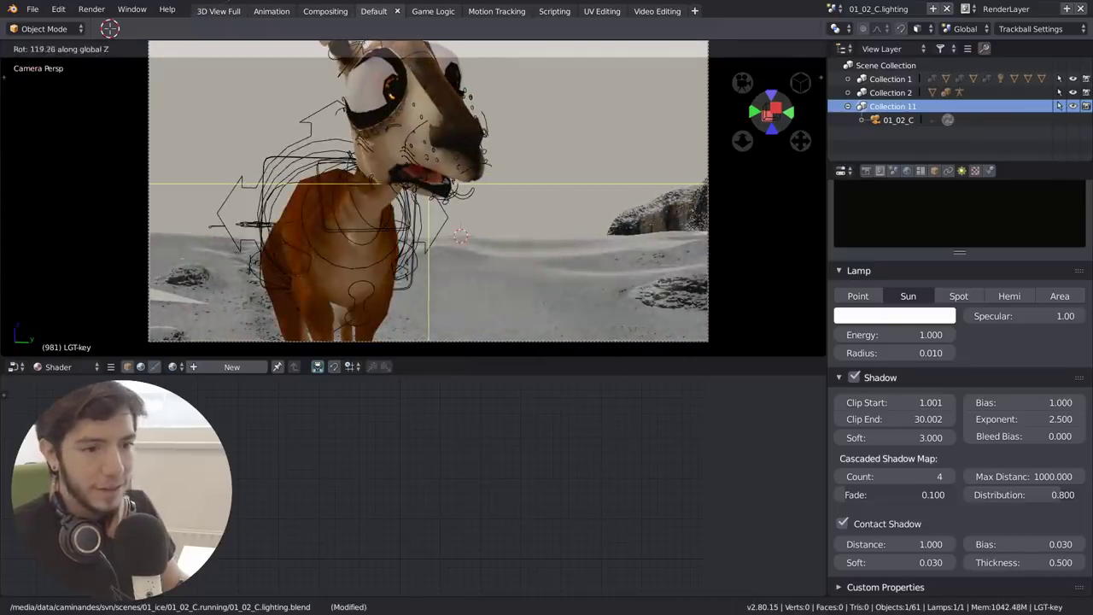
left_click(570, 190)
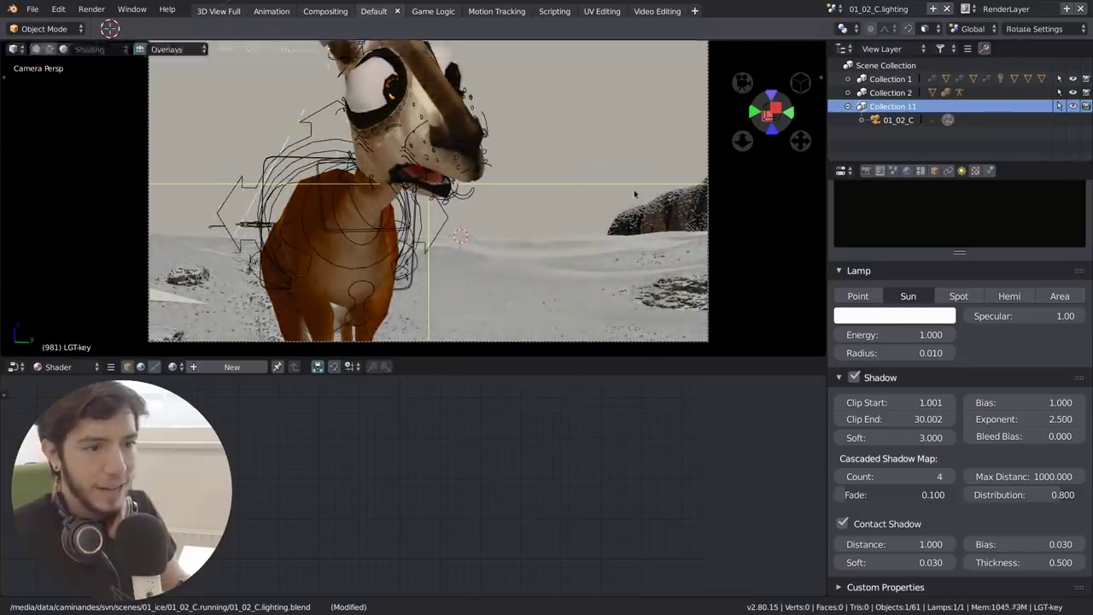
middle_click_drag(516, 185, 530, 245, "shift")
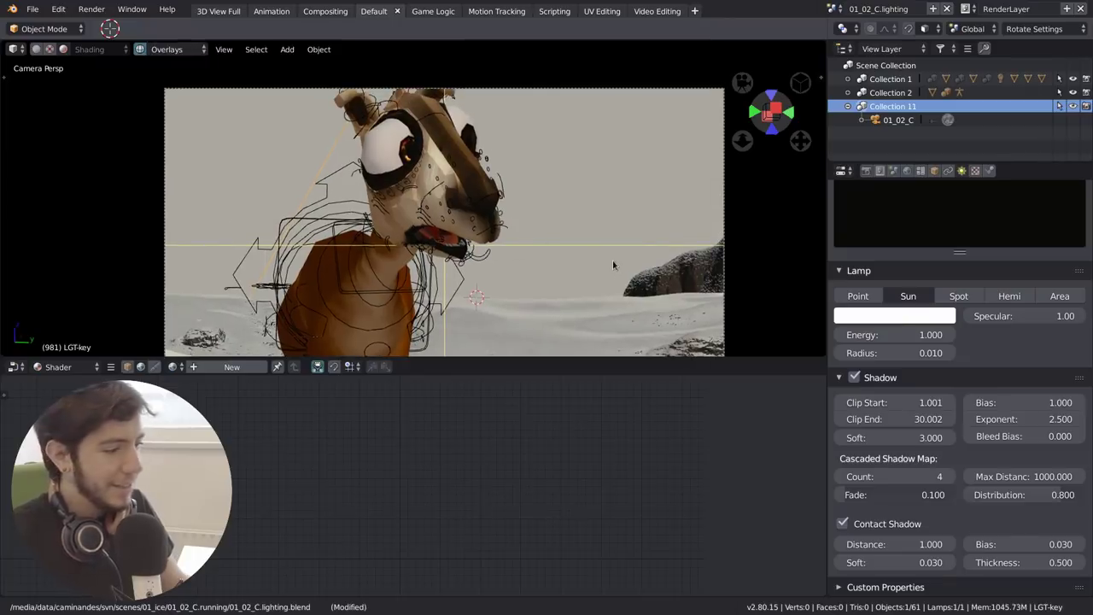
key("alt+a")
key("alt+a")
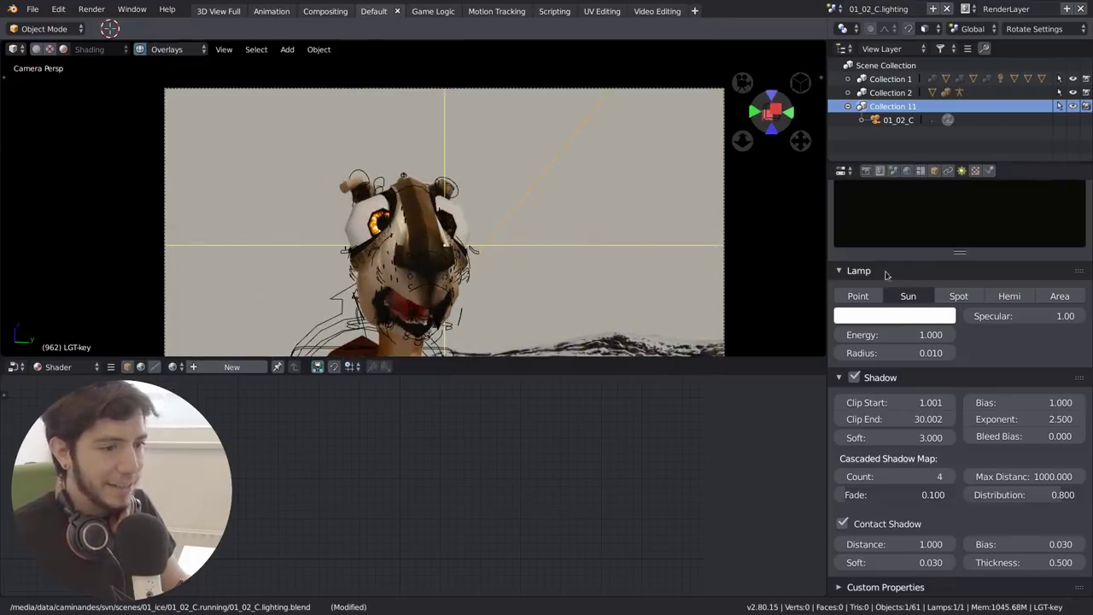
Try Stereoscopy from the Eevee render settings on the camera view of the llama
left_click(880, 170)
scroll(896, 457, "down", 4)
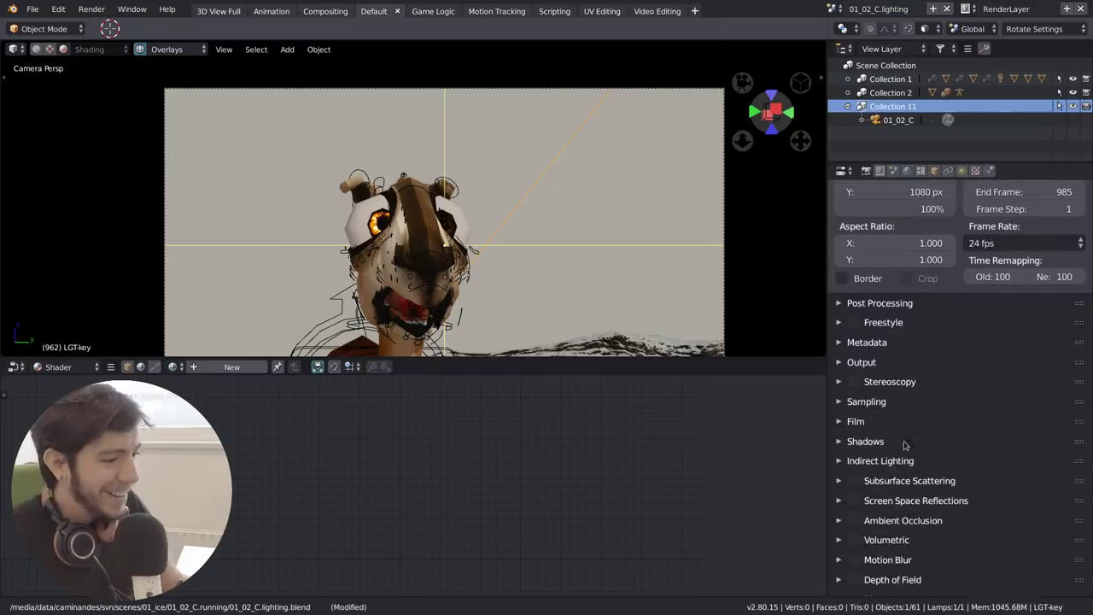
scroll(885, 417, "down", 1)
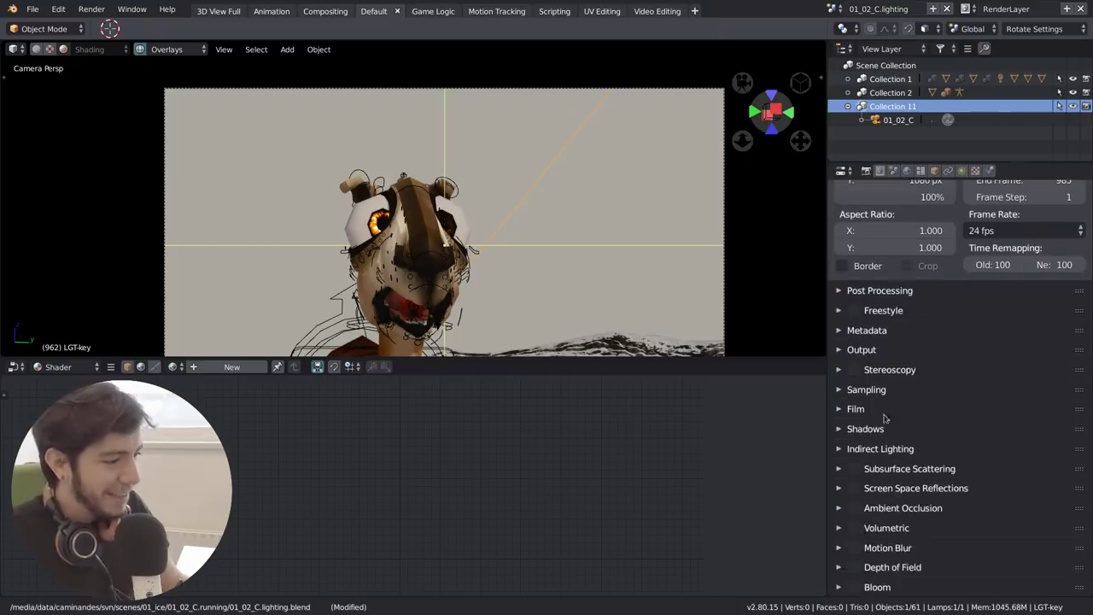
left_click(853, 370)
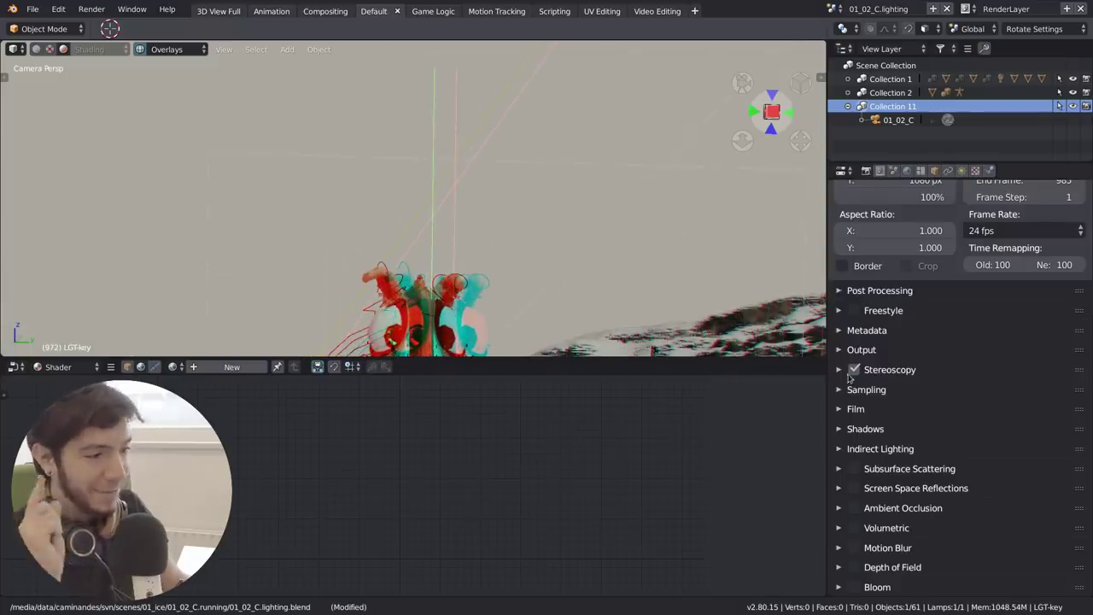
scroll(561, 249, "up", 3)
scroll(561, 248, "down", 5)
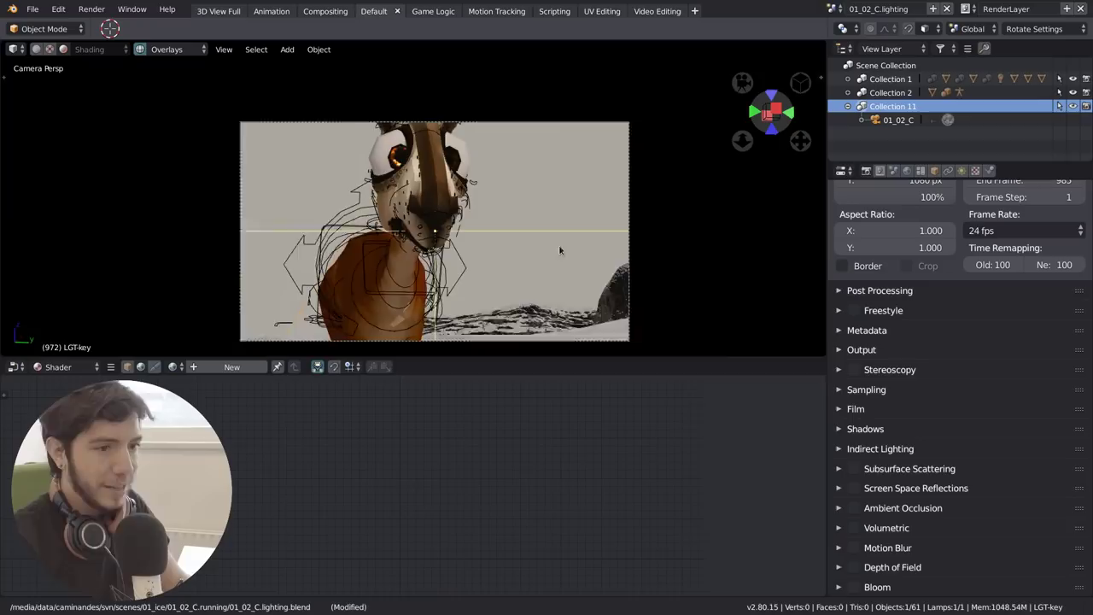
Enable Motion Blur with 8 samples and a shutter of 0.25, then play the animation in the camera view to preview the blur
left_click(855, 546)
left_click(905, 548)
scroll(982, 547, "down", 2)
left_click_drag(982, 543, 905, 543)
scroll(488, 193, "up", 3)
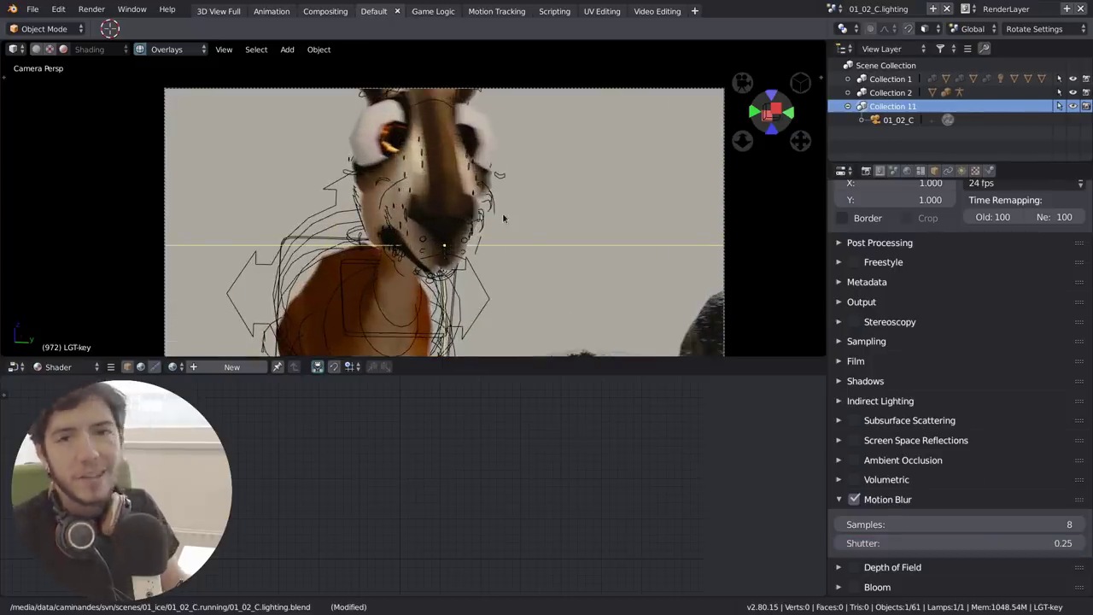
key("space")
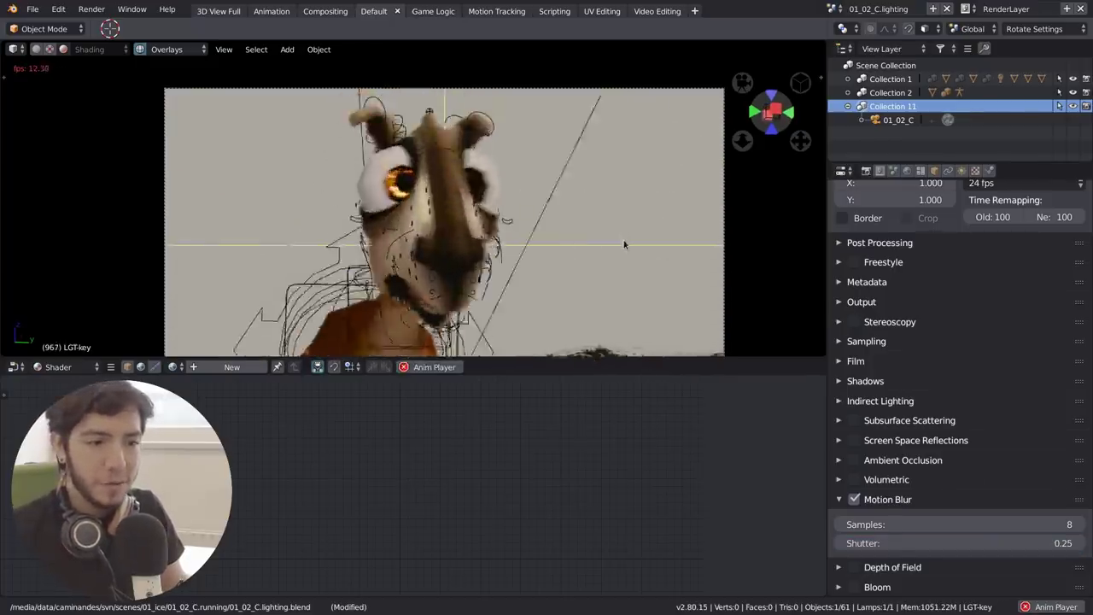
scroll(624, 245, "down", 3)
key("space")
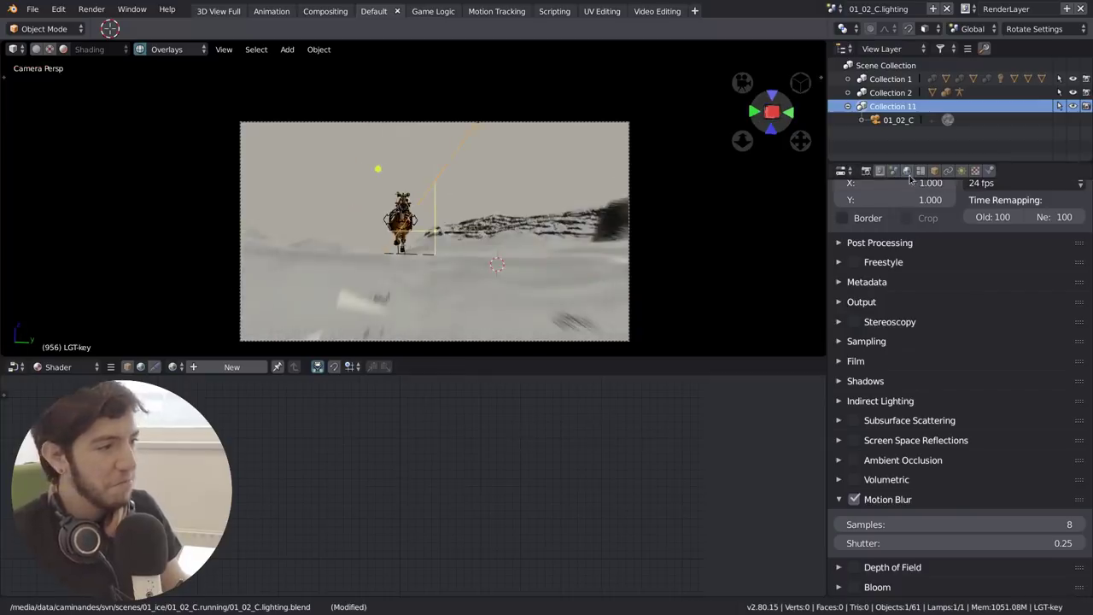
Assign the world_snow_exterior world to the scene and play the animation with its lighting, stopping at frame 975
left_click(906, 171)
left_click(844, 224)
left_click(853, 244)
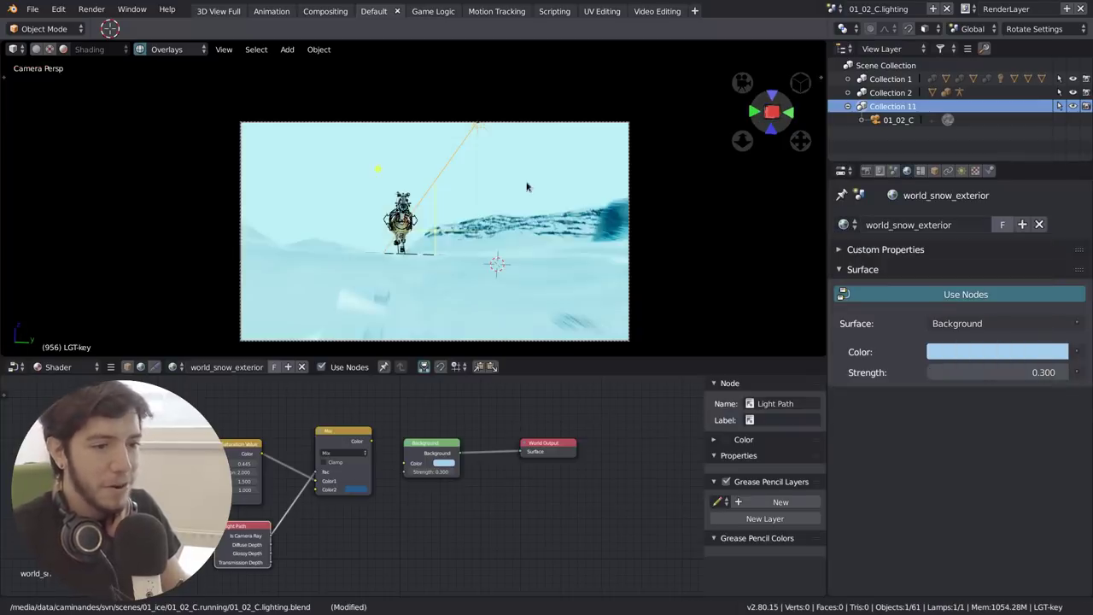
key("space")
key("space")
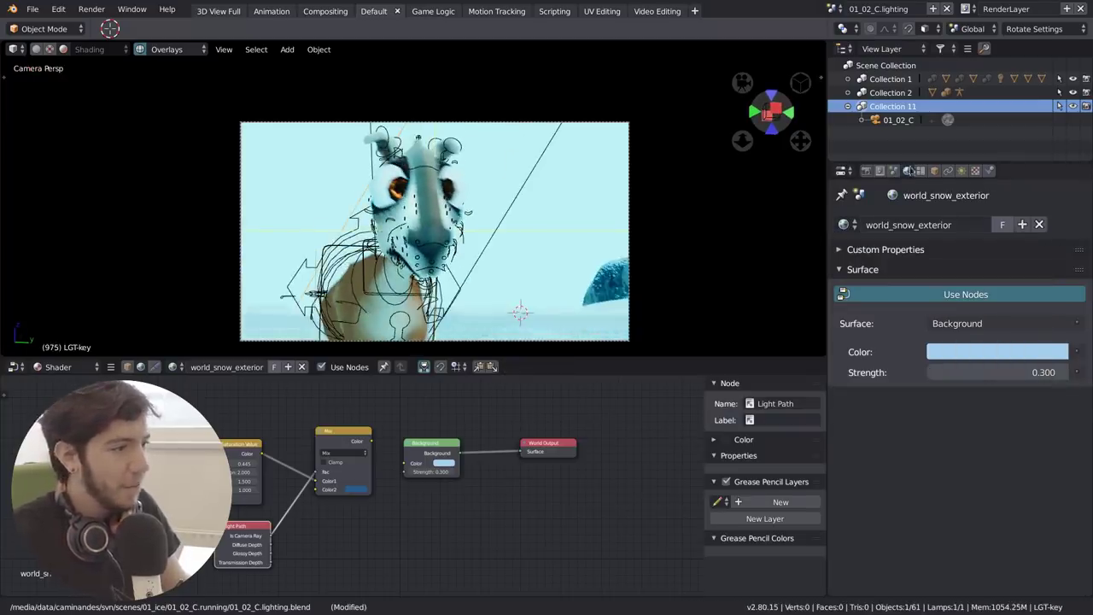
Set the gamma to 0.538 in the scene's Color Management, using the Film view
left_click(894, 171)
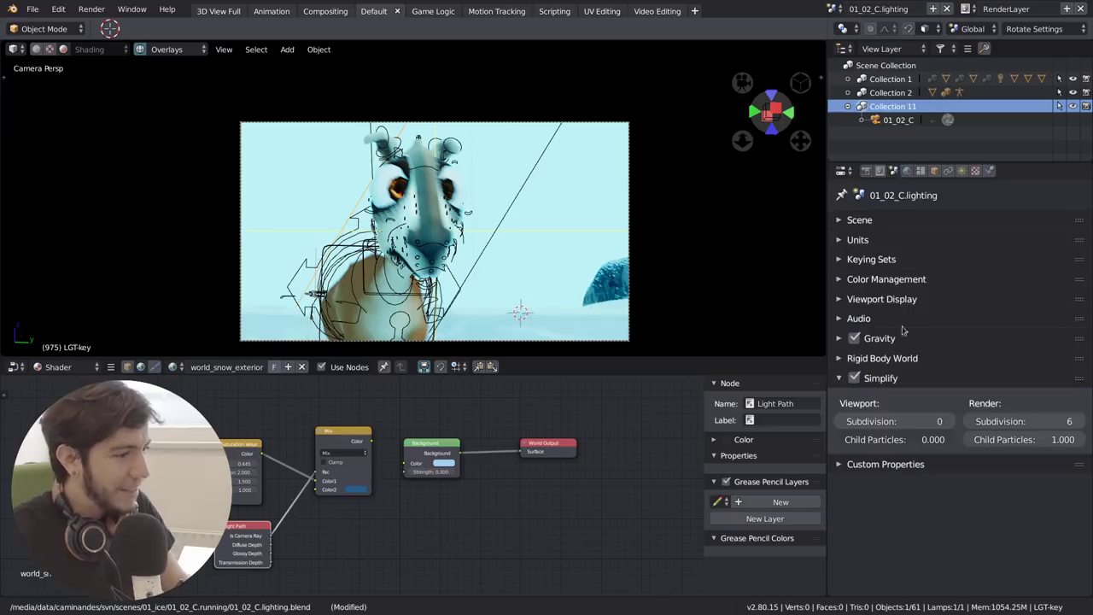
left_click(897, 285)
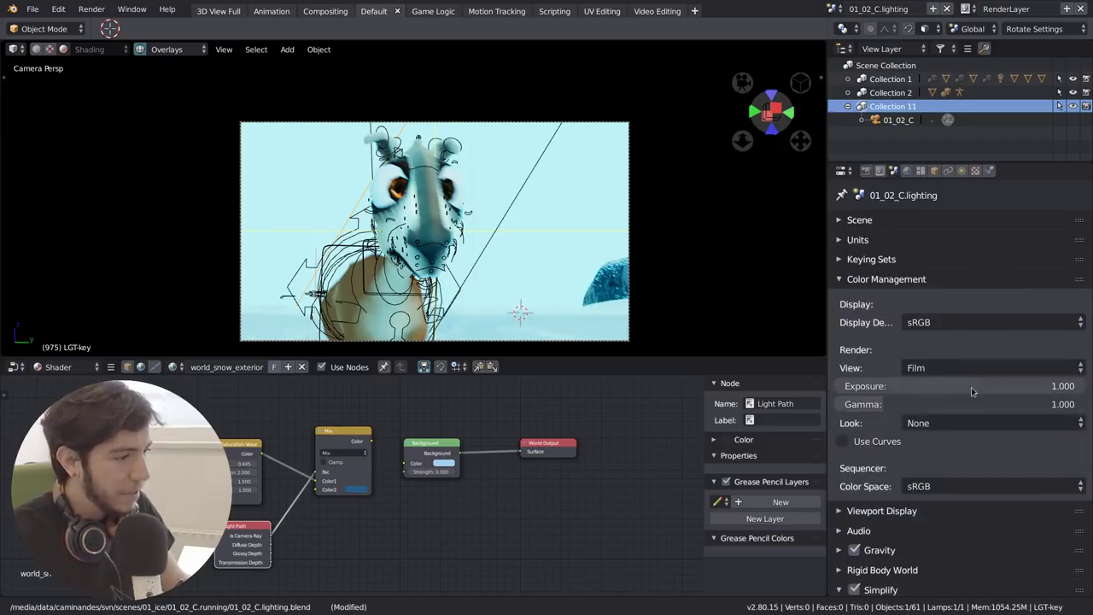
left_click_drag(905, 404, 939, 403)
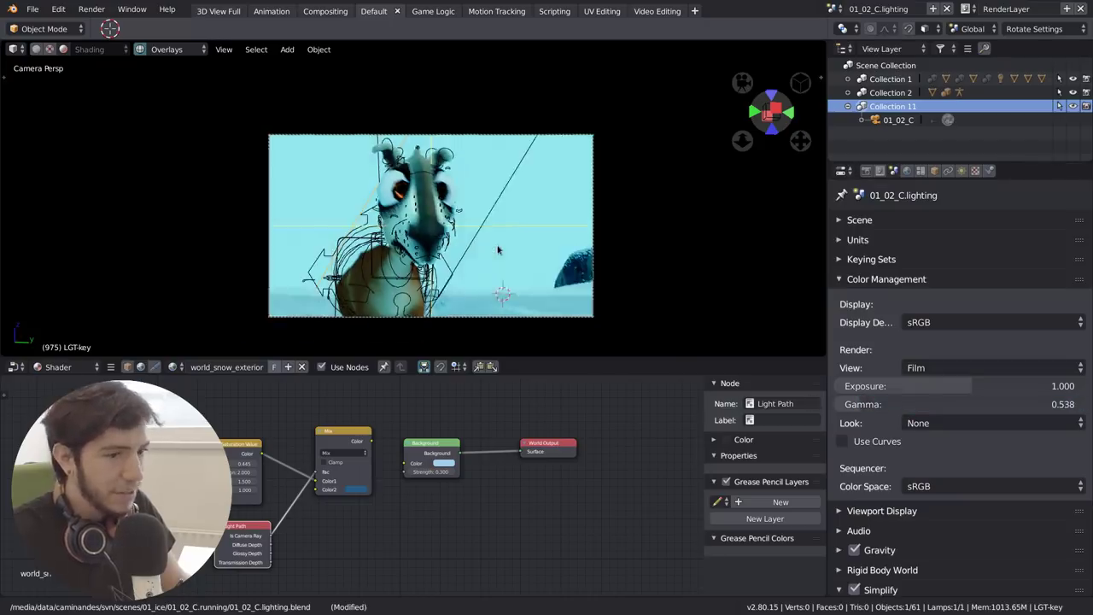
left_click(947, 367)
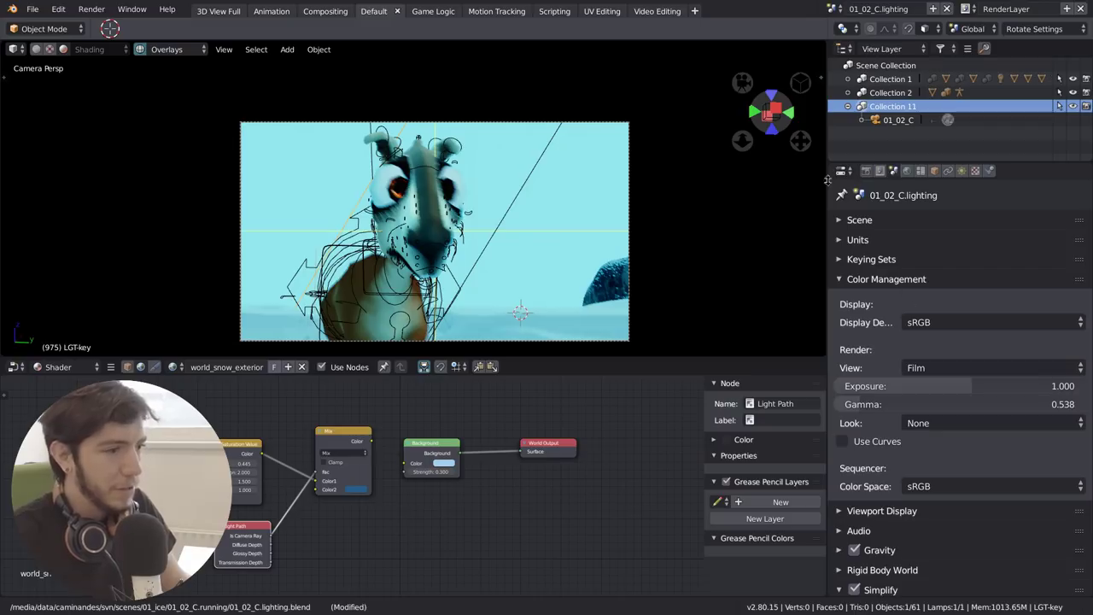
Unlink the world_snow_exterior world from the scene and enable Volumetric in the Eevee render settings
left_click(906, 171)
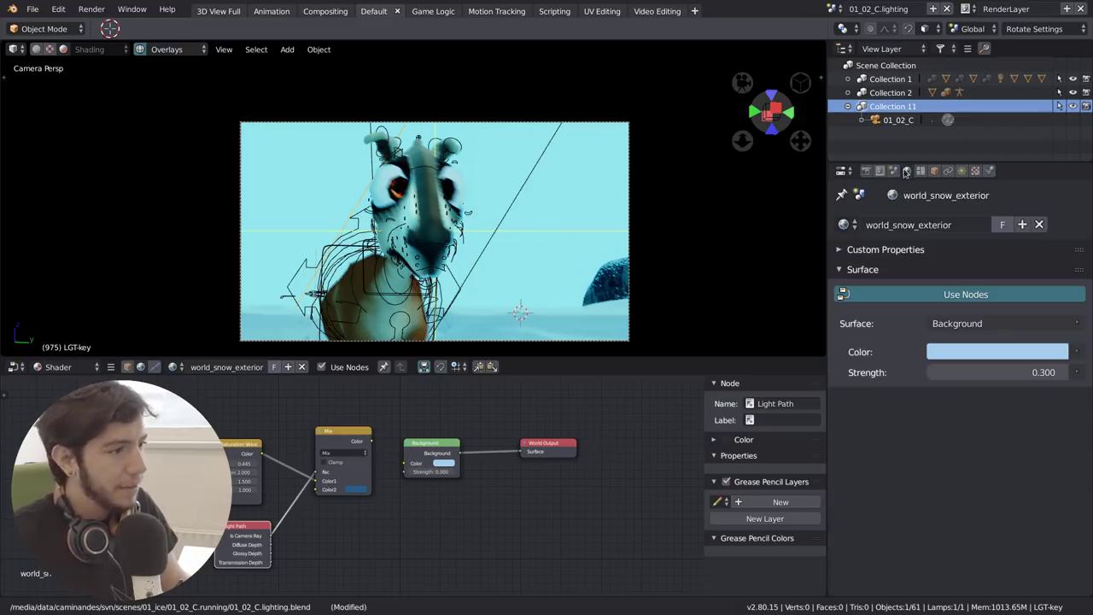
left_click(1039, 225)
left_click(867, 172)
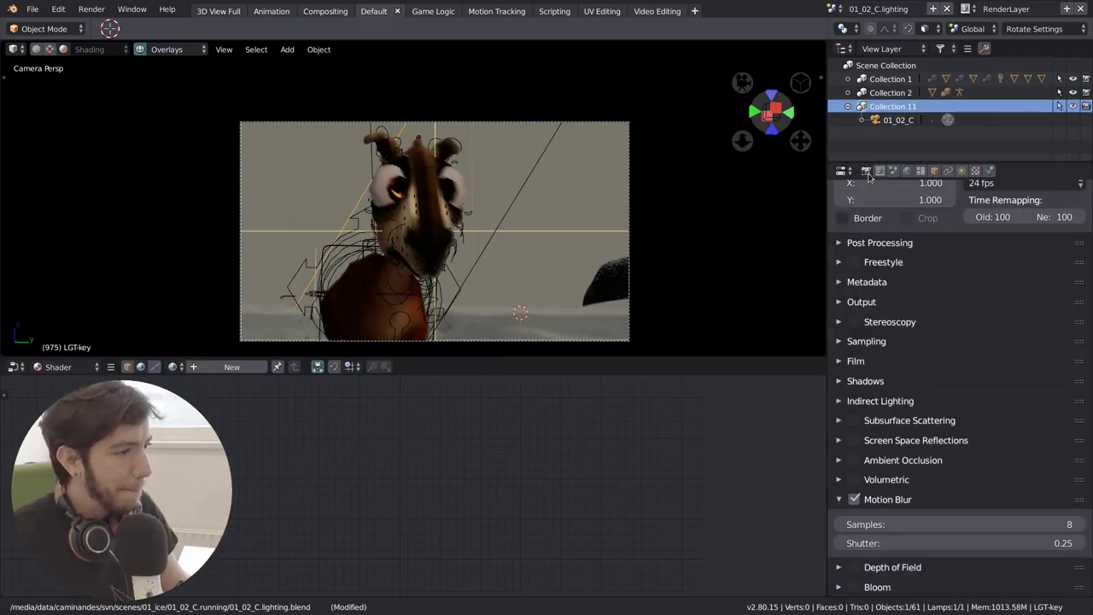
left_click(890, 502)
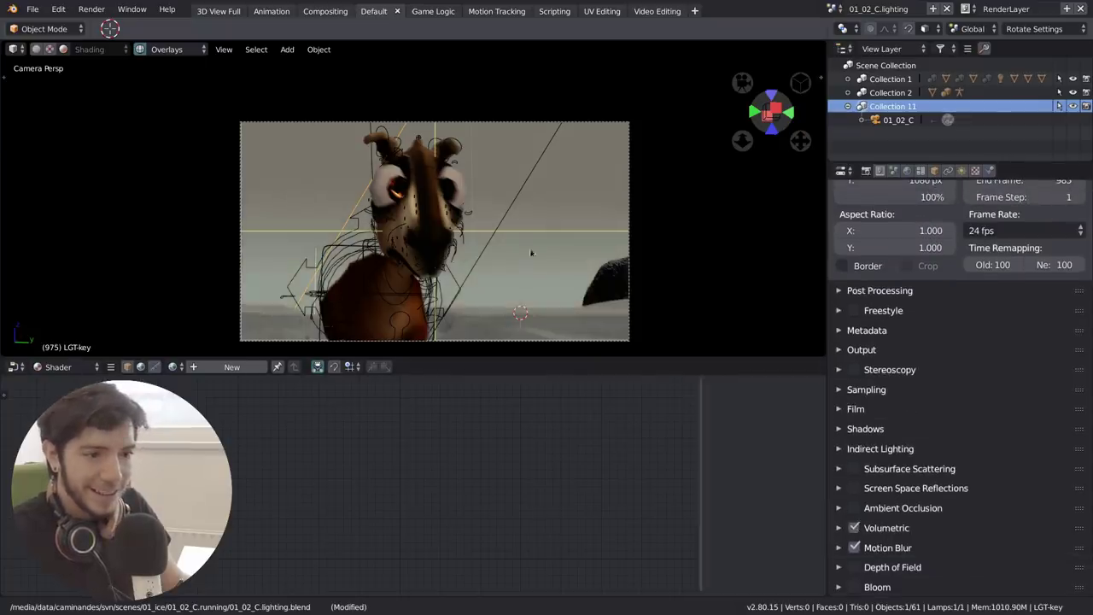
Leave the camera view and select the ENV_Fog volume box around the landscape
middle_click_drag(512, 236, 360, 242)
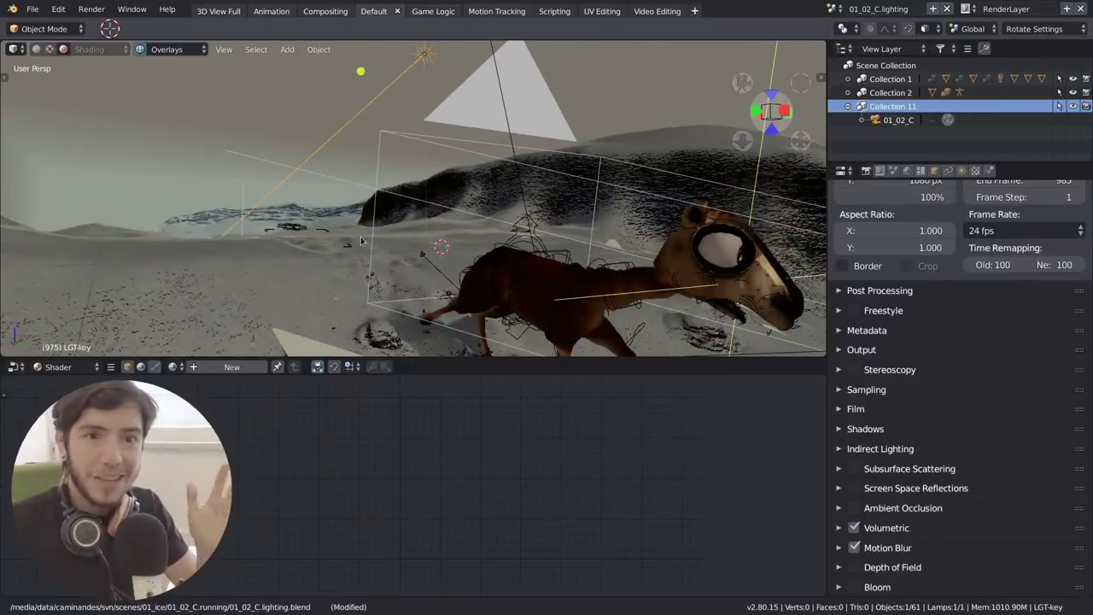
middle_click_drag(360, 242, 256, 273)
right_click(125, 76)
scroll(307, 213, "down", 5)
middle_click_drag(355, 210, 399, 198)
scroll(399, 201, "up", 2)
key("g")
key("y")
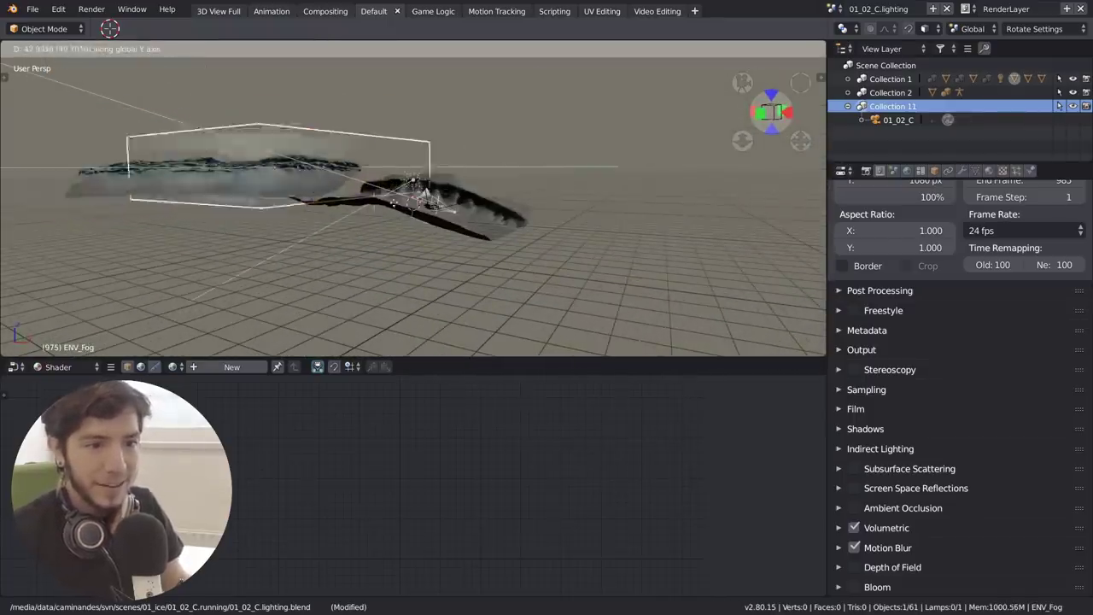
right_click(410, 189)
key("g")
key("y")
right_click(366, 223)
Move the ENV_Fog volume freely over the terrain around the llama, adjusting its placement from several viewing angles
key("g")
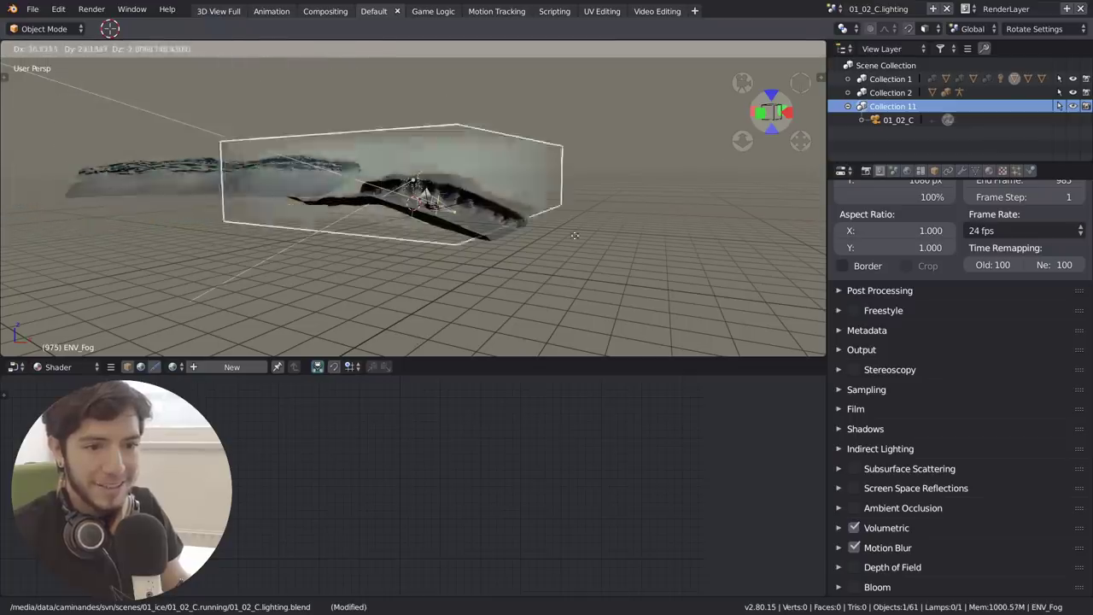
left_click(504, 220)
middle_click_drag(503, 213, 410, 252)
key("g")
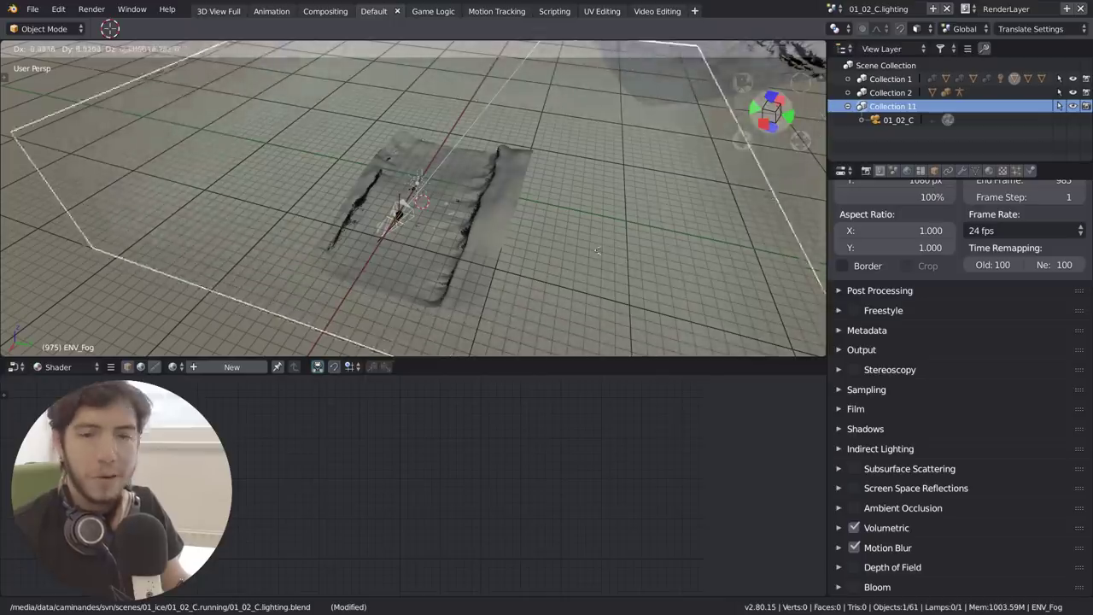
left_click(622, 208)
middle_click_drag(547, 265, 642, 214)
key("g")
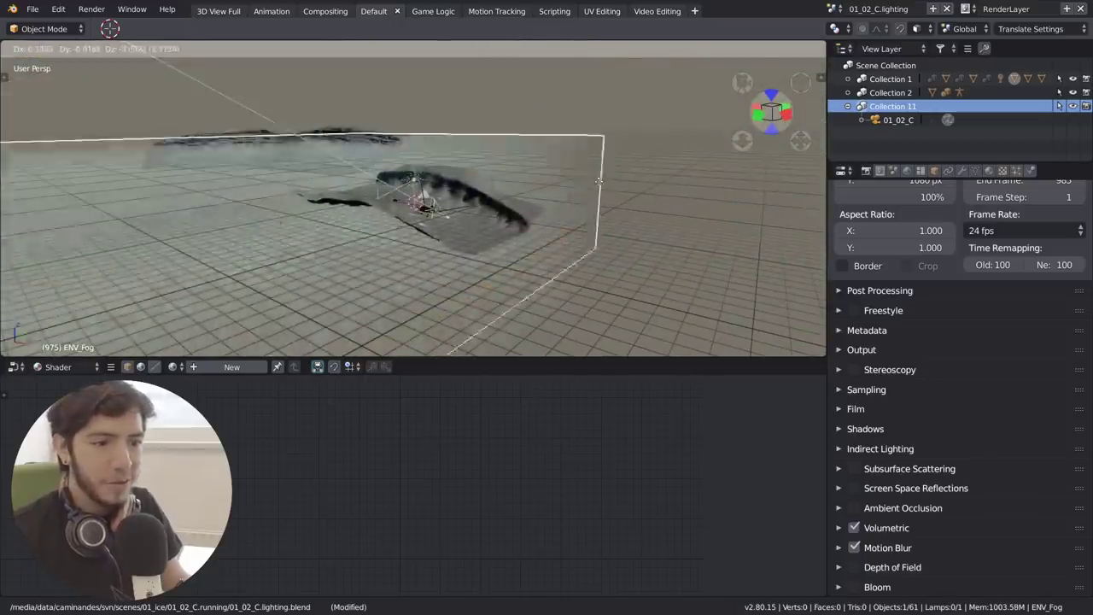
left_click(520, 193)
Play the animation with the fog through the camera and from a free view above the valley, stopping at frame 979
key("KP_0")
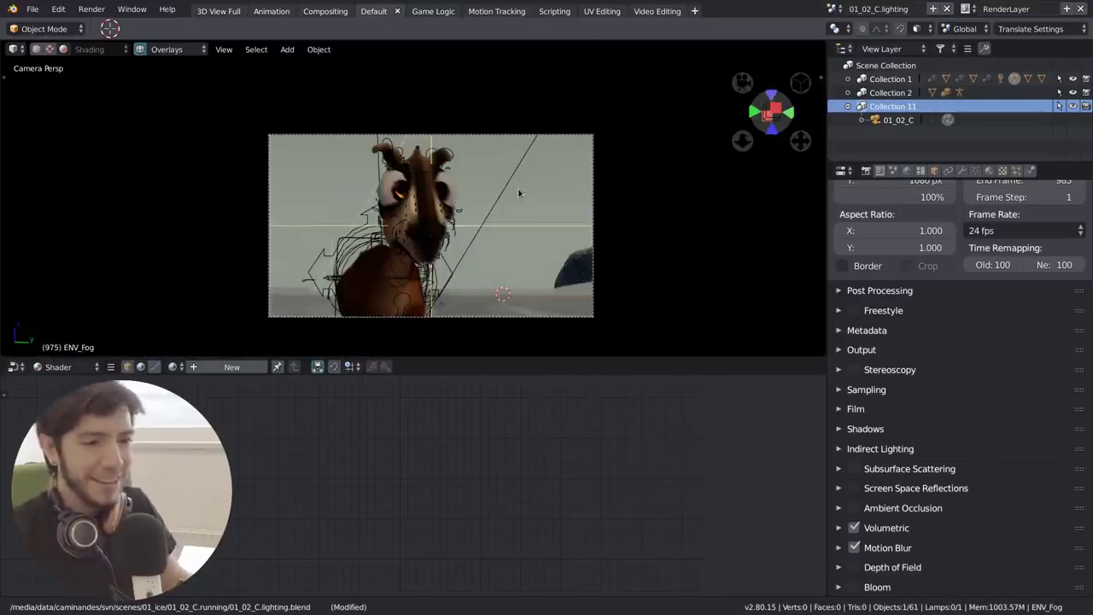
key("space")
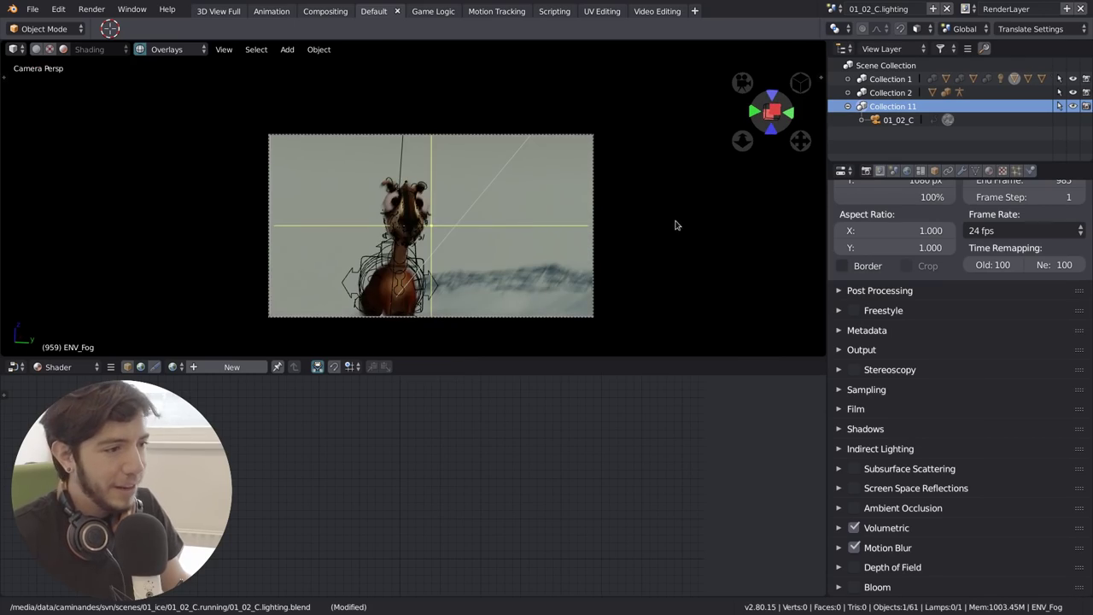
scroll(512, 230, "up", 4)
middle_click_drag(503, 248, 538, 271)
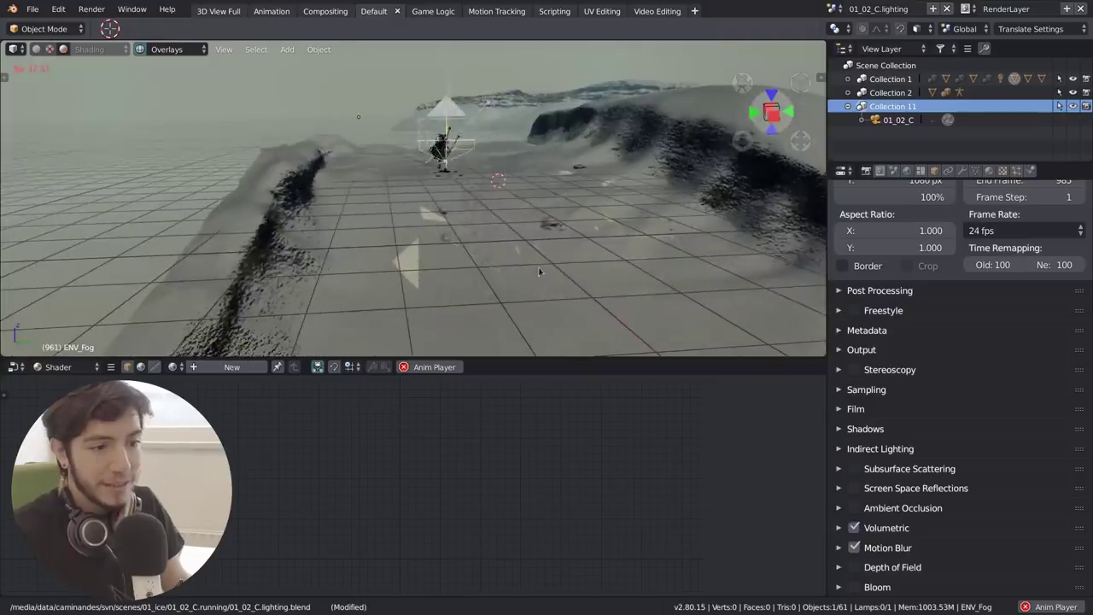
key("space")
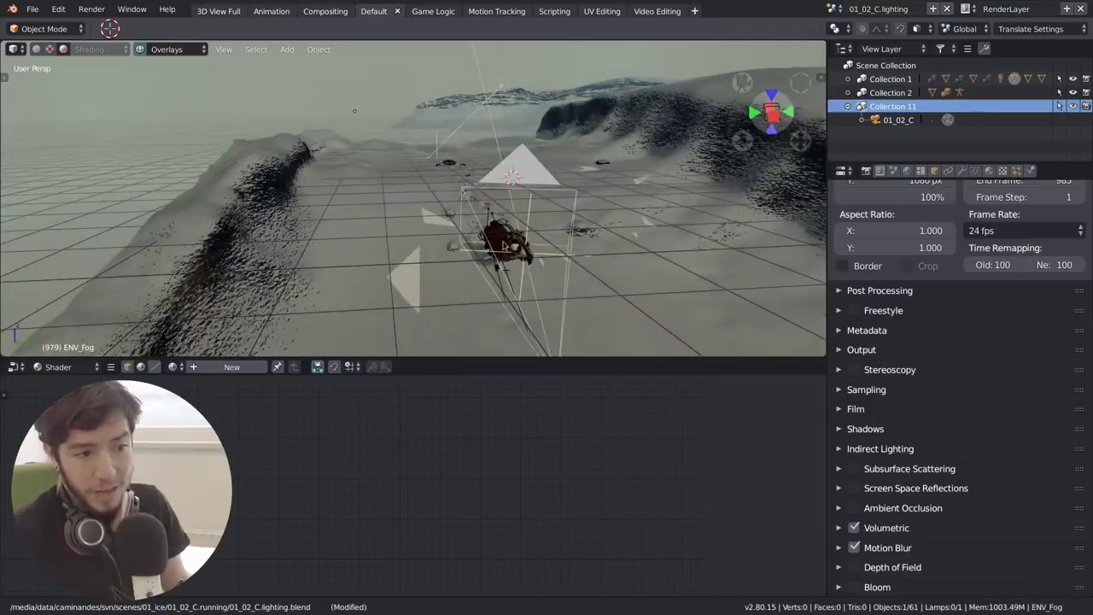
left_click(510, 88)
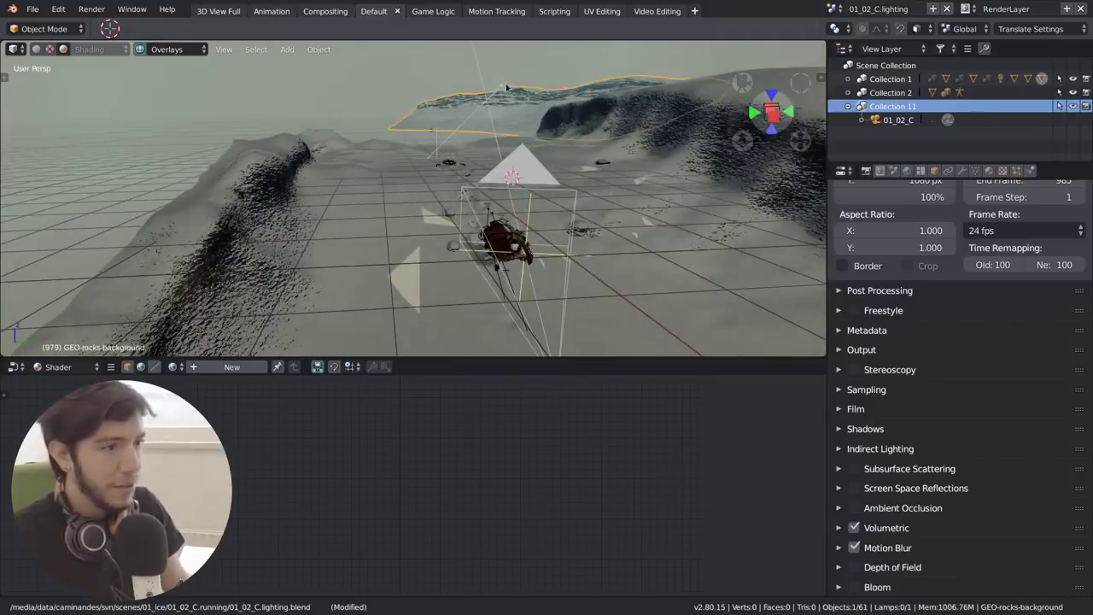
key("ctrl+z")
Show the viewport's tool shelf and narrow it to a single column of icons
scroll(898, 294, "up", 5)
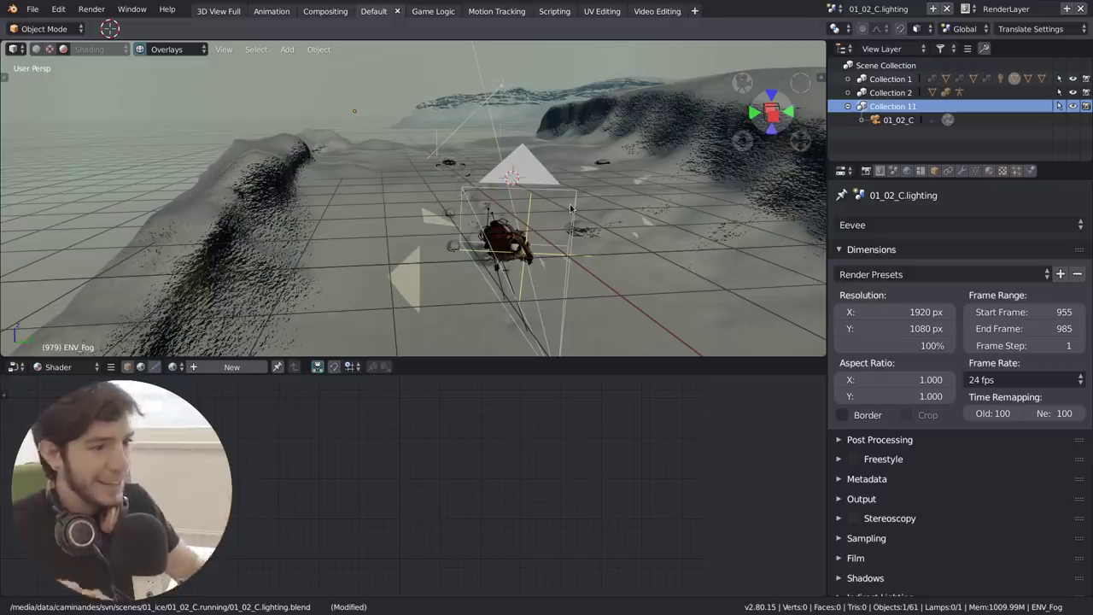
middle_click_drag(545, 280, 512, 256)
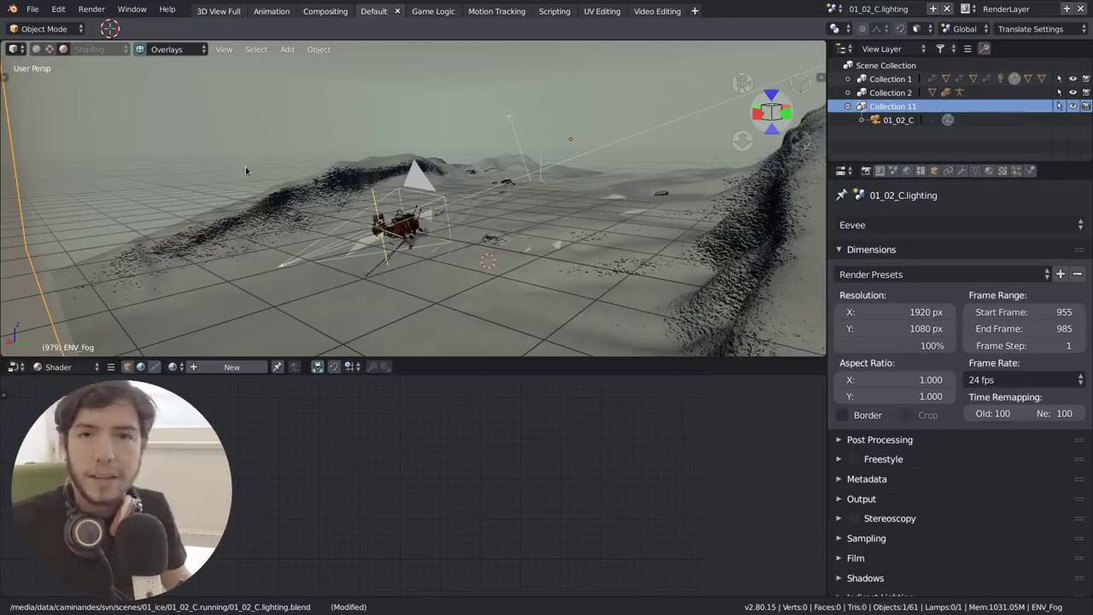
key("t")
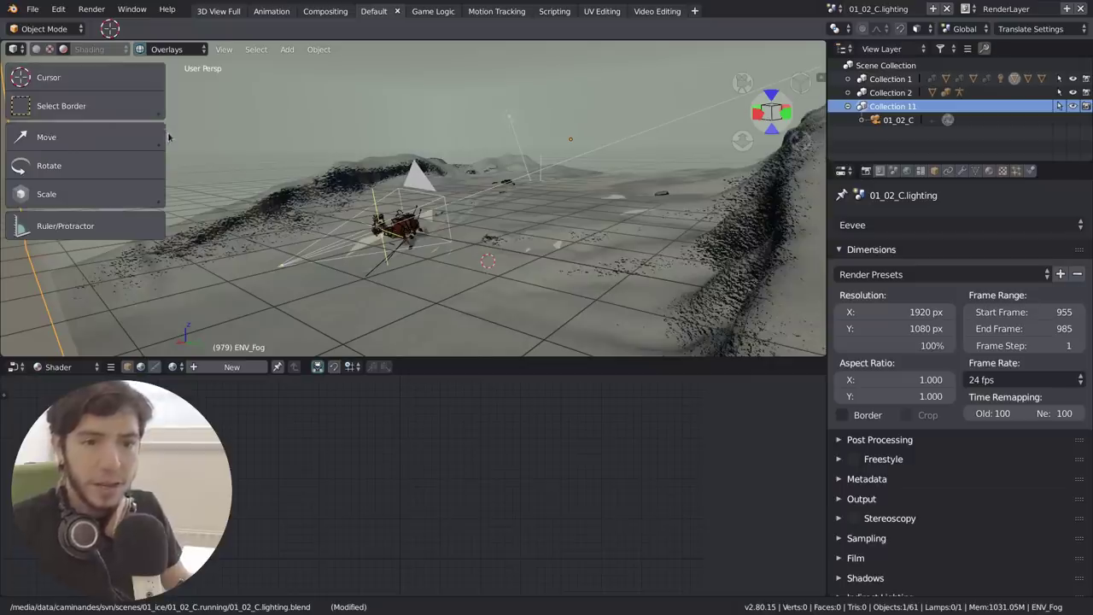
left_click_drag(171, 136, 43, 137)
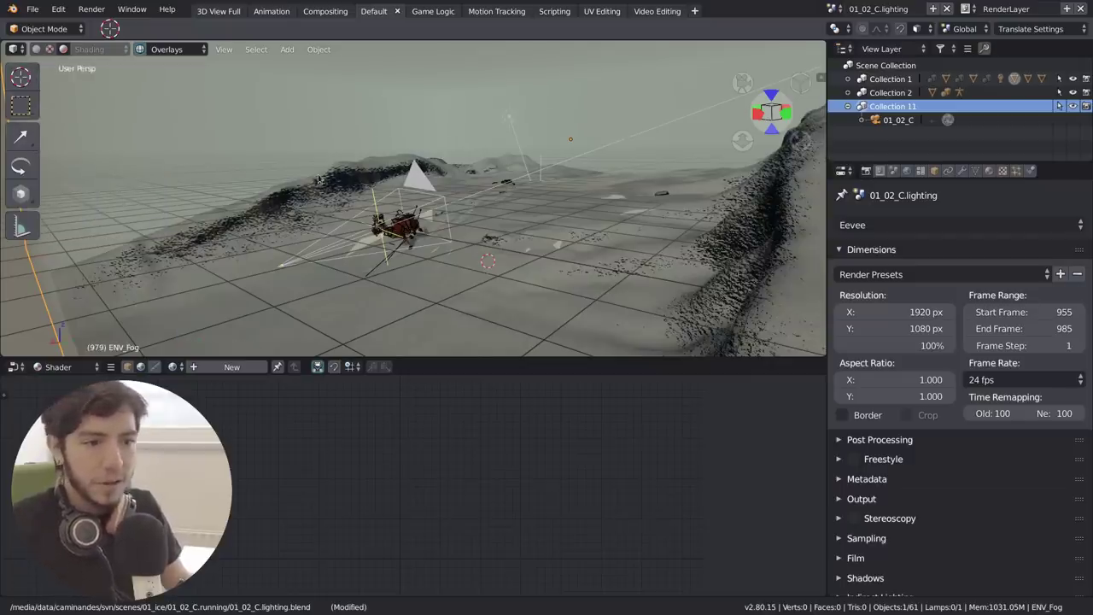
scroll(388, 226, "down", 5)
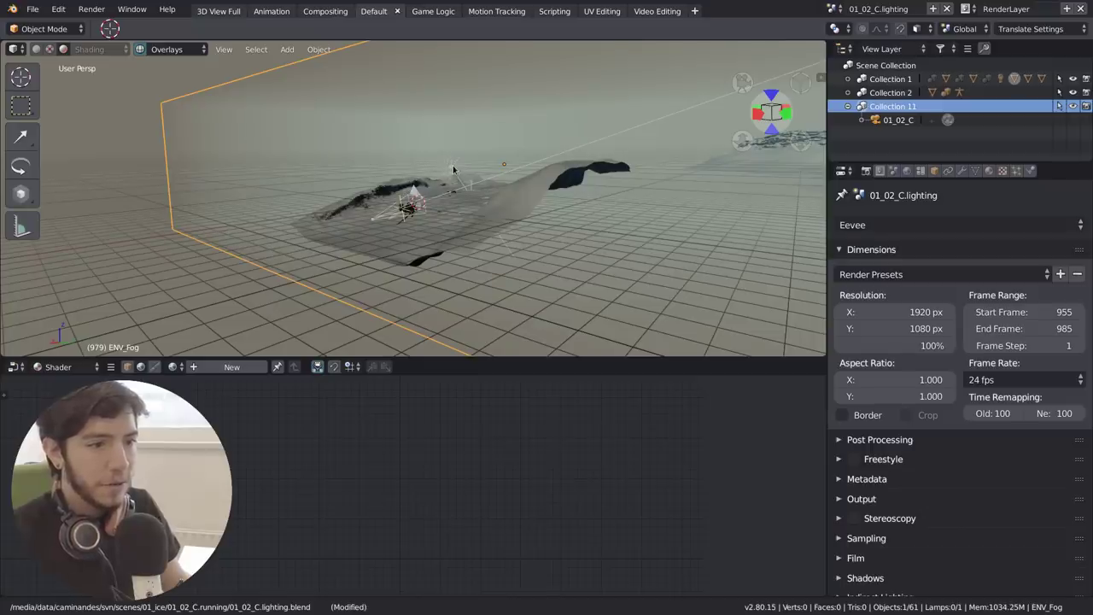
Select the LGT-key sun lamp above the valley and aim it interactively toward the dark ridge
scroll(452, 169, "up", 7)
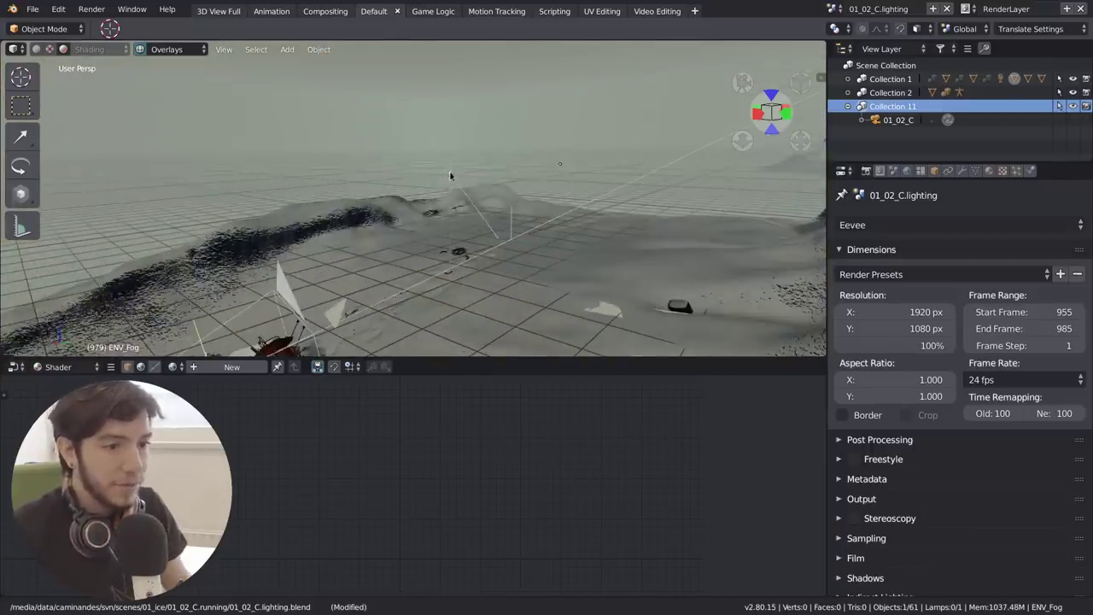
left_click(449, 171)
middle_click_drag(507, 184, 286, 224)
key("shift+t")
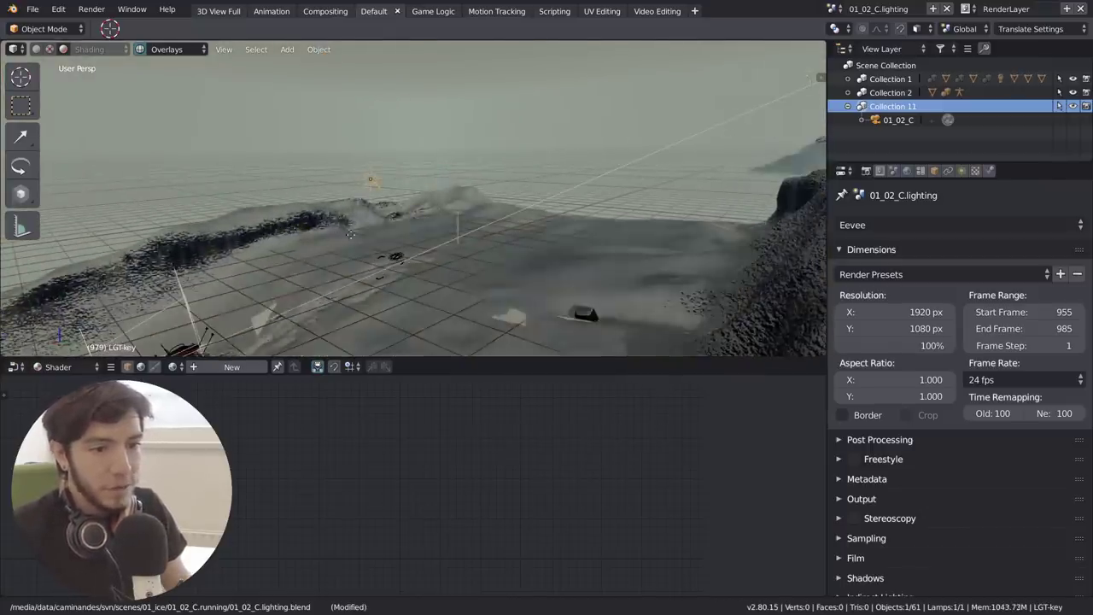
left_click(282, 174)
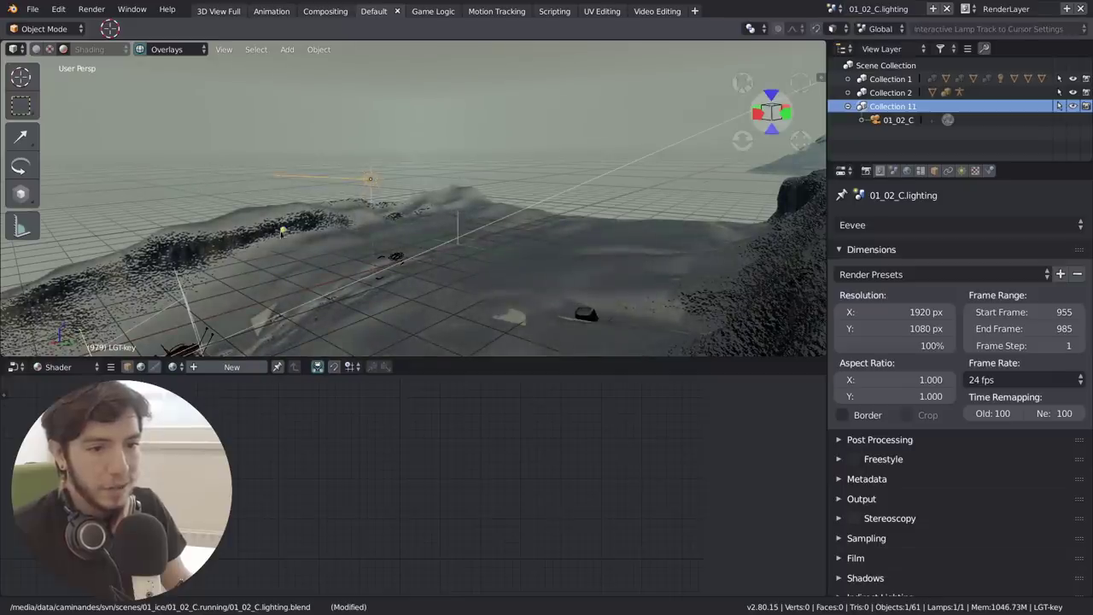
Re-aim the LGT-key sun lamp interactively toward the cliff on the opposite side of the valley
middle_click_drag(284, 229, 377, 272)
key("shift+t")
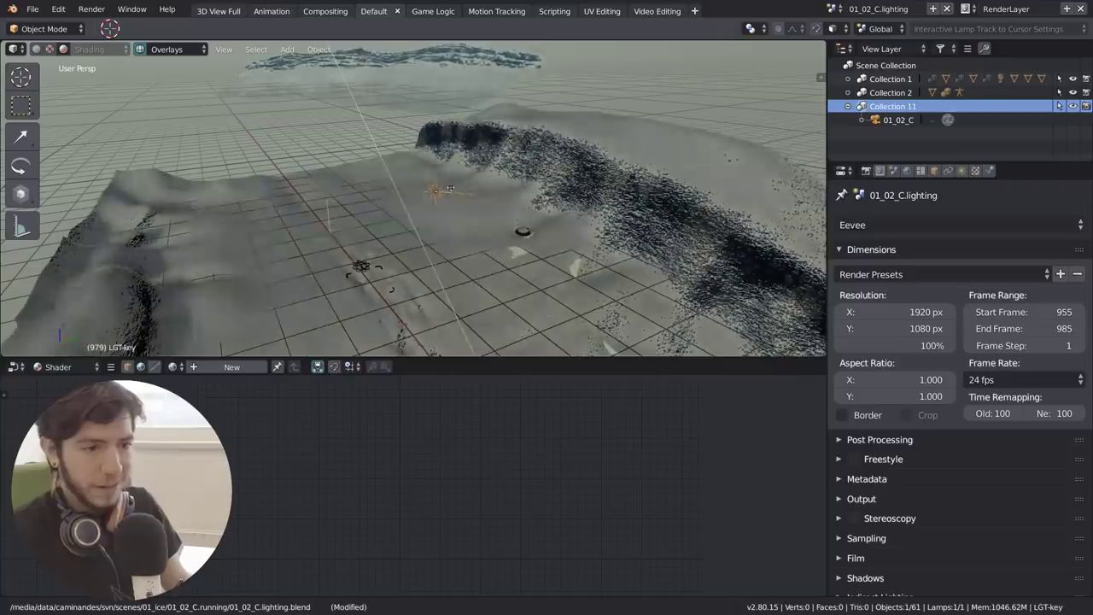
left_click(502, 182)
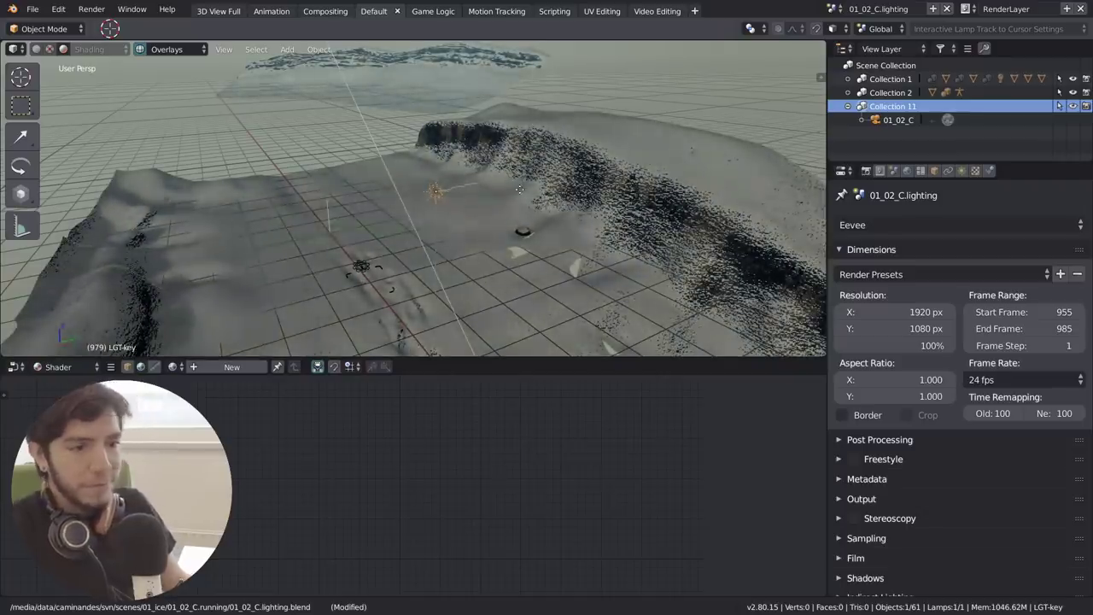
left_click(502, 252)
middle_click_drag(420, 273, 389, 269)
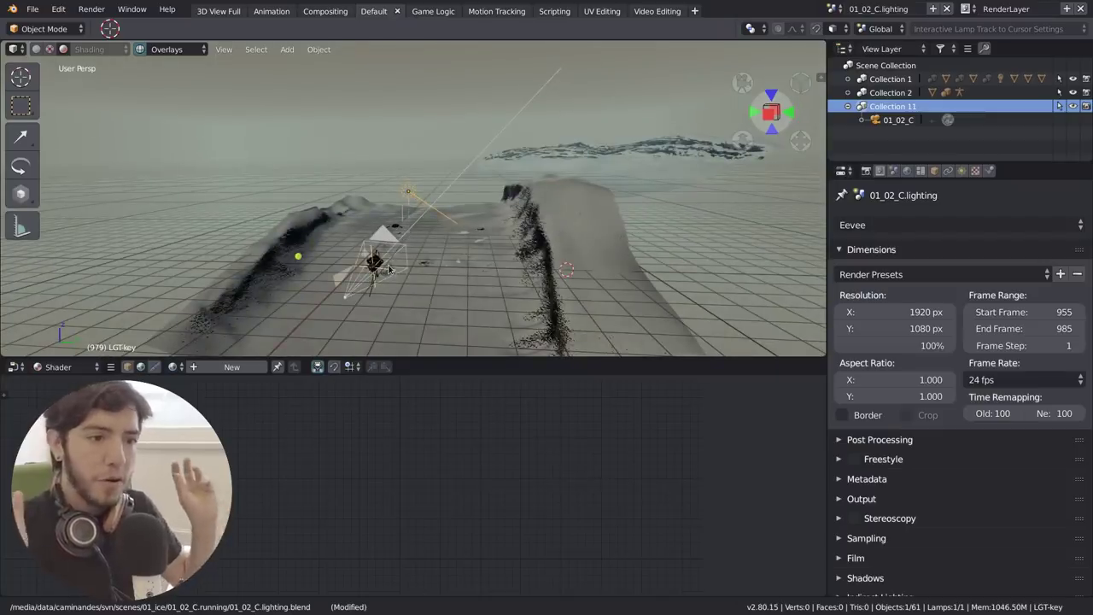
Hide the viewport's tool shelf and change the LGT-key lamp type to Spot
key("t")
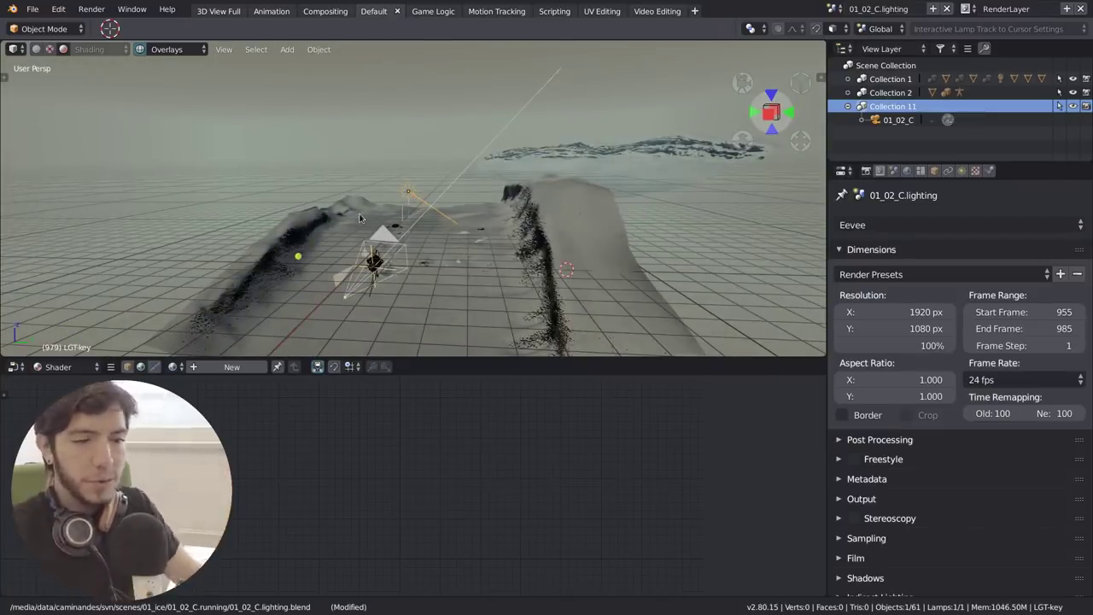
left_click(961, 171)
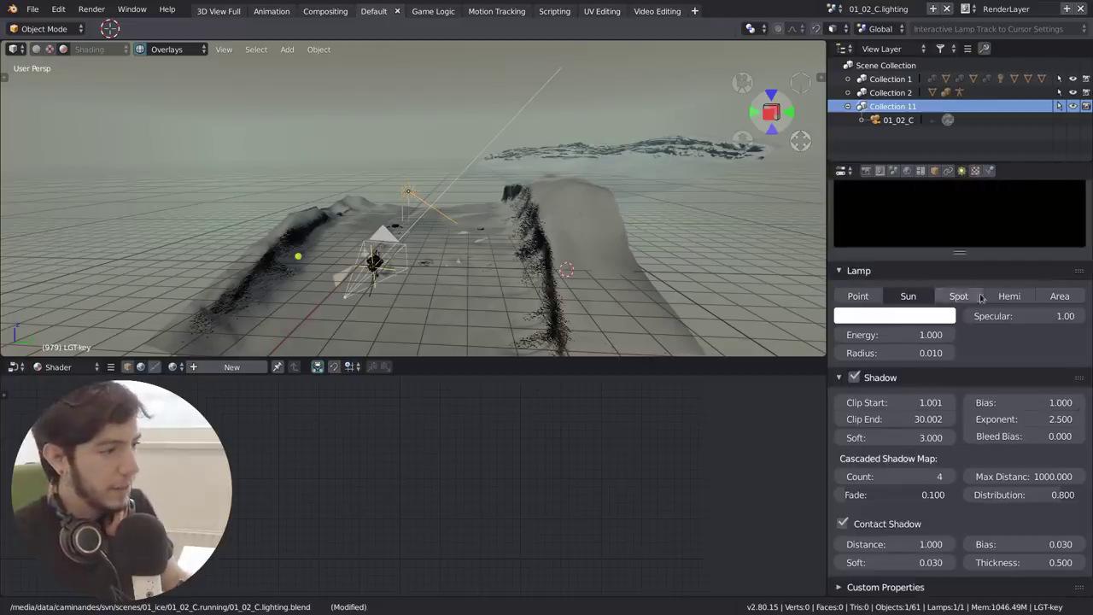
left_click(958, 296)
Move the LGT-key spot lamp freely over the valley near the llama and adjust its direction
middle_click_drag(424, 248, 401, 254)
key("g")
left_click(334, 261)
key("g")
right_click(410, 256)
scroll(417, 266, "up", 3)
left_click_drag(351, 272, 256, 223)
middle_click_drag(367, 254, 510, 264)
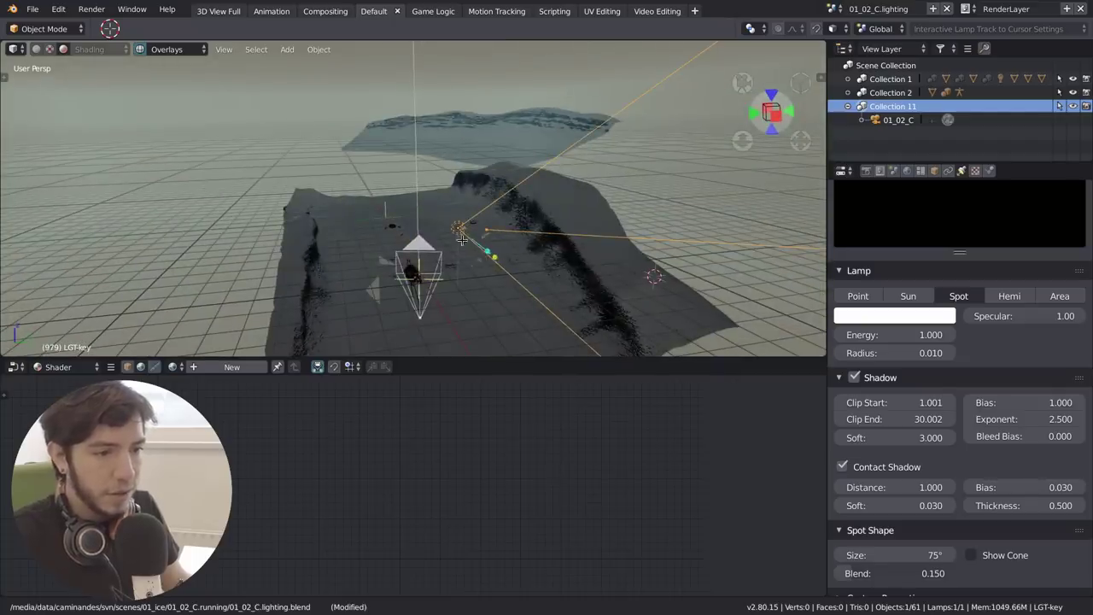
Narrow the spot lamp's cone to 46.2° and move the lamp beyond the side edge of the terrain
mouse_move(489, 255)
left_mouse_down()
mouse_move(500, 261)
mouse_move(474, 244)
left_mouse_up()
key("g")
left_click(446, 267)
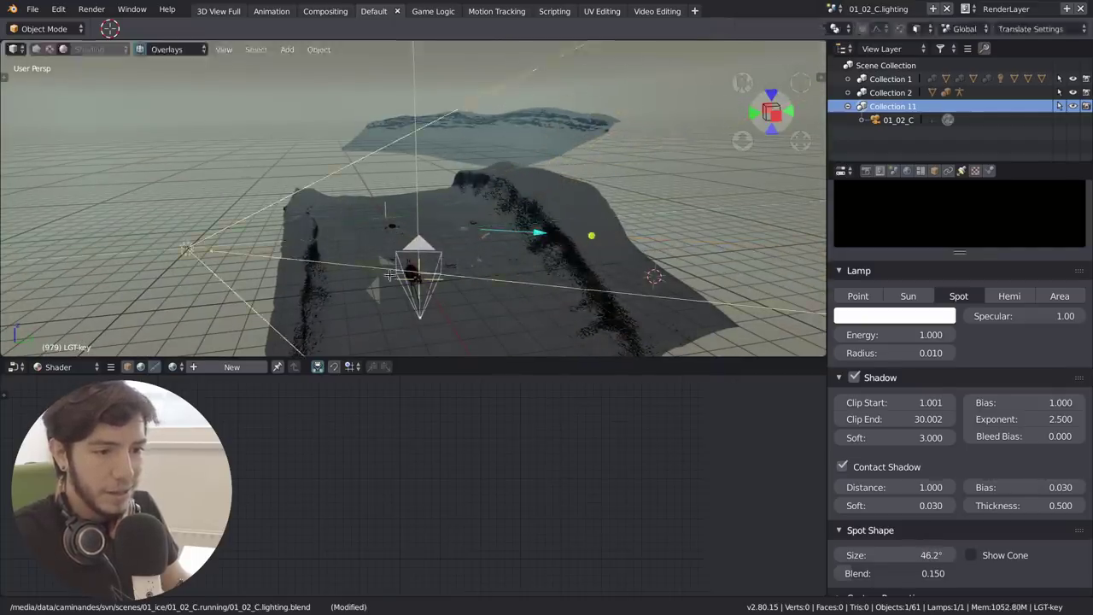
Rotate the spot lamp freely in trackball mode to face the llama and set its Energy to 10.000
key("r")
key("r")
left_click(531, 262)
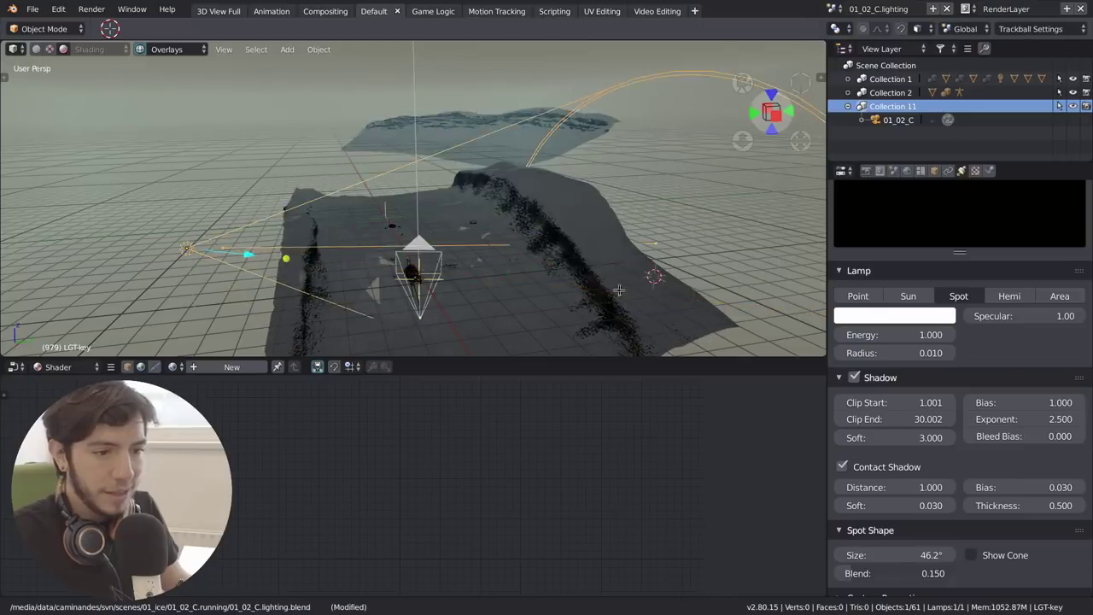
left_click_drag(904, 335, 954, 335)
scroll(661, 302, "down", 3)
scroll(598, 256, "up", 4)
Move the spot lamp so its beam lights the llama and the surrounding snow, and return to the render settings
middle_click_drag(598, 256, 495, 162)
scroll(496, 166, "up", 4)
key("g")
left_click(508, 234)
scroll(508, 232, "down", 4)
middle_click_drag(507, 228, 492, 226)
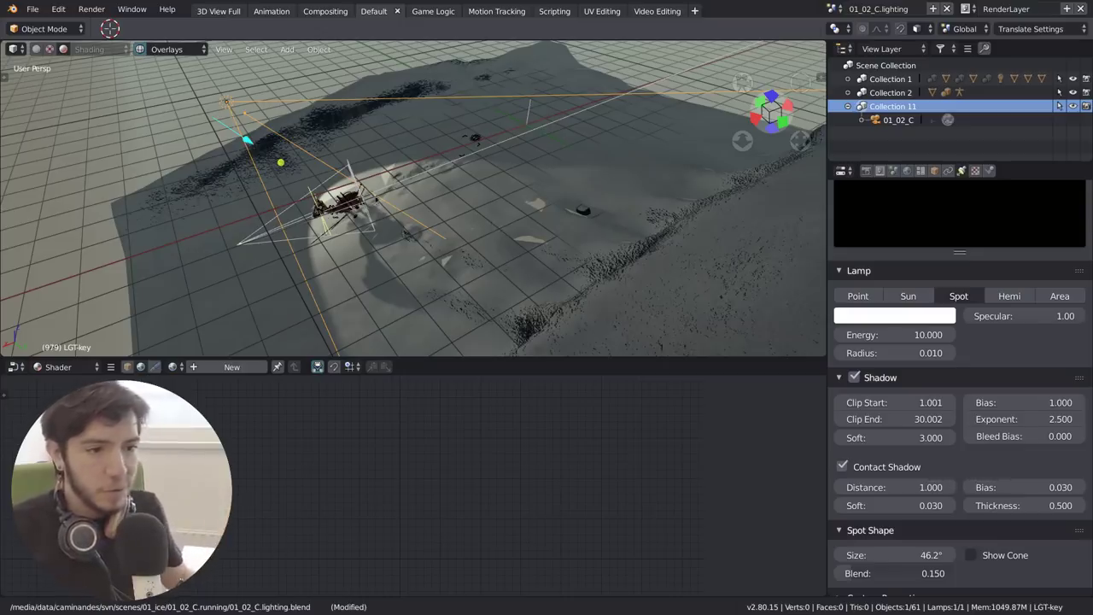
scroll(360, 226, "up", 3)
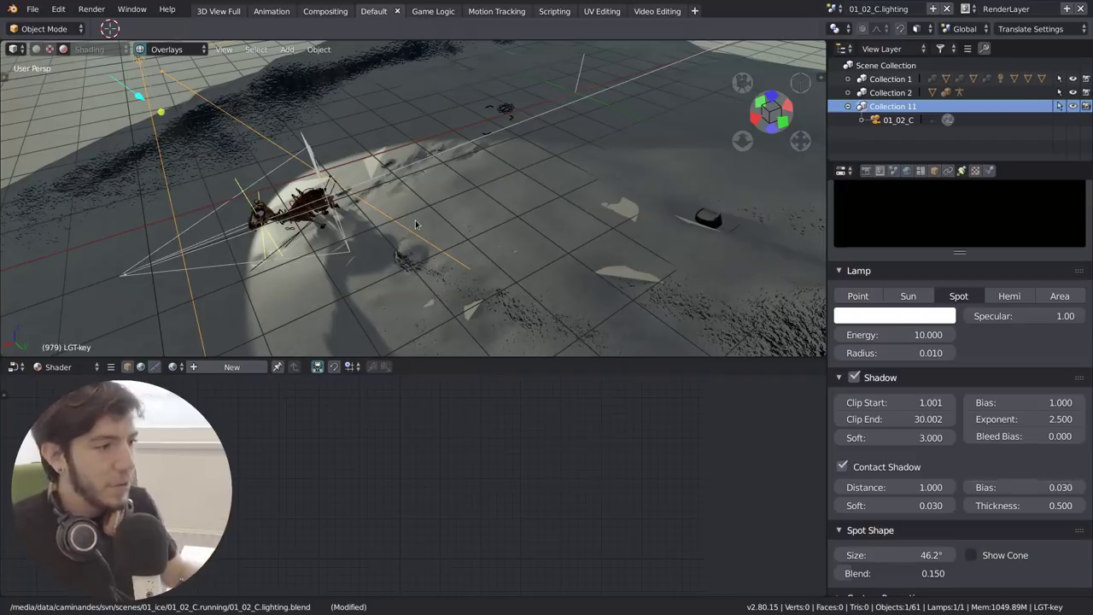
scroll(842, 250, "up", 2)
left_click(866, 170)
left_click(866, 170)
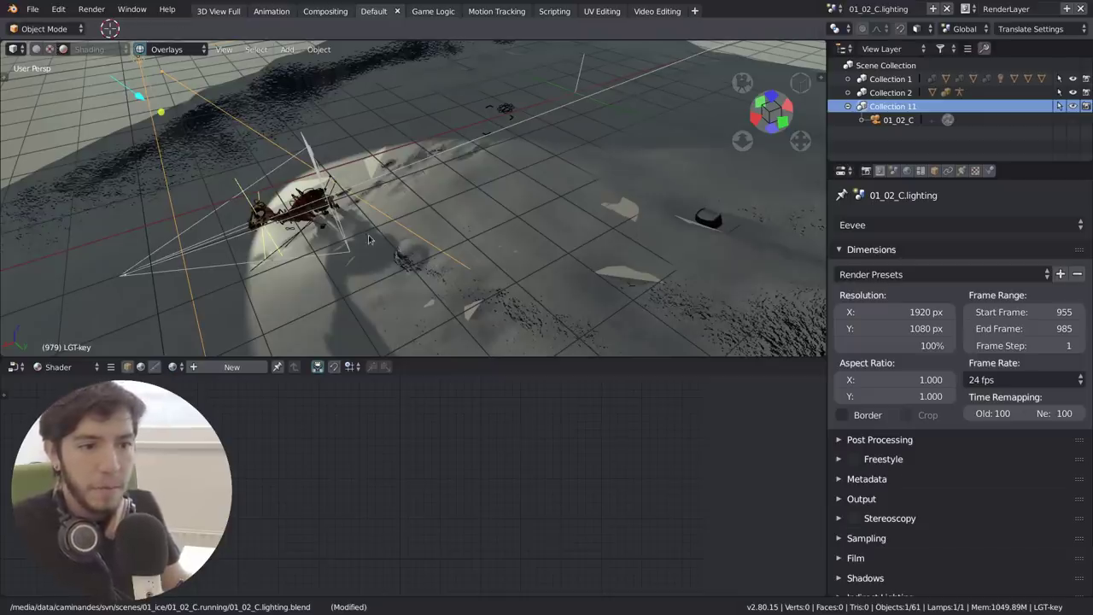
Add a mesh cube, move it onto the empty ground beside the landscape and frame it
key("shift+a")
mouse_move(385, 163)
left_click(504, 177)
scroll(466, 230, "down", 9)
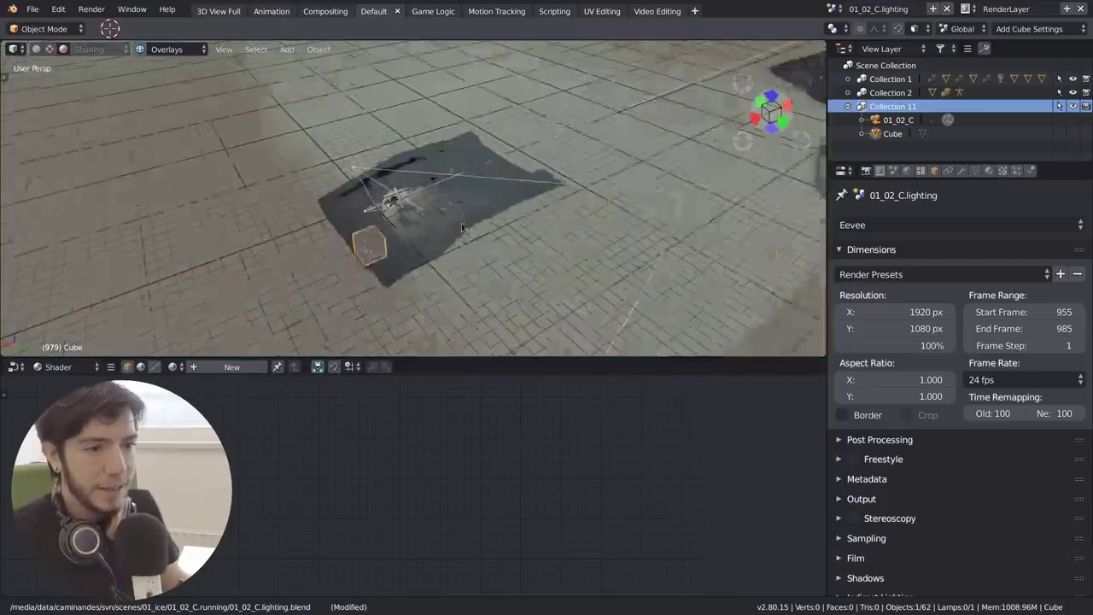
key("g")
left_click(425, 217)
key("KP_Decimal")
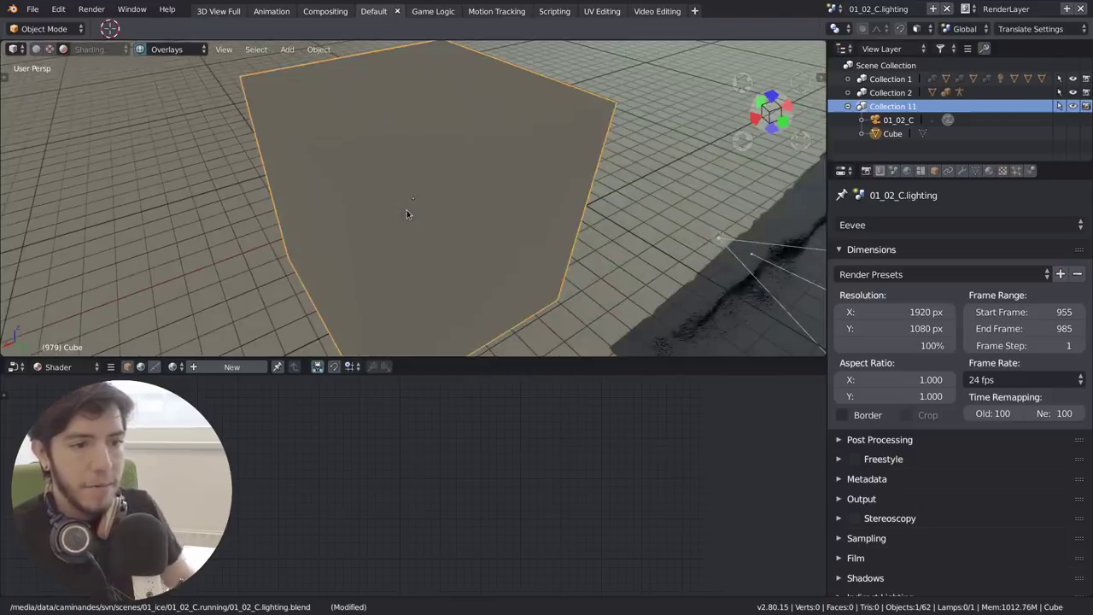
Enter Edit Mode on the cube with all geometry selected and examine the Mesh, Vertex and Face operations
key("Tab")
scroll(403, 211, "down", 4)
key("a")
key("a")
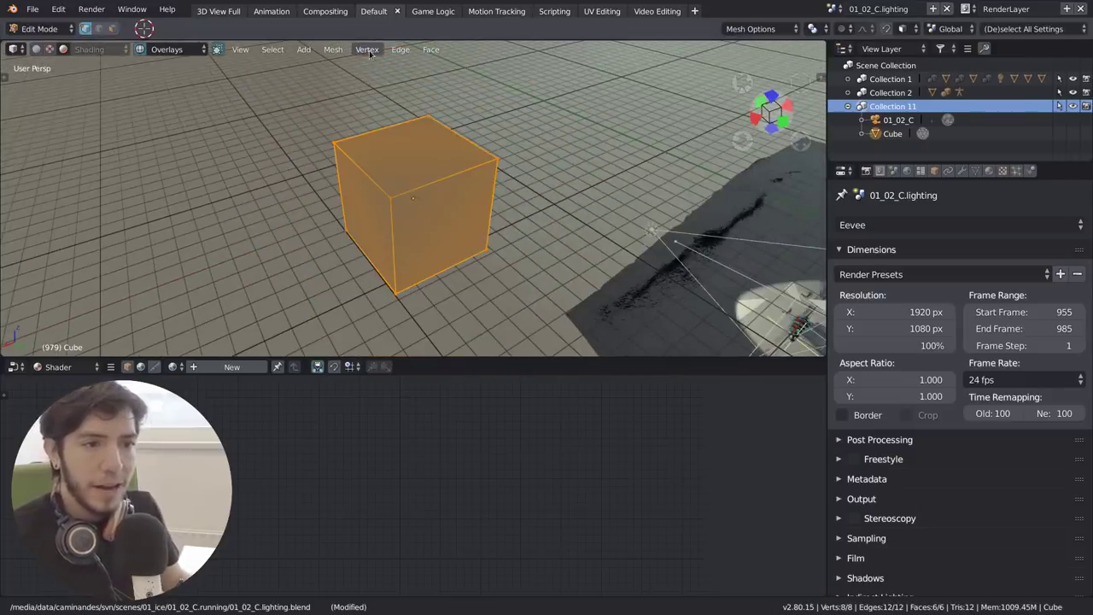
left_click(368, 51)
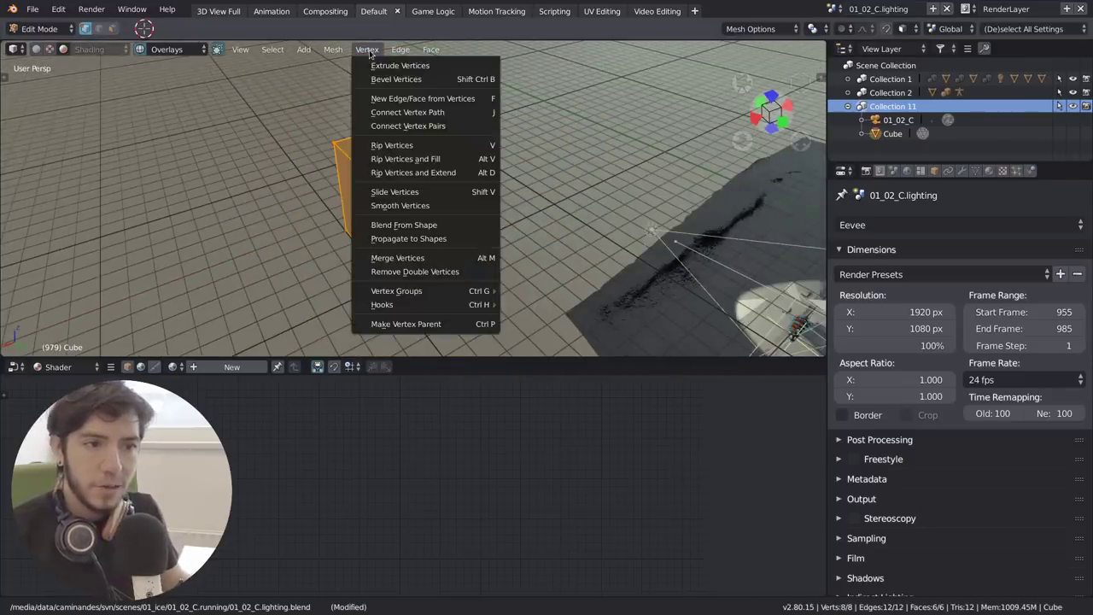
left_click(435, 49)
left_click(335, 51)
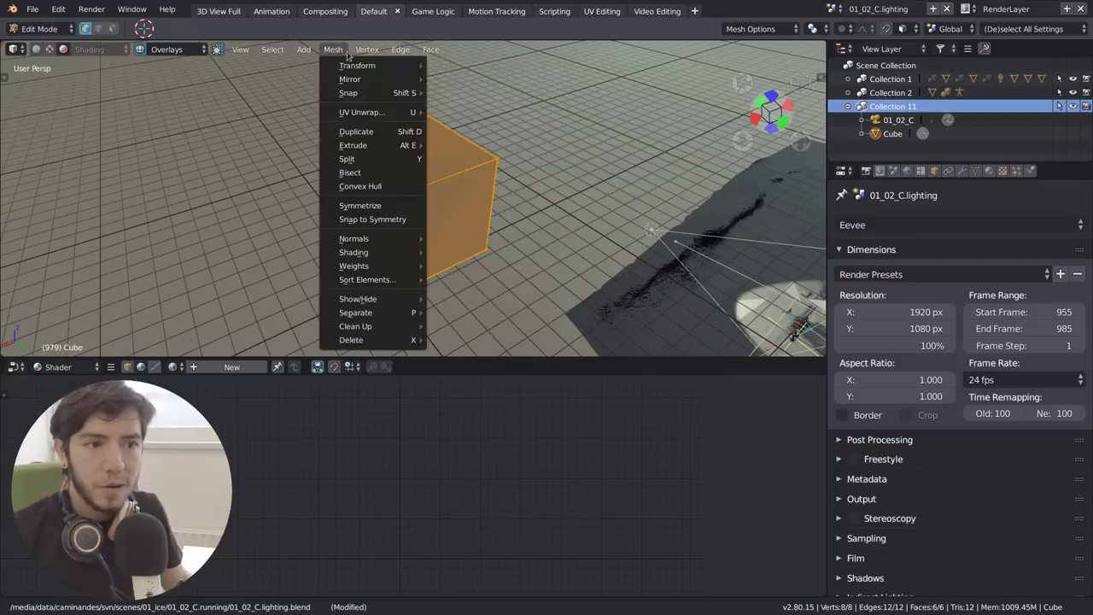
left_click(332, 50)
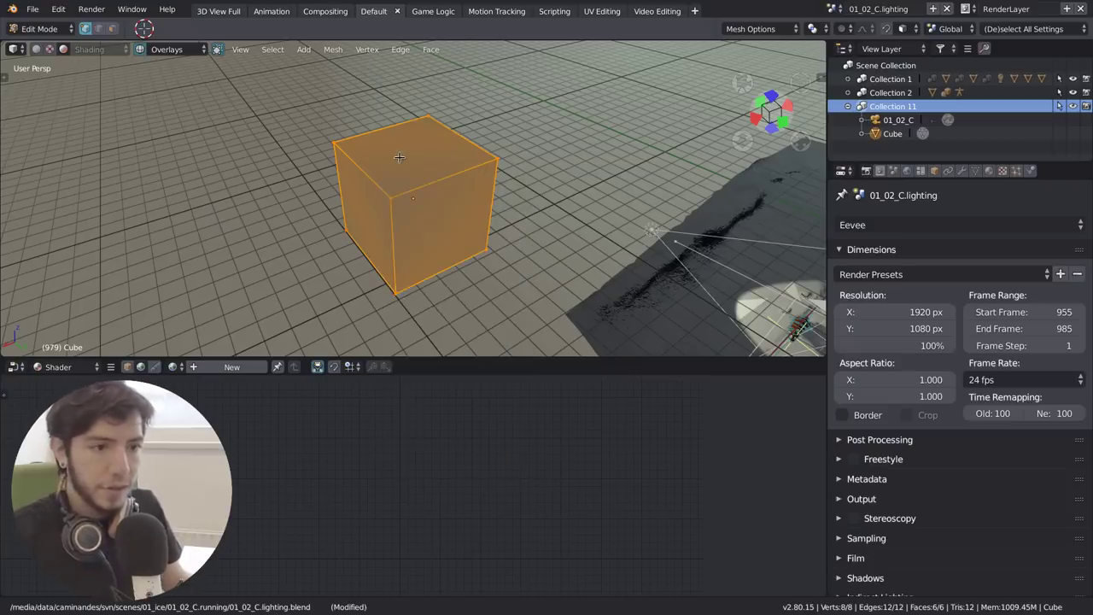
left_click(368, 50)
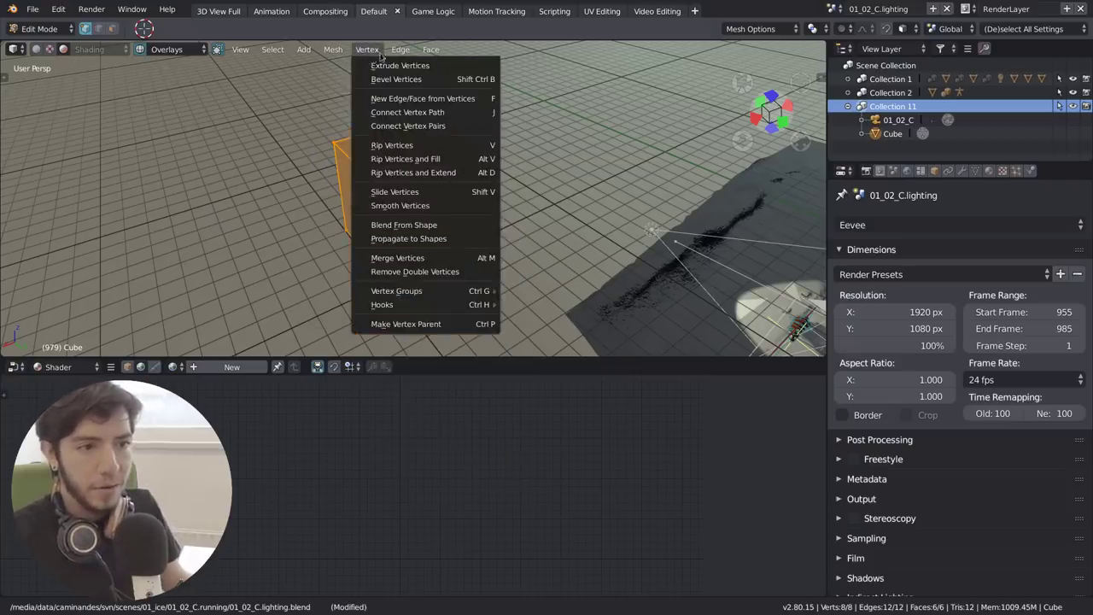
left_click(432, 50)
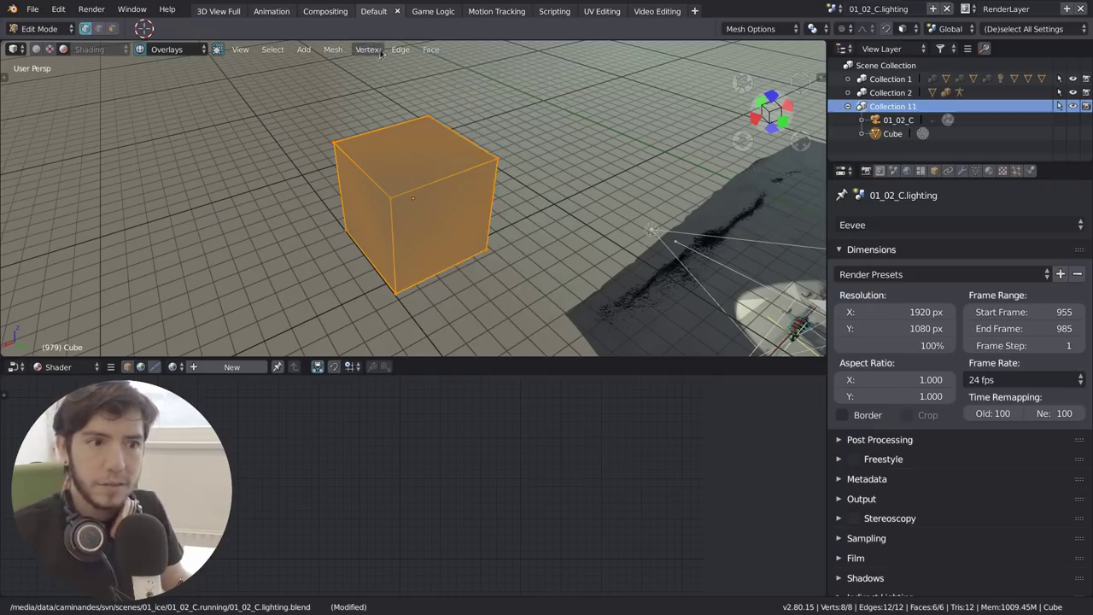
Leave Edit Mode and delete the cube
key("Tab")
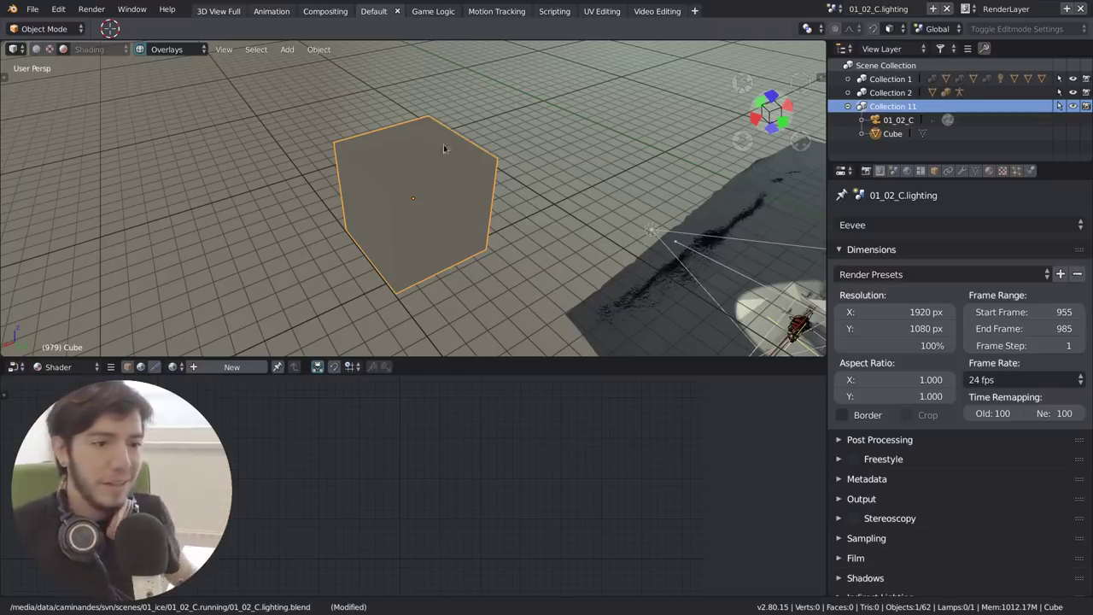
middle_click_drag(540, 187, 520, 177)
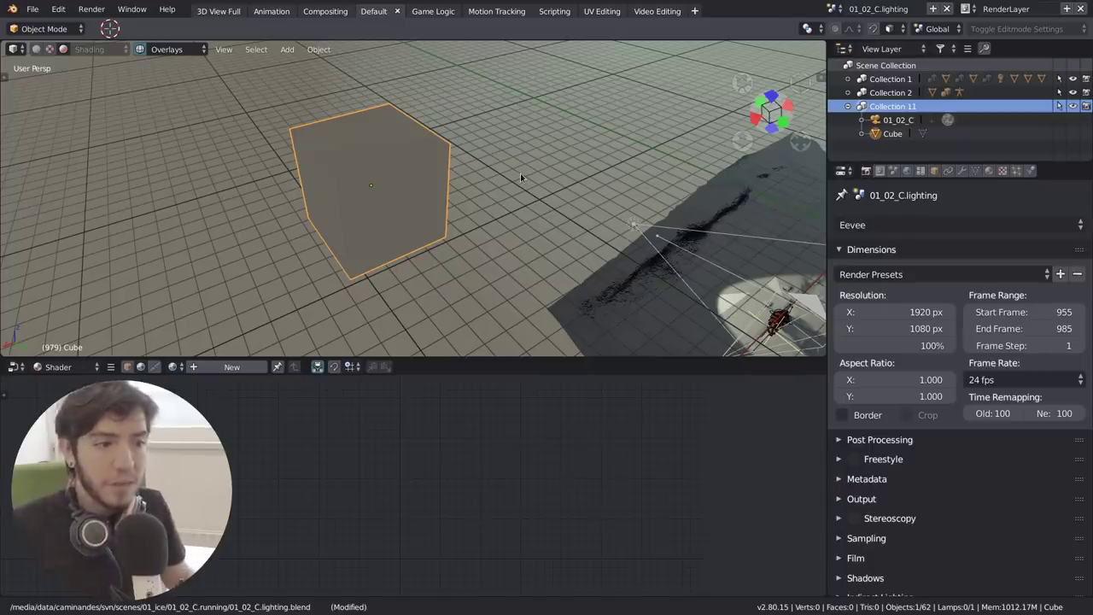
key("x")
left_click(520, 174)
Play the lit animation through the camera and stop it at frame 984
key("KP_0")
key("alt+a")
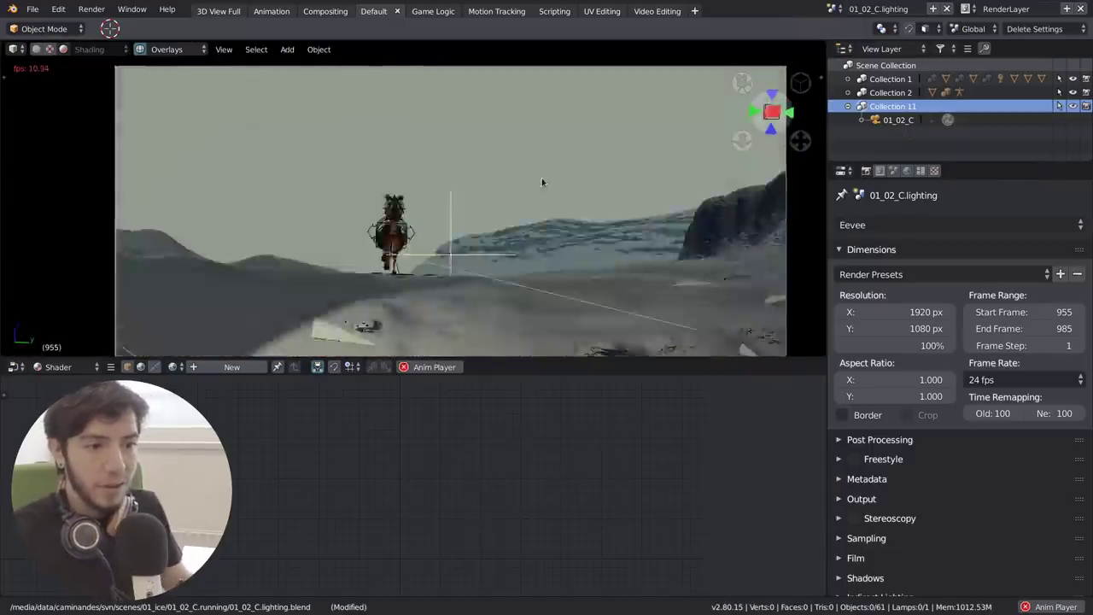
scroll(657, 210, "down", 3)
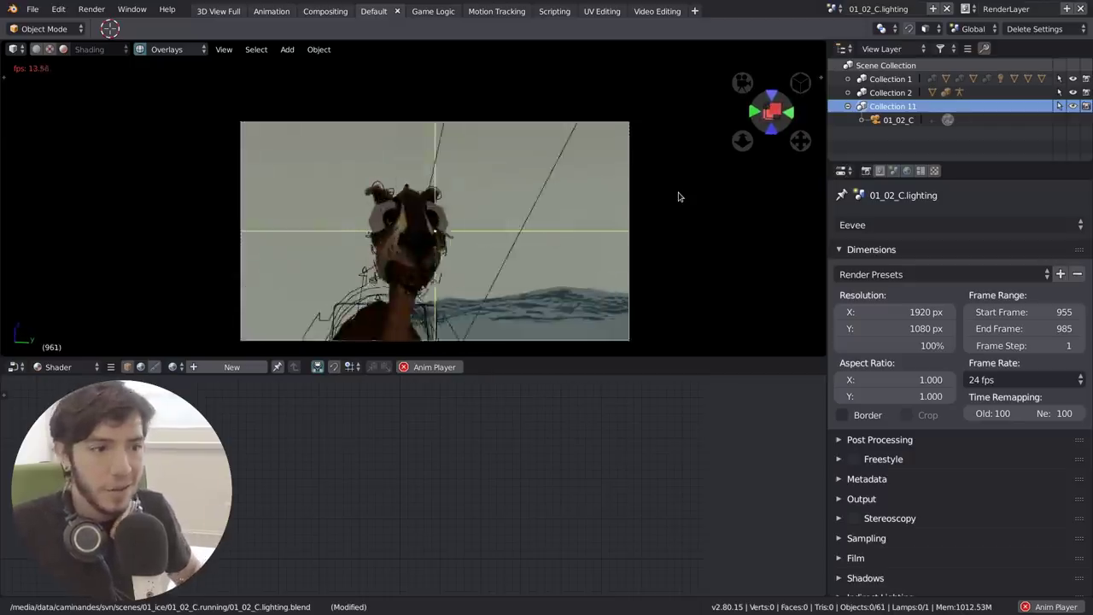
key("alt+a")
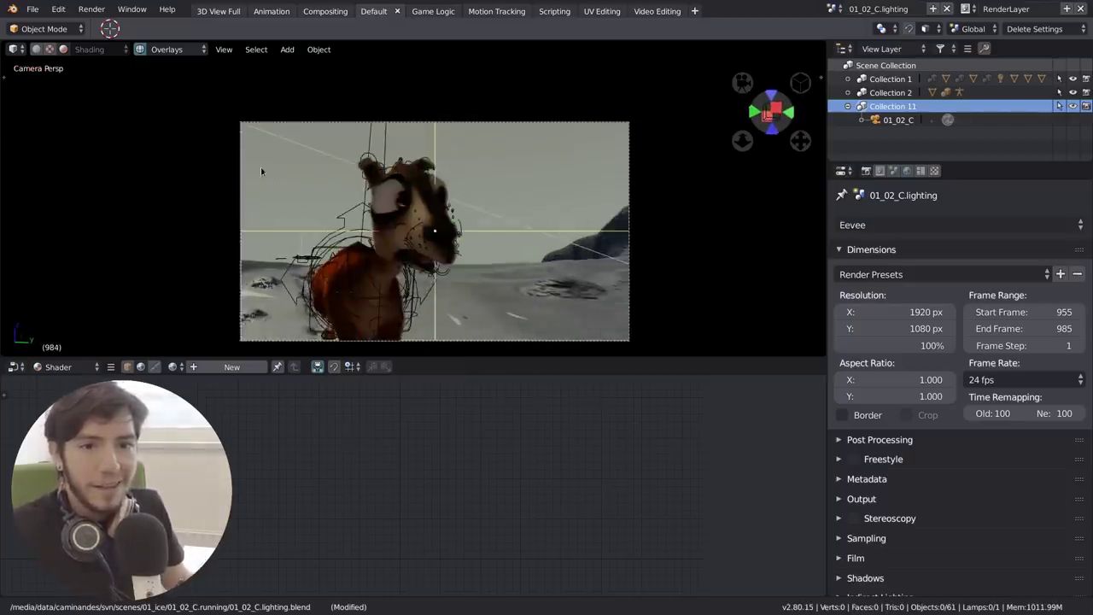
Leave the camera view and switch the viewport to solid shading
middle_click_drag(265, 171, 277, 171)
middle_click_drag(411, 142, 380, 154)
left_click(195, 50)
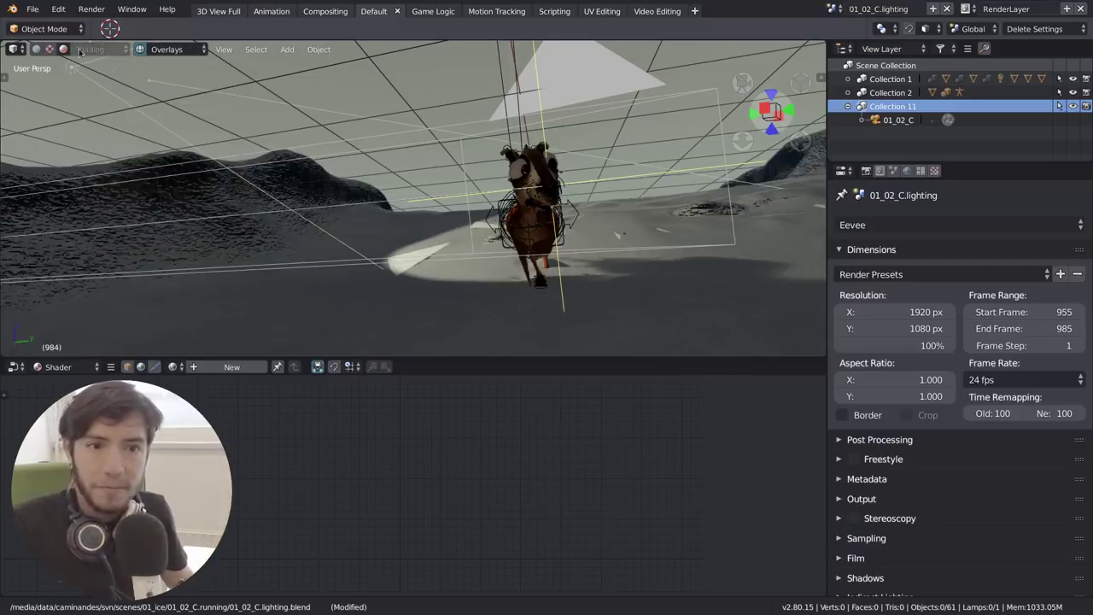
left_click(36, 50)
left_click(61, 50)
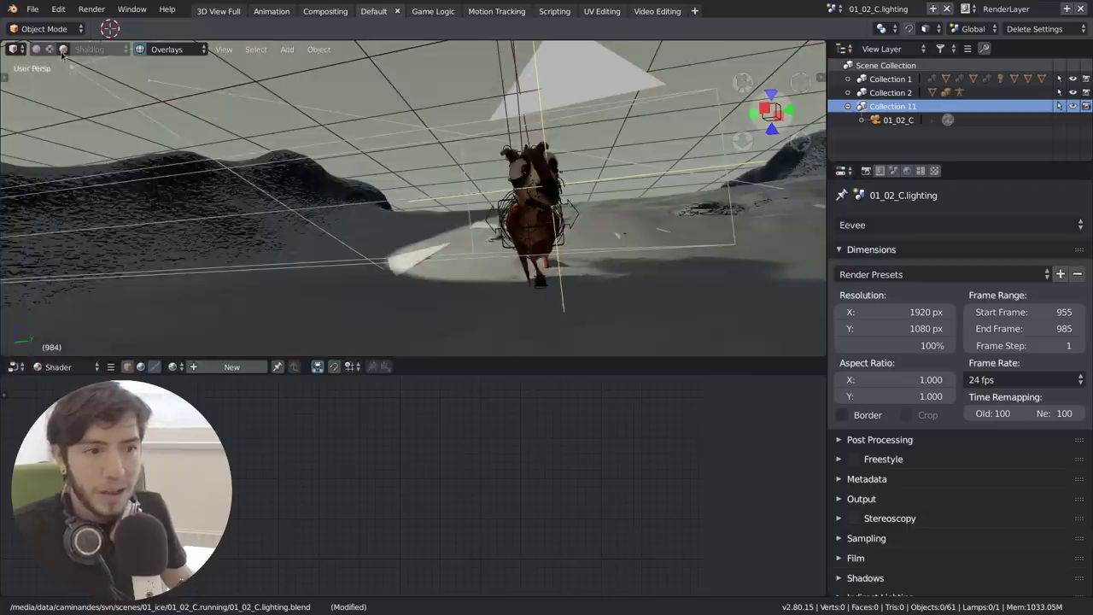
left_click(35, 50)
Examine the solid-shaded llama and its cast shadows from several angles and through the camera
middle_click_drag(359, 281, 401, 304)
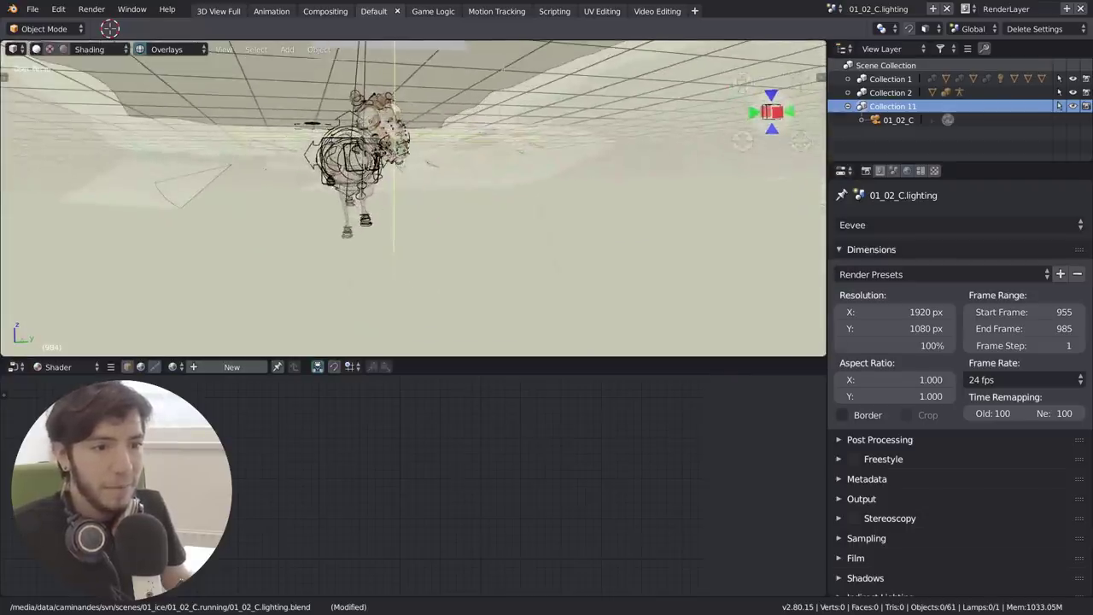
scroll(403, 167, "up", 4)
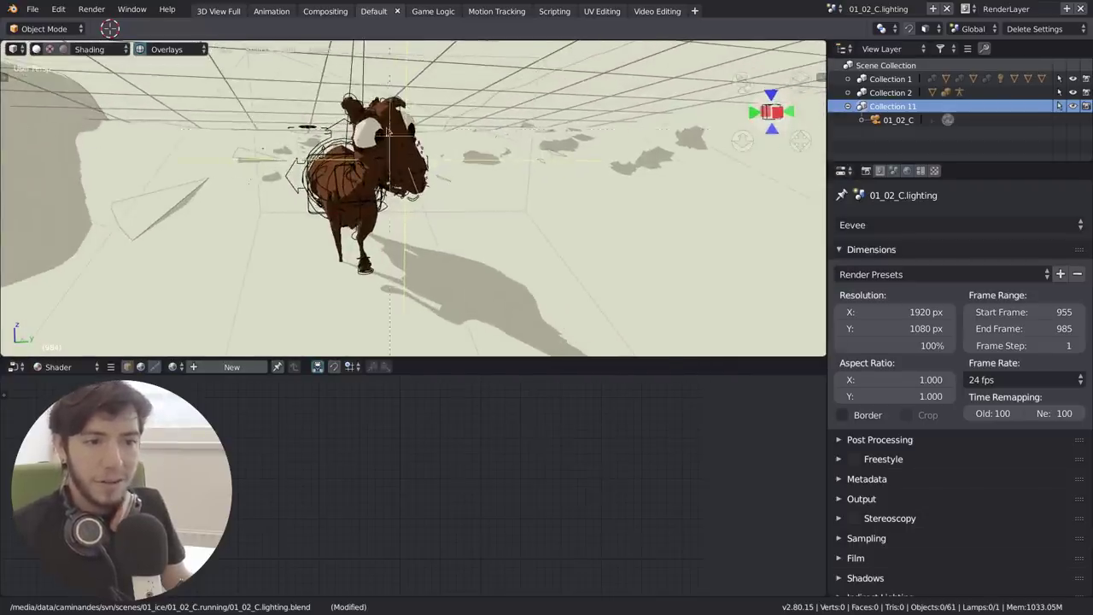
scroll(405, 146, "up", 4)
scroll(405, 146, "down", 6)
middle_click_drag(341, 247, 298, 262)
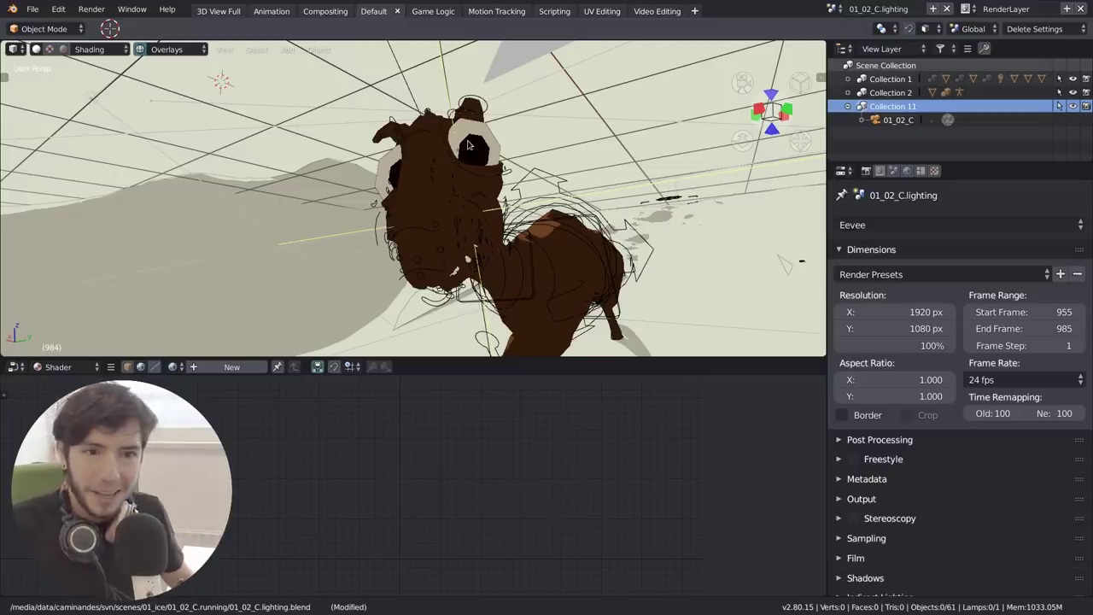
scroll(447, 138, "down", 5)
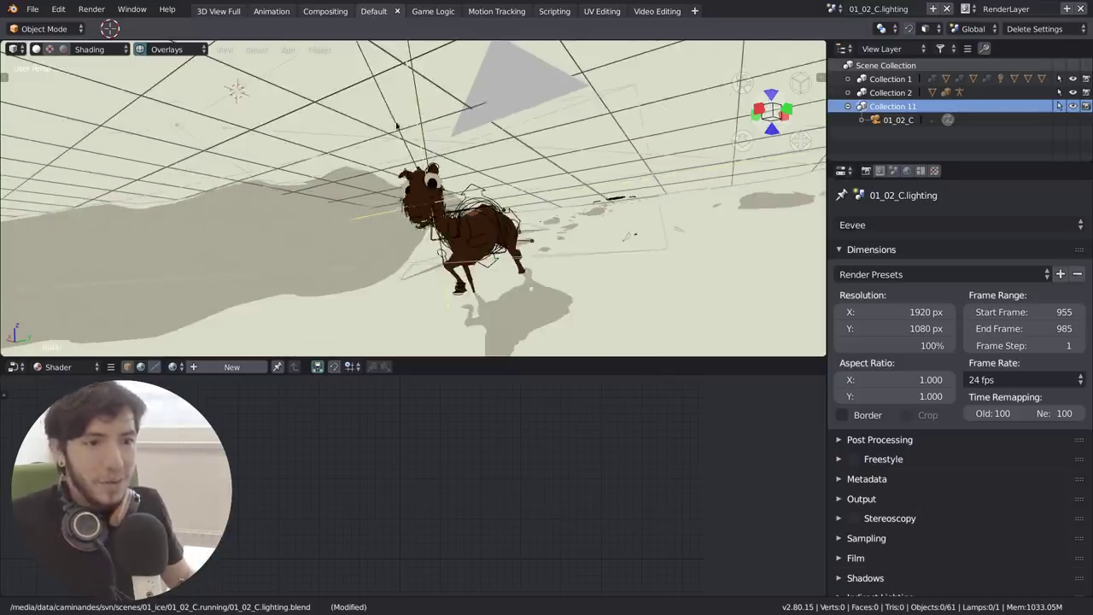
middle_click_drag(424, 131, 459, 162)
key("KP_0")
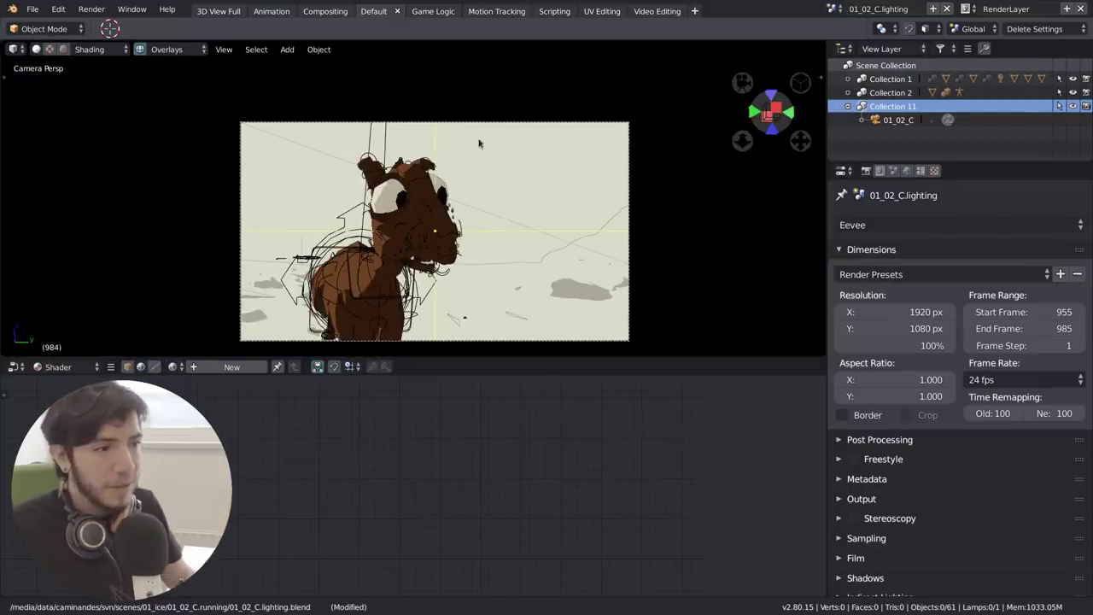
scroll(512, 179, "up", 3)
scroll(620, 207, "down", 2)
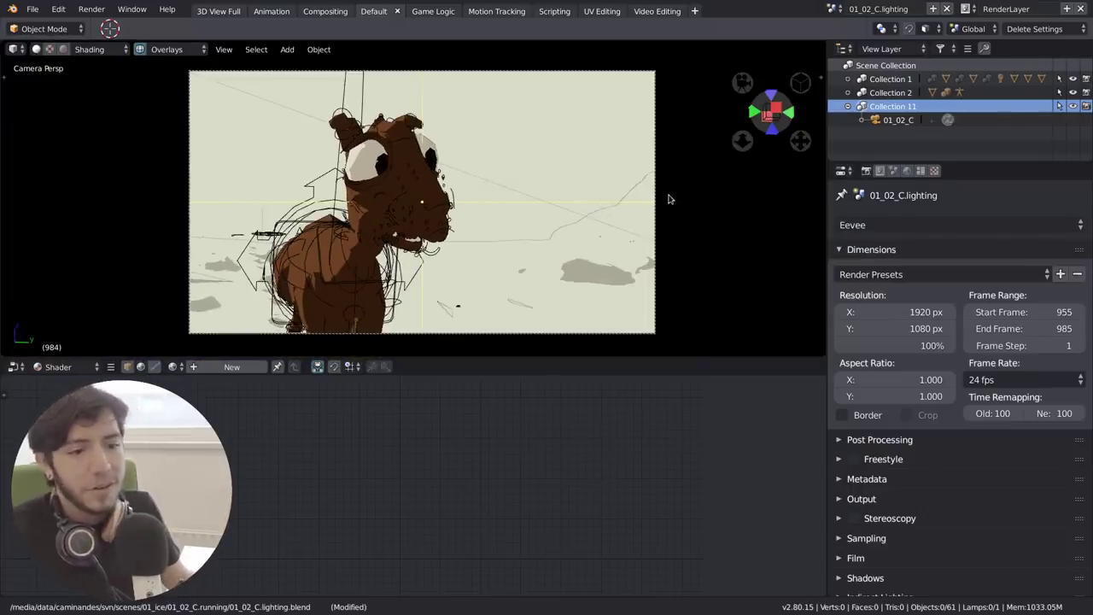
scroll(672, 194, "up", 1)
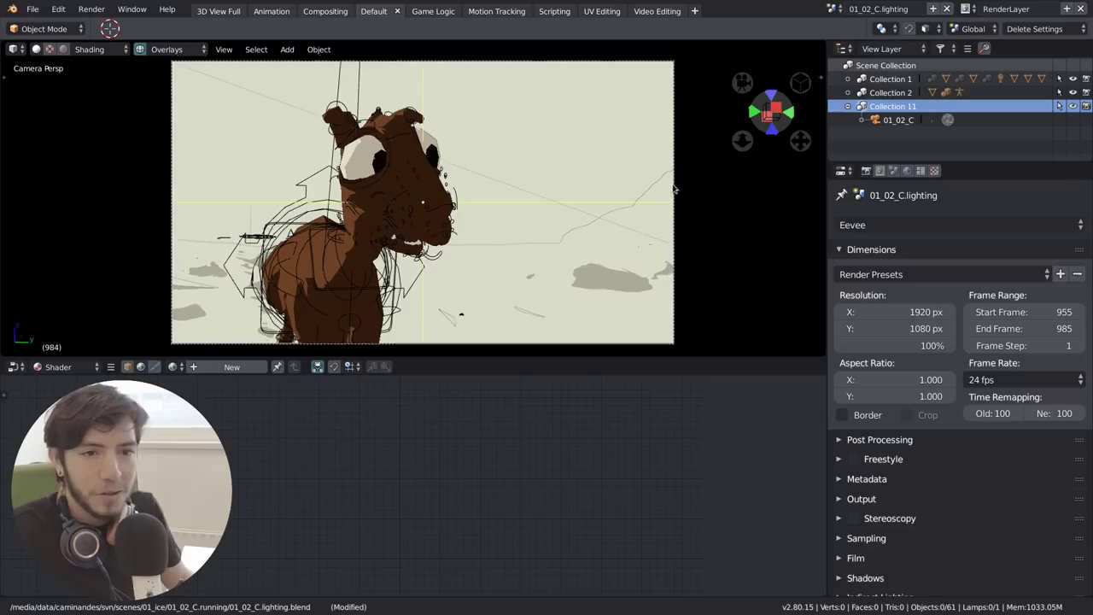
scroll(673, 191, "down", 1)
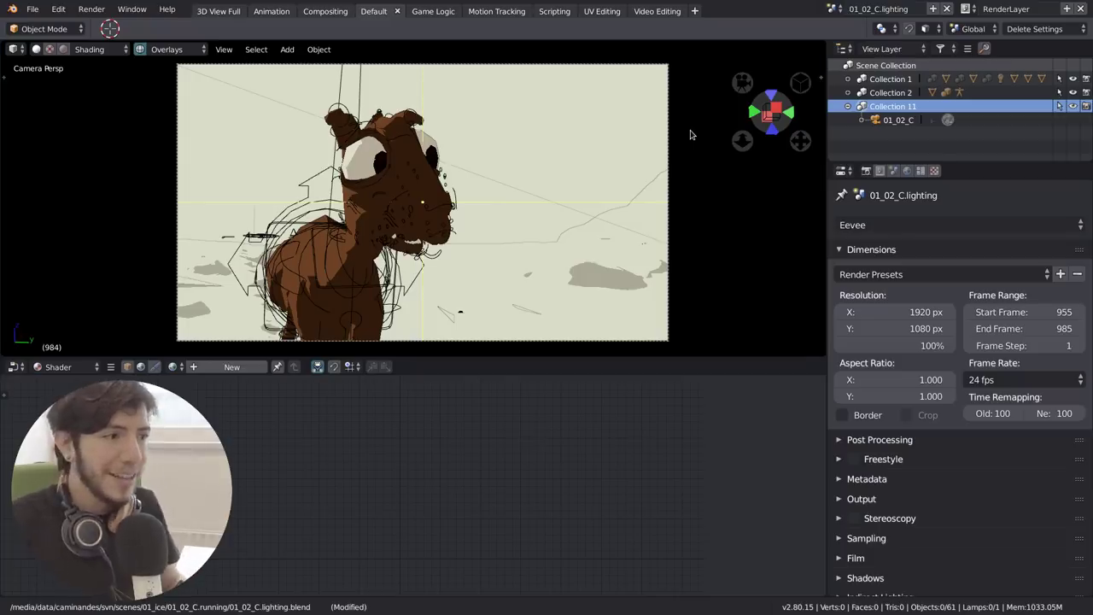
Place the 3D cursor on the llama and switch the viewport to rendered shading in a free view
key("g")
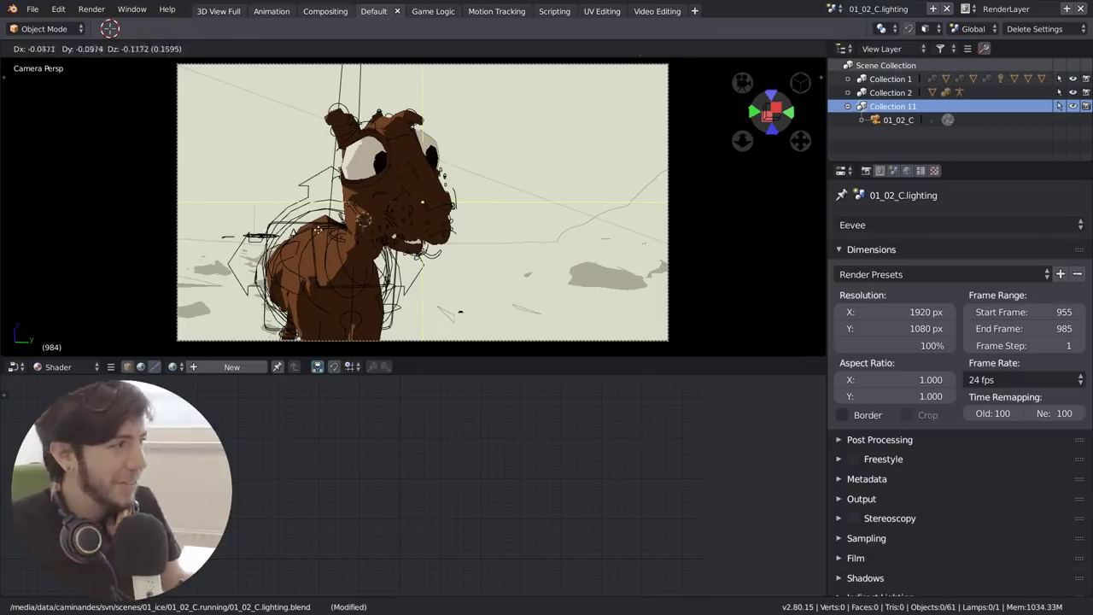
left_click(408, 199)
middle_click_drag(367, 234, 422, 281)
scroll(436, 259, "down", 7)
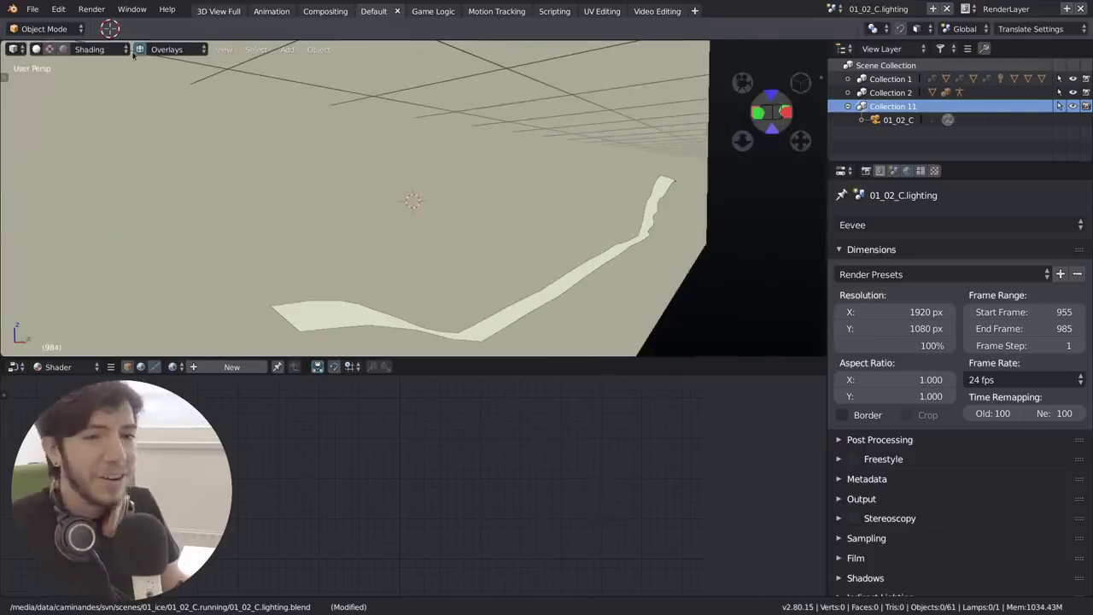
left_click(63, 49)
scroll(498, 242, "up", 4)
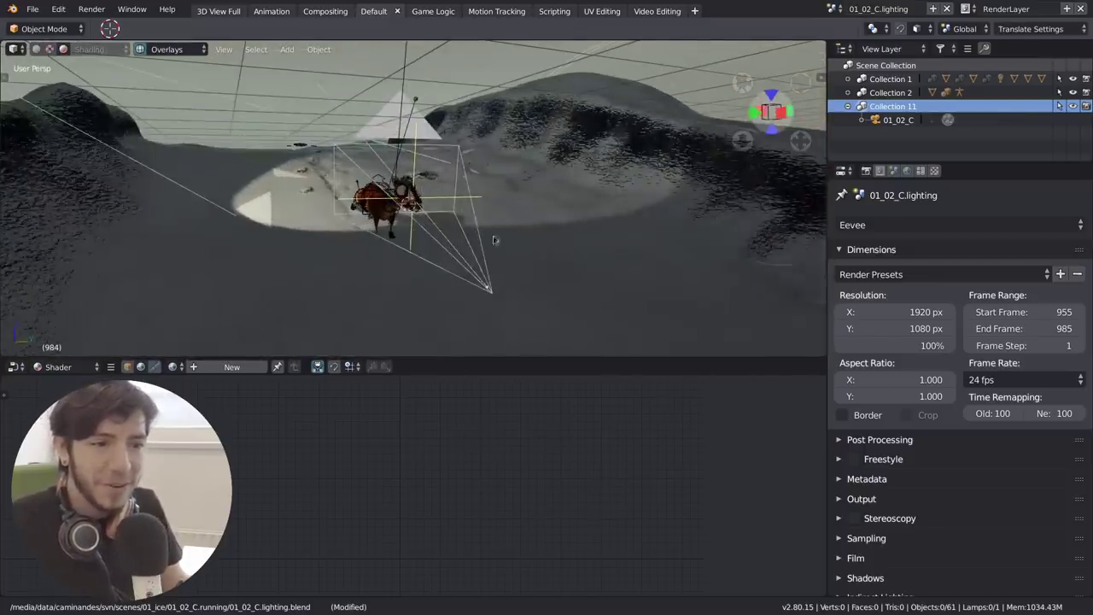